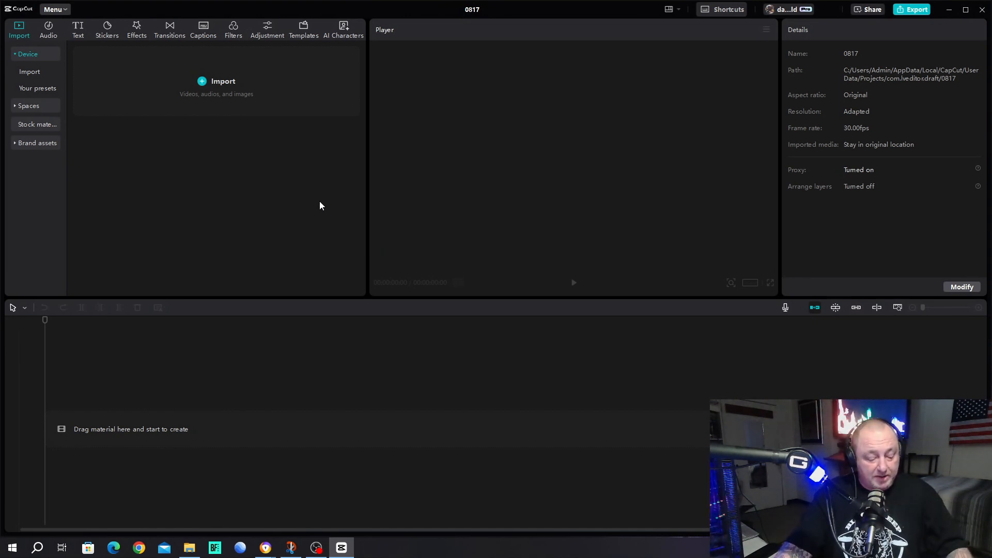
pyautogui.click(246, 171)
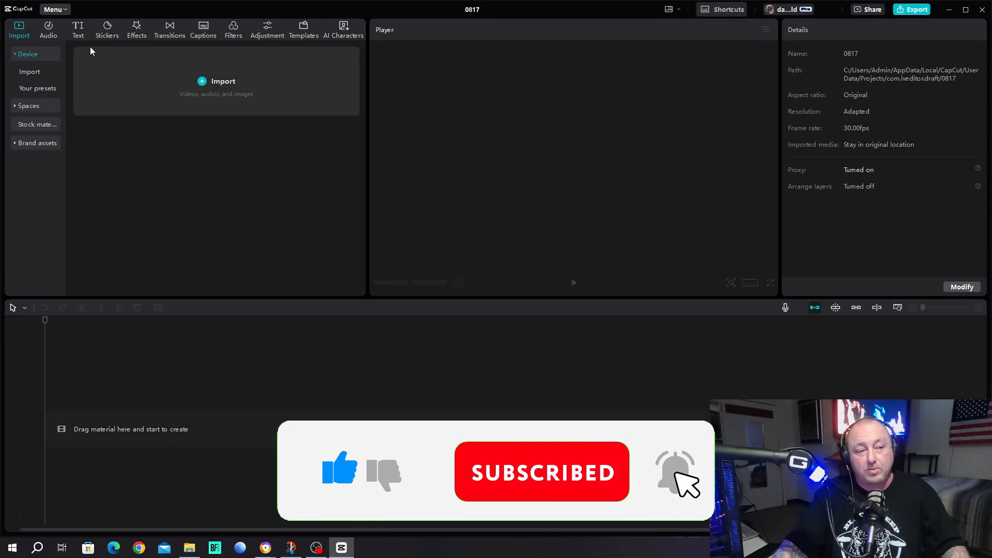
pyautogui.click(251, 177)
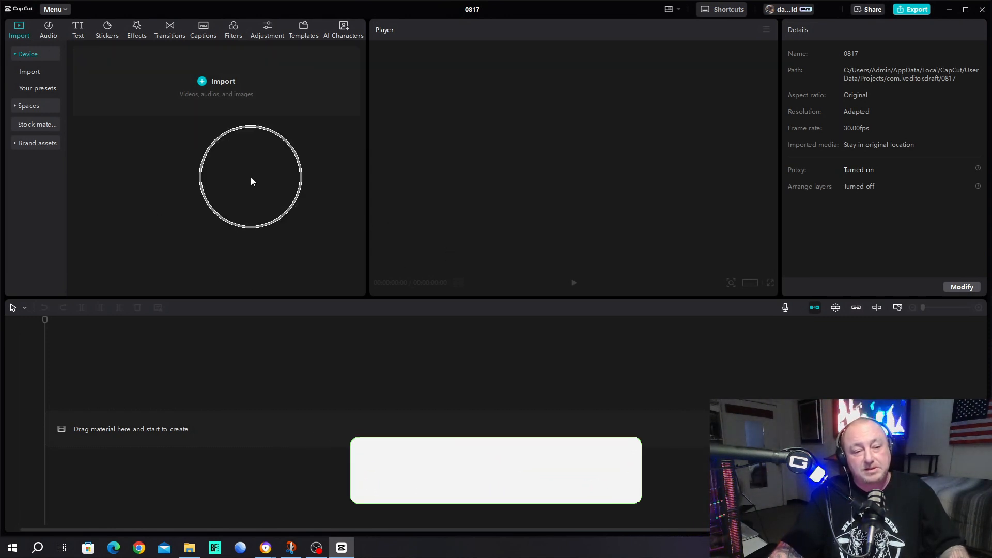
pyautogui.click(585, 166)
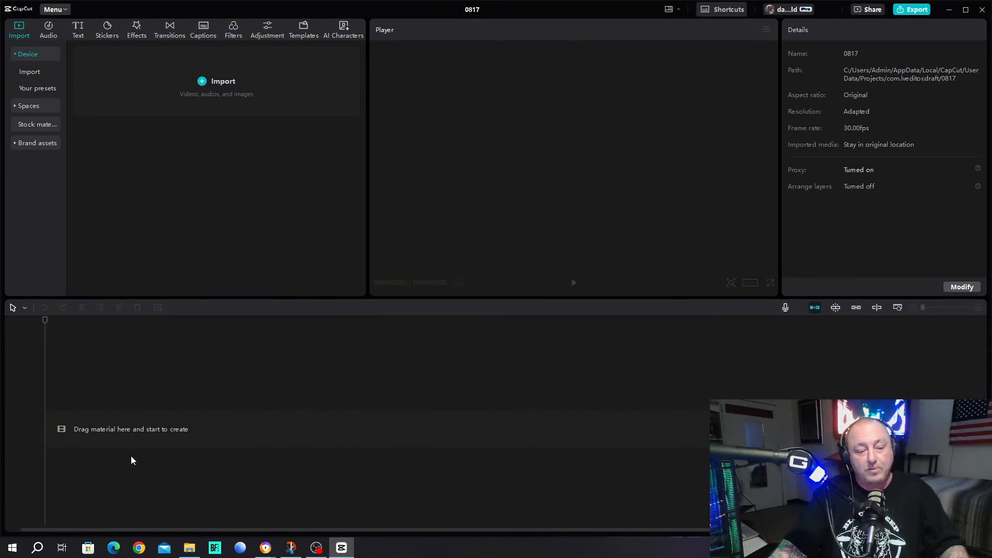
pyautogui.click(353, 386)
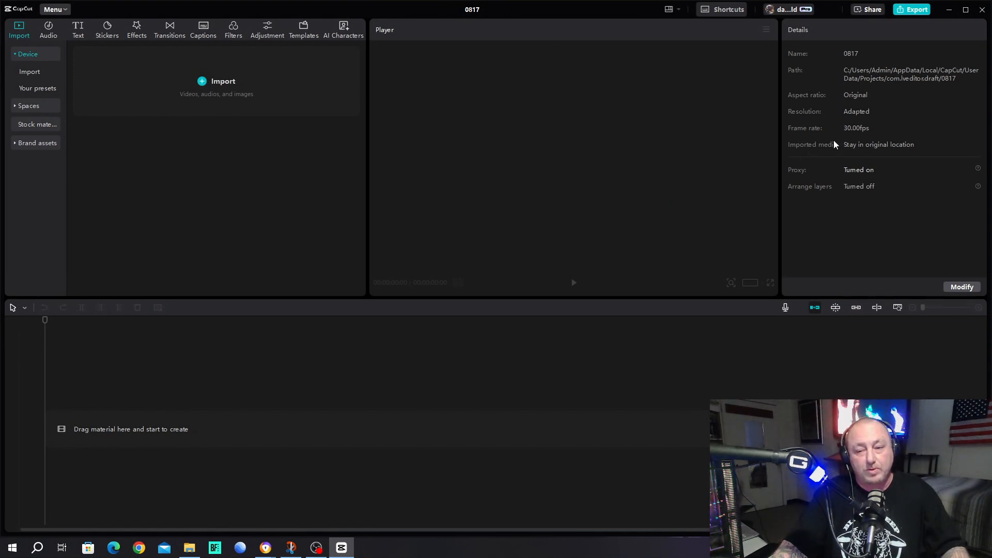
pyautogui.press('ctrl')
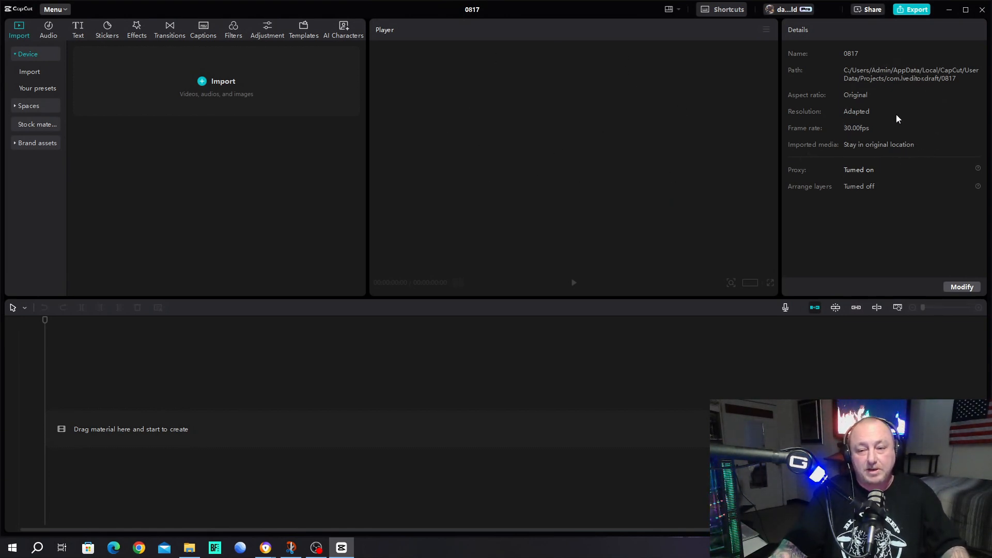
pyautogui.press('ctrl')
pyautogui.press('ctrl')
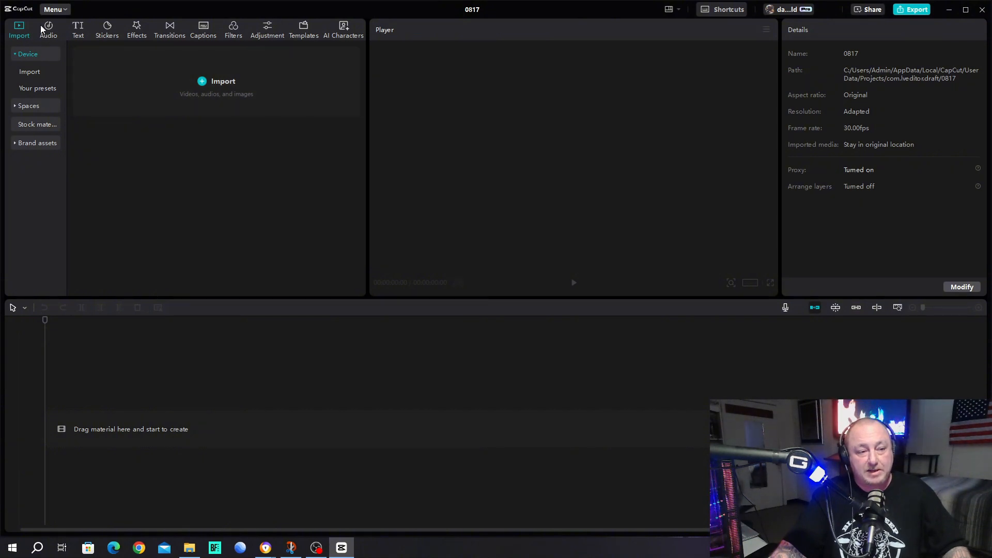
# Step: Import the video Awesome Thumbnails Intro (test) from the Power Digital folder and place it at the start of the timeline
pyautogui.click(268, 82)
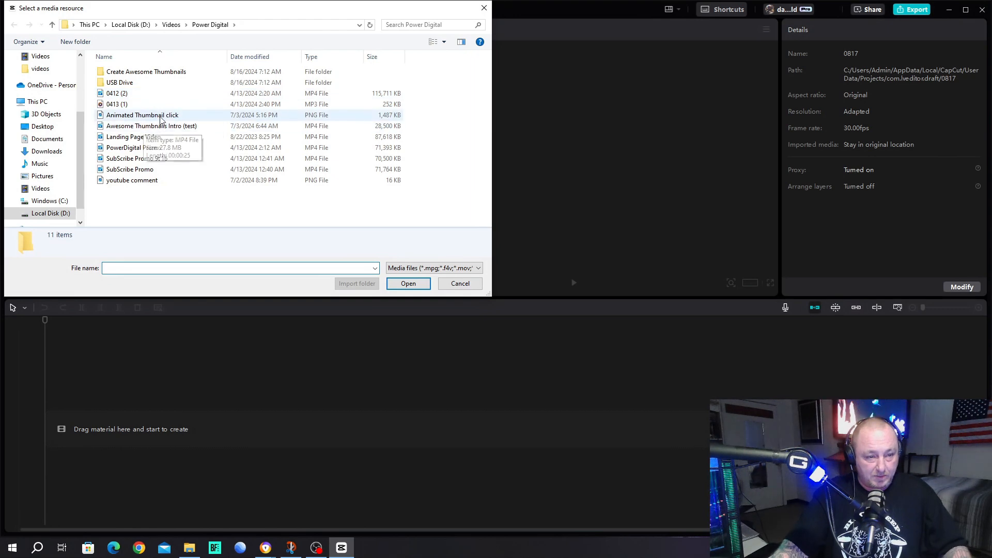
pyautogui.doubleClick(155, 125)
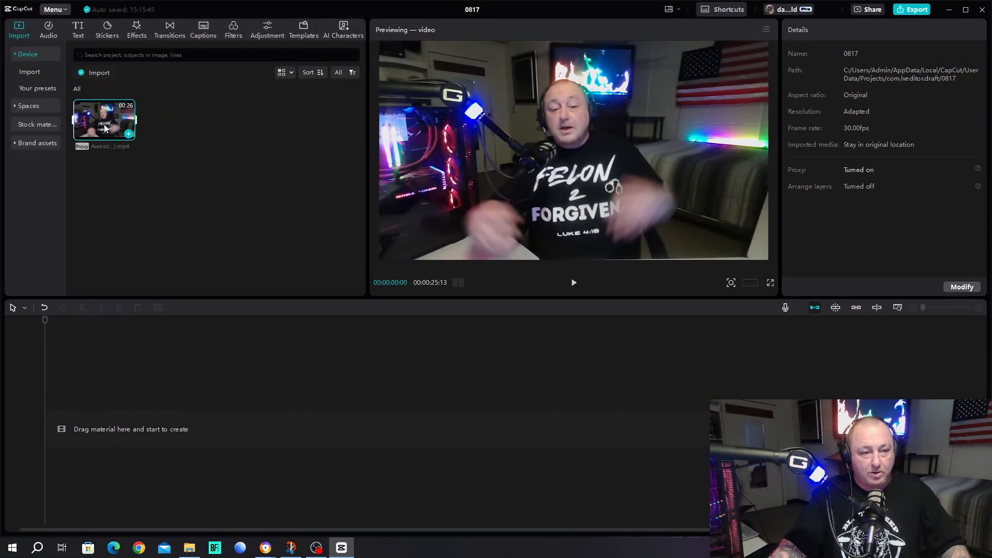
pyautogui.moveTo(104, 118); pyautogui.dragTo(45, 417)
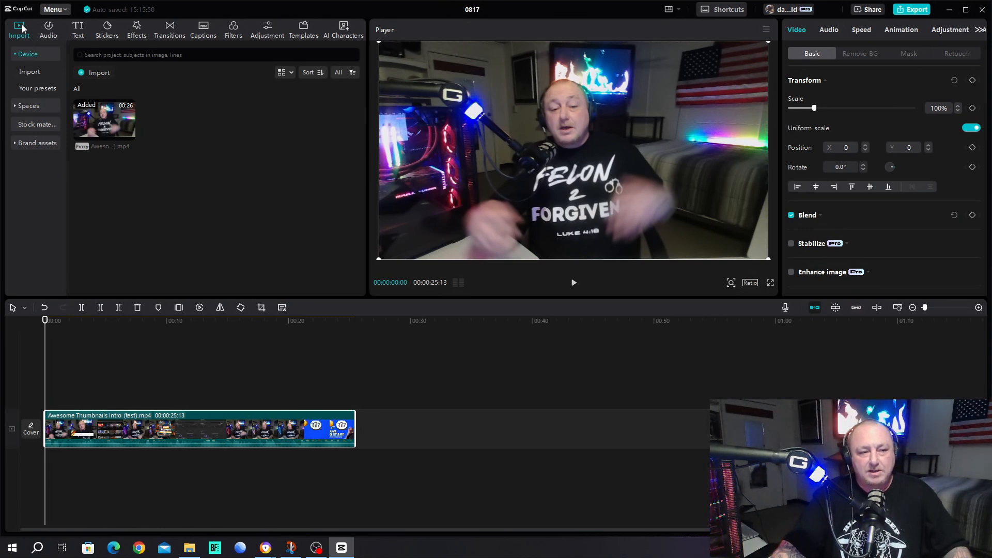
# Step: Look through the available media sources, checking the local media files and the images stored in the personal cloud space
pyautogui.click(100, 74)
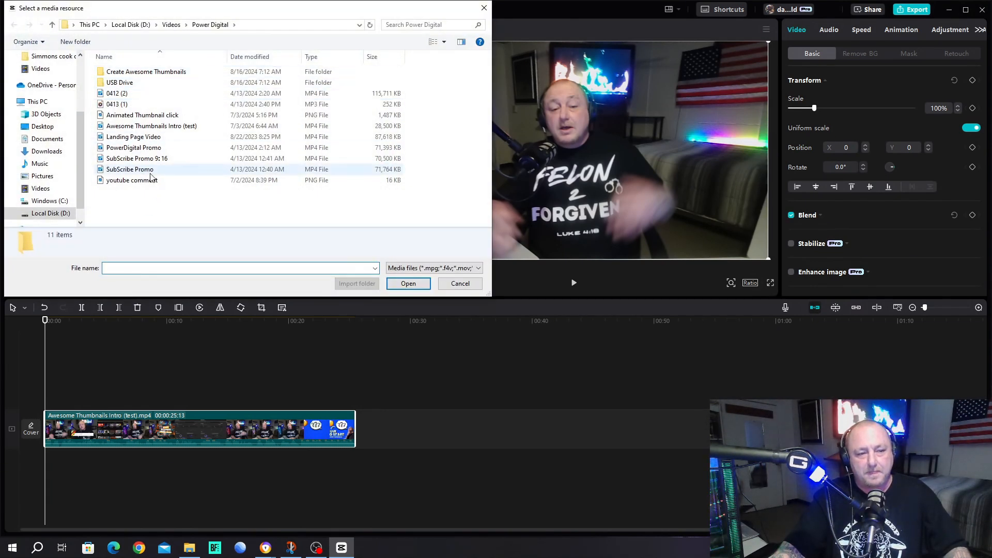
pyautogui.click(484, 10)
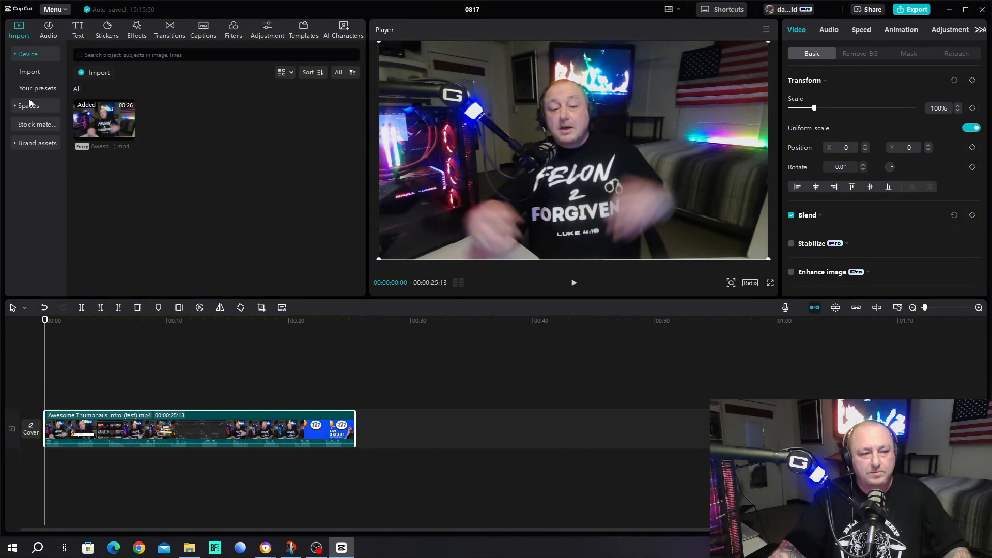
pyautogui.click(26, 105)
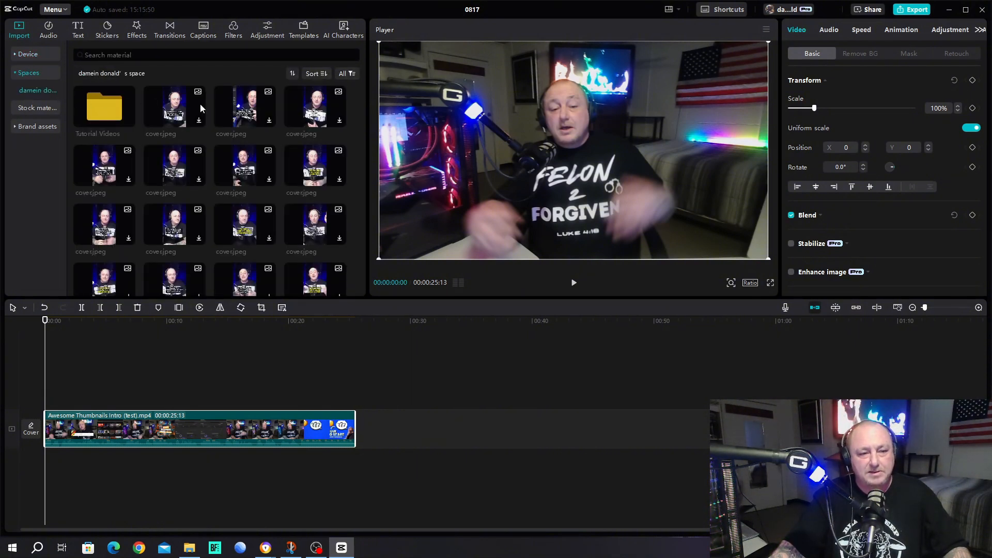
pyautogui.scroll(-3, 238, 199)
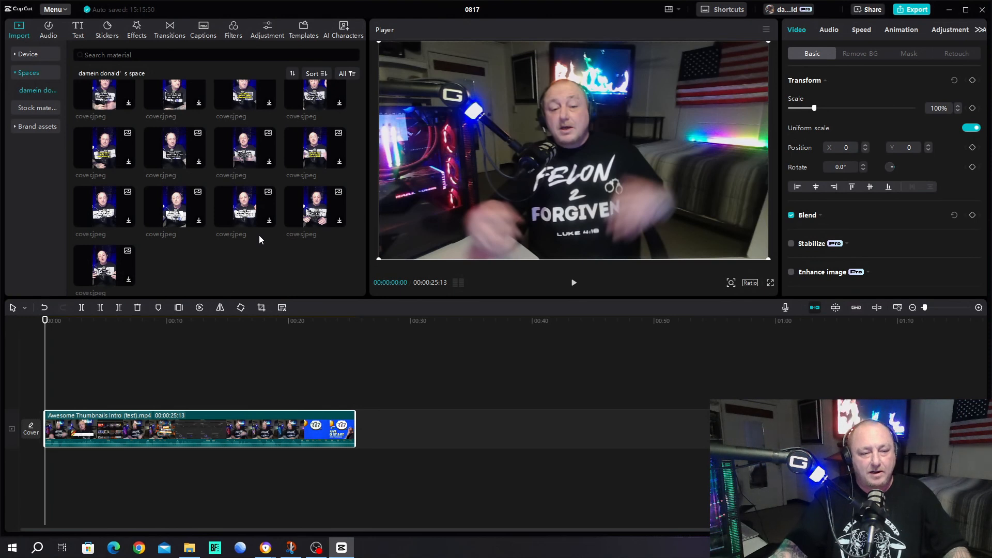
pyautogui.scroll(3, 284, 250)
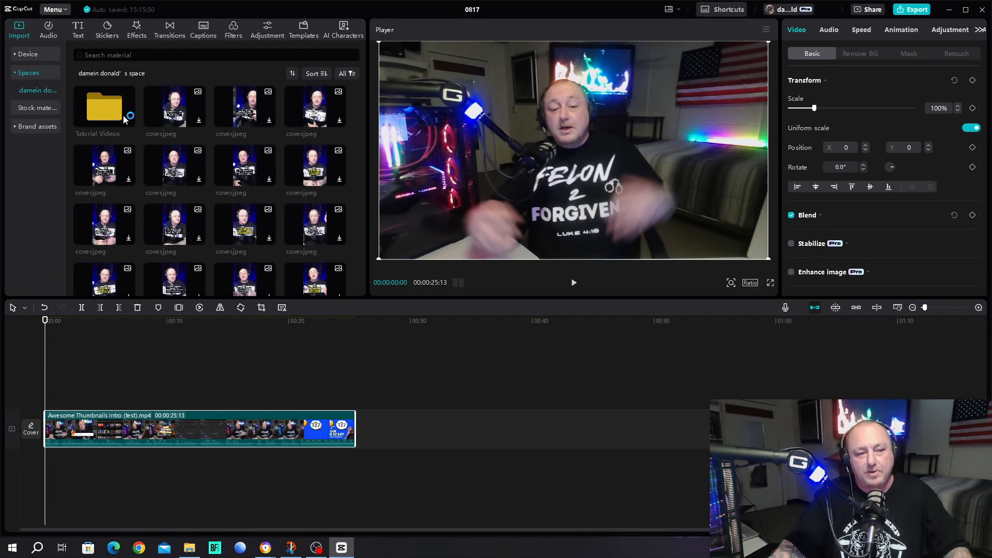
# Step: Browse the Trending, Green Screen, Background and Intro&End stock materials and the brand assets, ending back at the imported device media
pyautogui.click(34, 107)
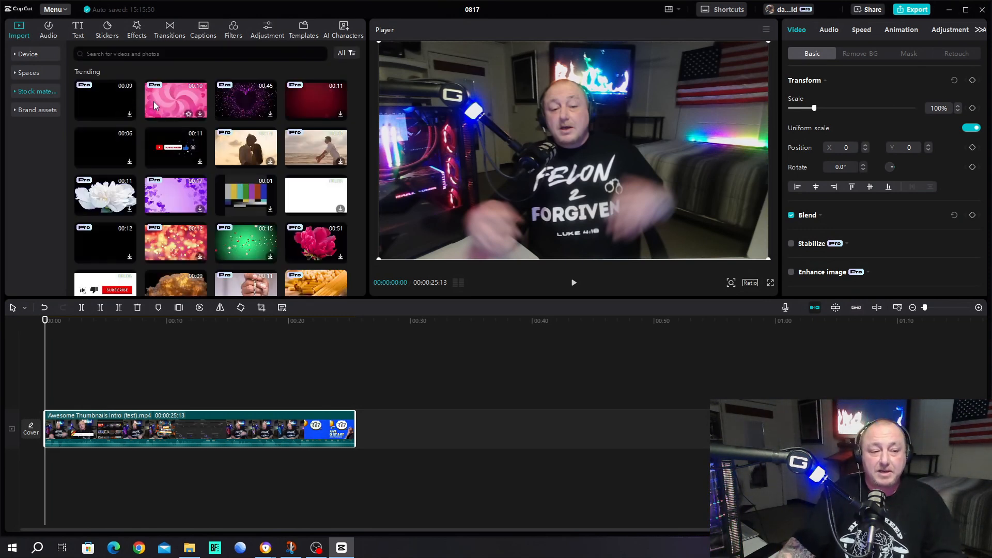
pyautogui.scroll(-10, 207, 201)
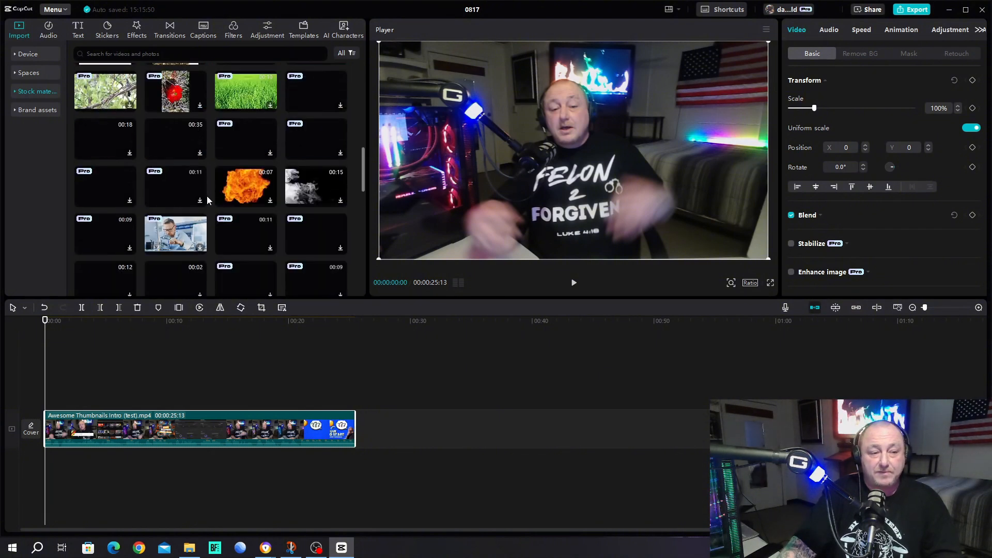
pyautogui.click(23, 91)
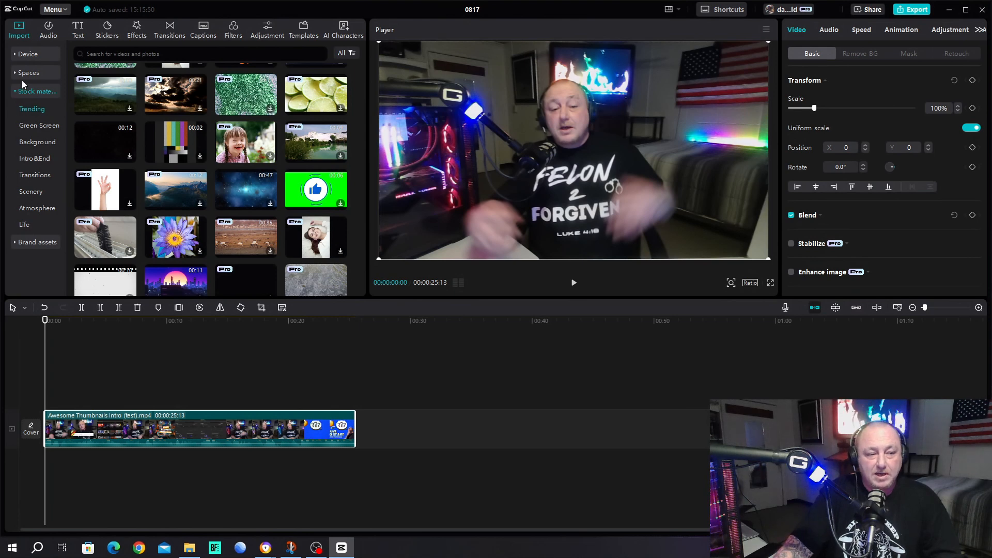
pyautogui.click(42, 126)
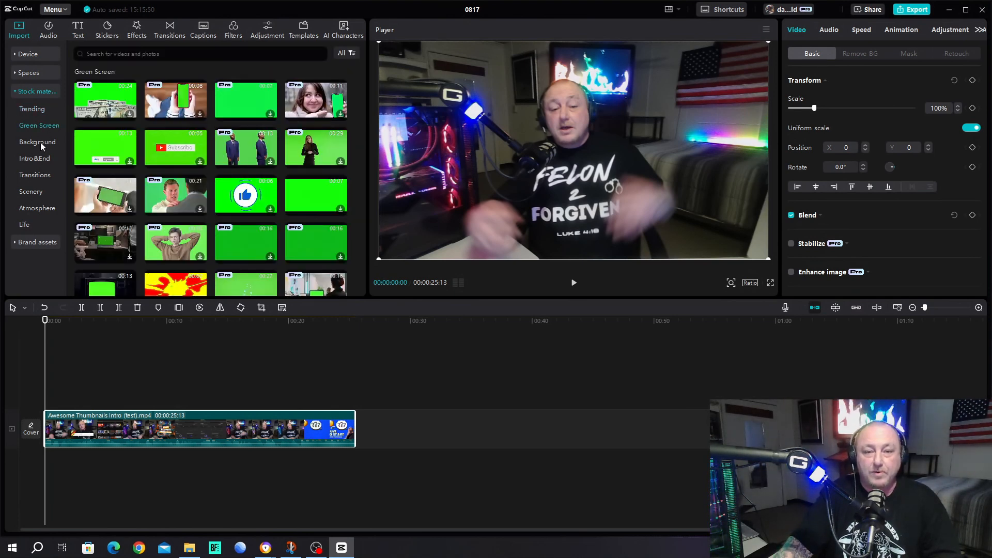
pyautogui.click(41, 141)
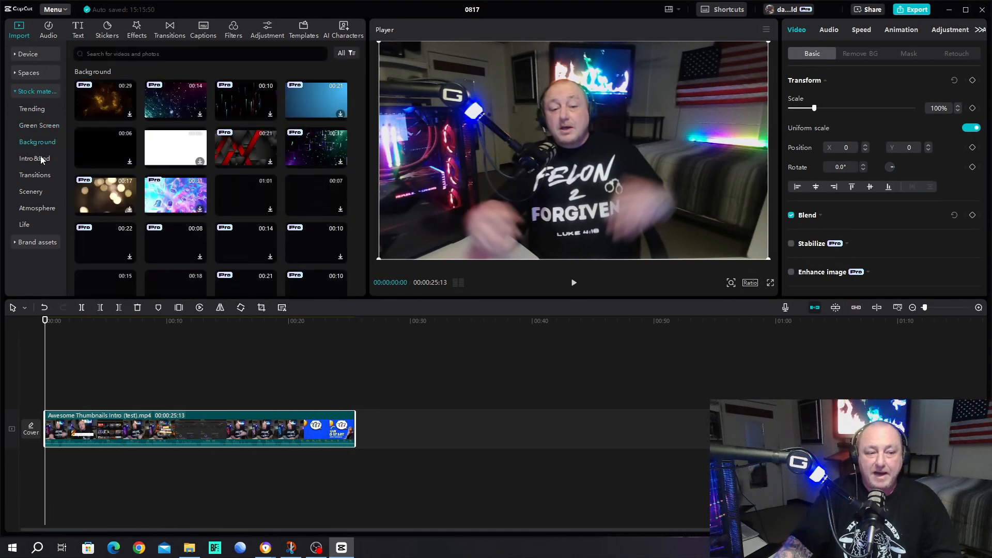
pyautogui.click(41, 160)
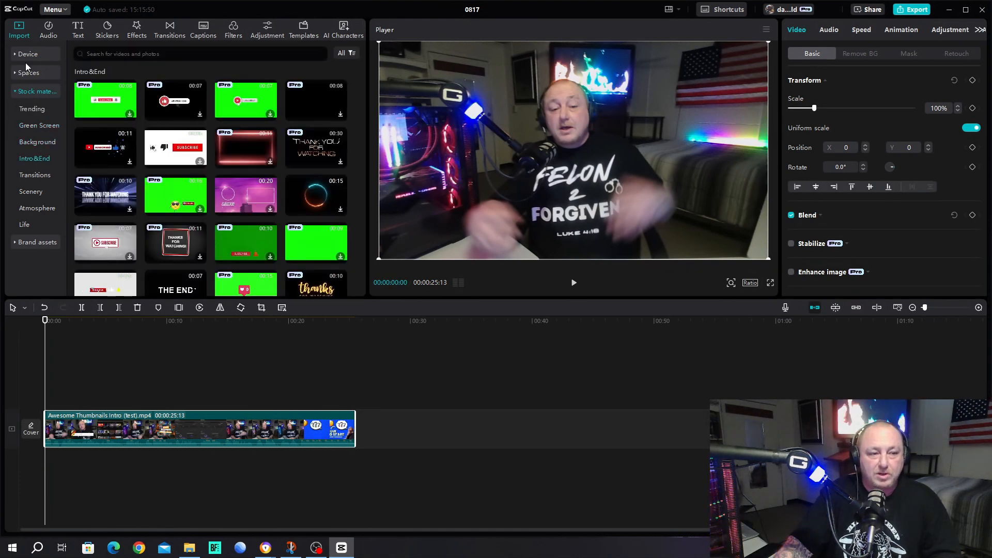
pyautogui.click(44, 246)
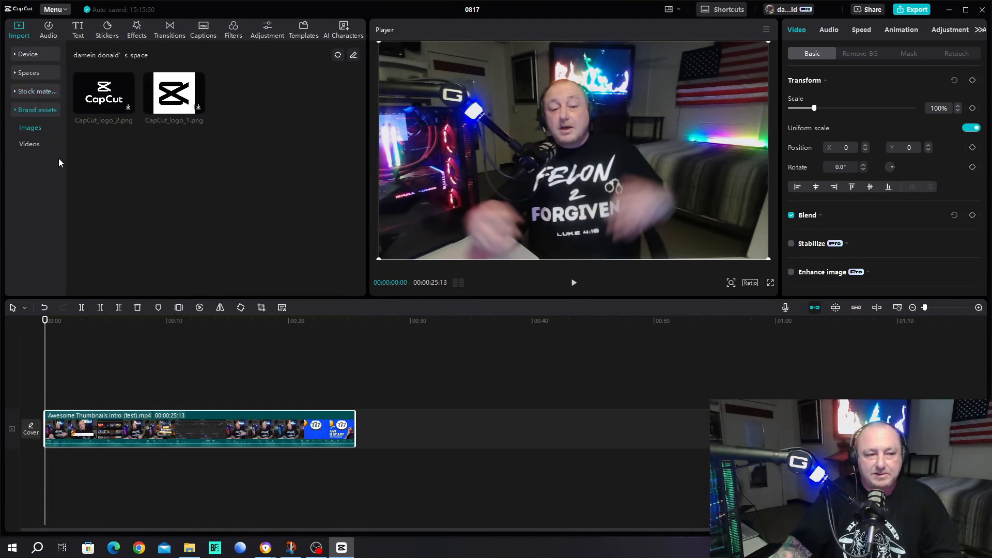
pyautogui.click(30, 58)
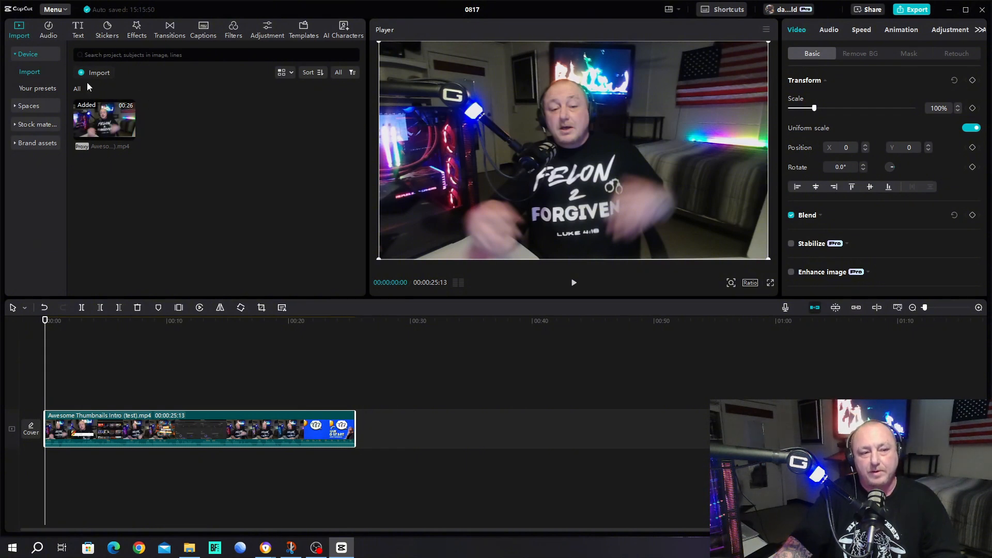
# Step: Preview the first seconds of the timeline clip and return the playhead to the start
pyautogui.moveTo(132, 120)
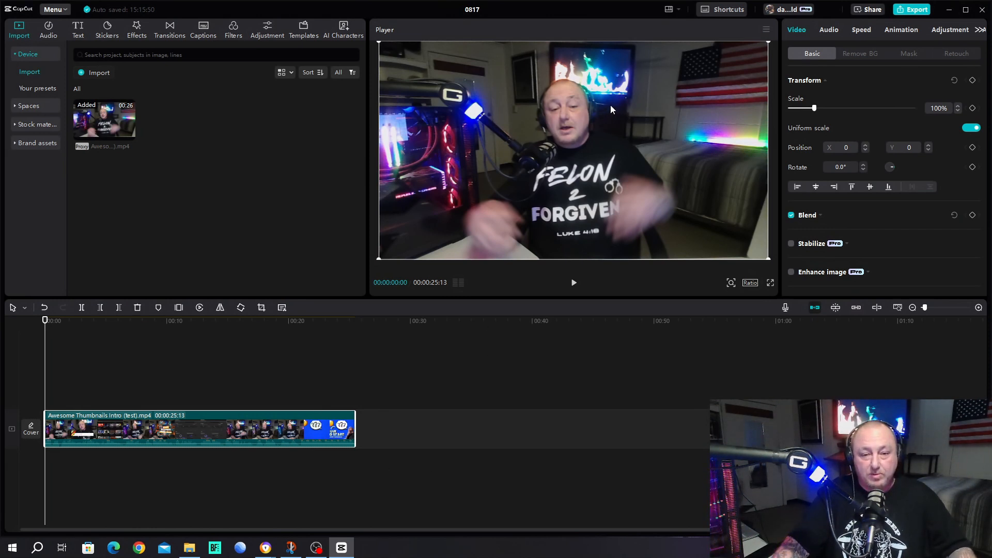
pyautogui.click(573, 282)
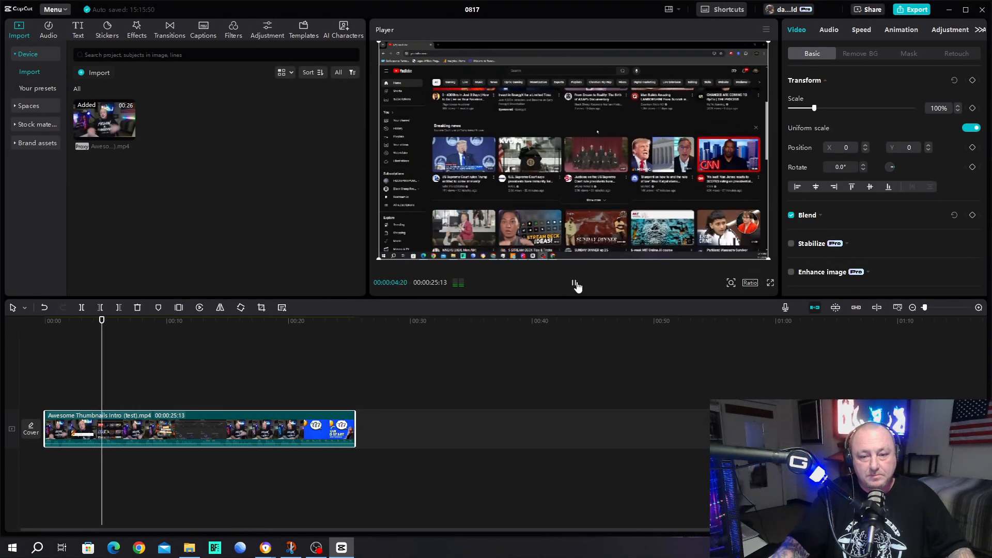
pyautogui.click(573, 284)
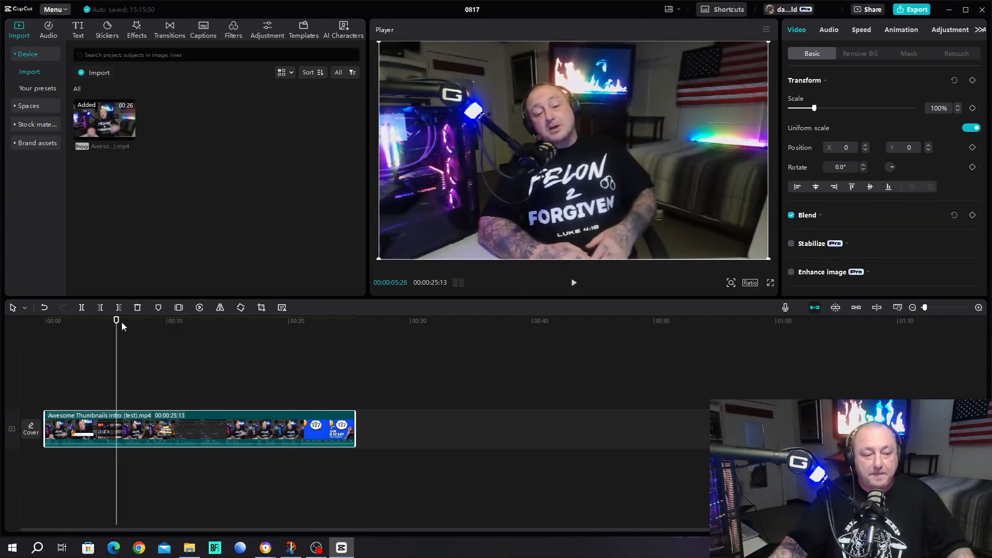
pyautogui.moveTo(123, 326); pyautogui.dragTo(45, 325)
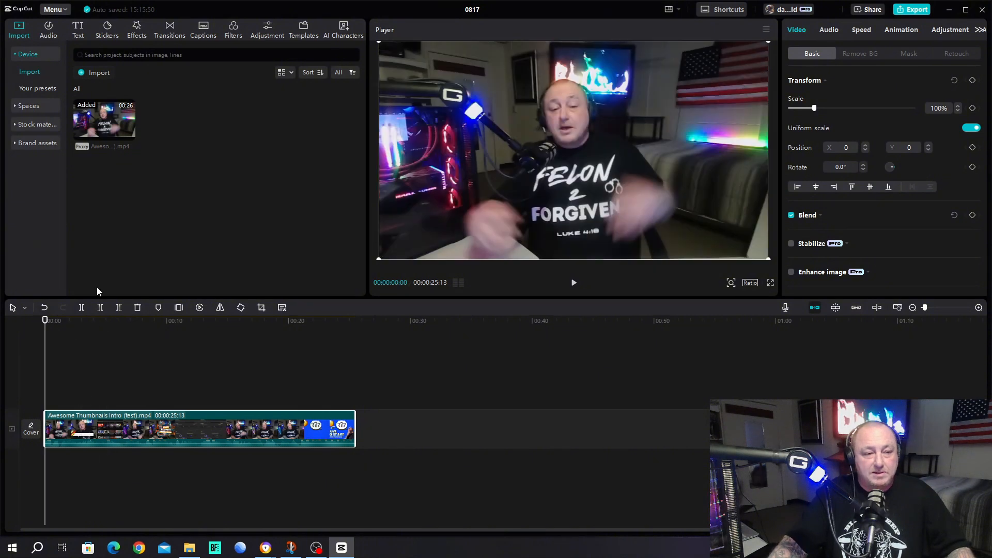
# Step: Browse the audio library's music in the Vlog, Trending, Love, Travel and Pop categories
pyautogui.click(46, 32)
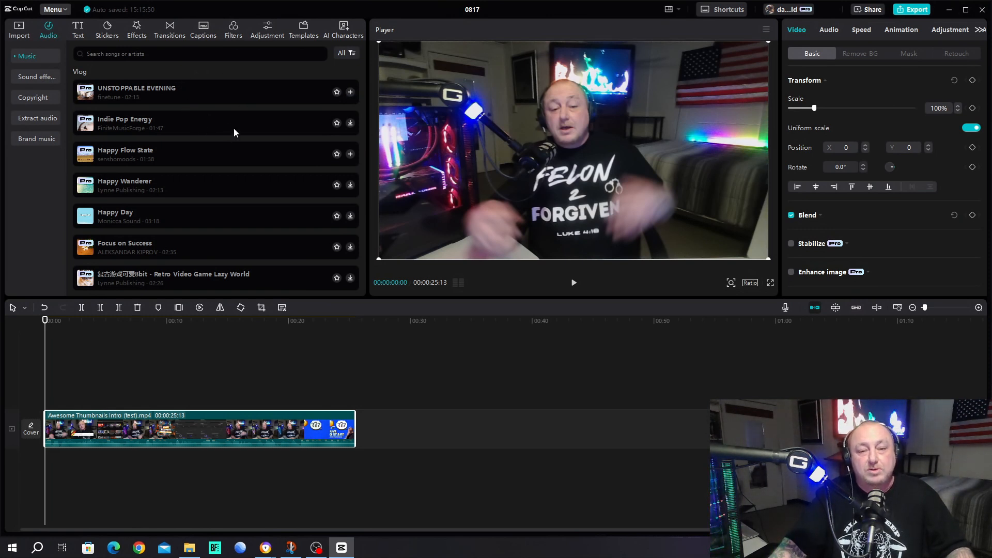
pyautogui.click(29, 55)
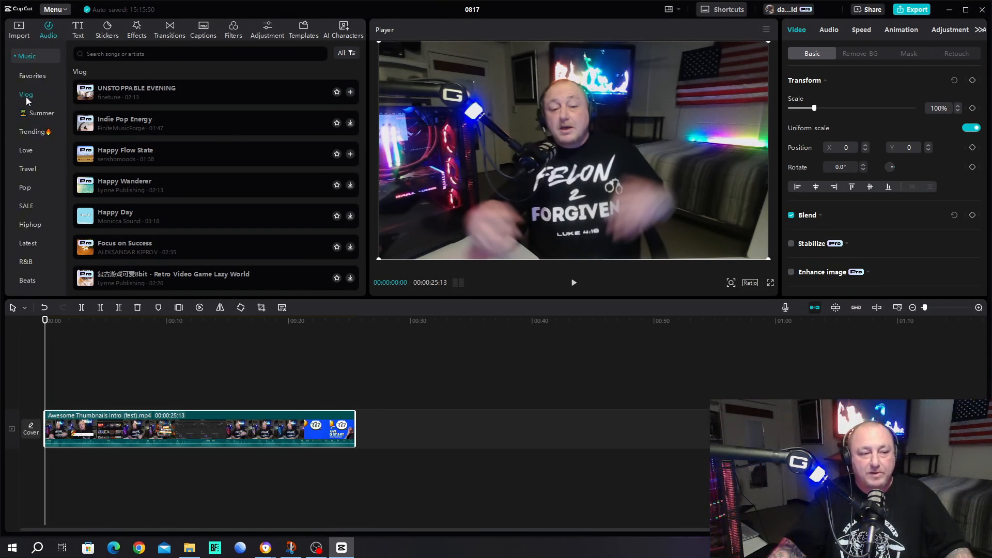
pyautogui.click(33, 132)
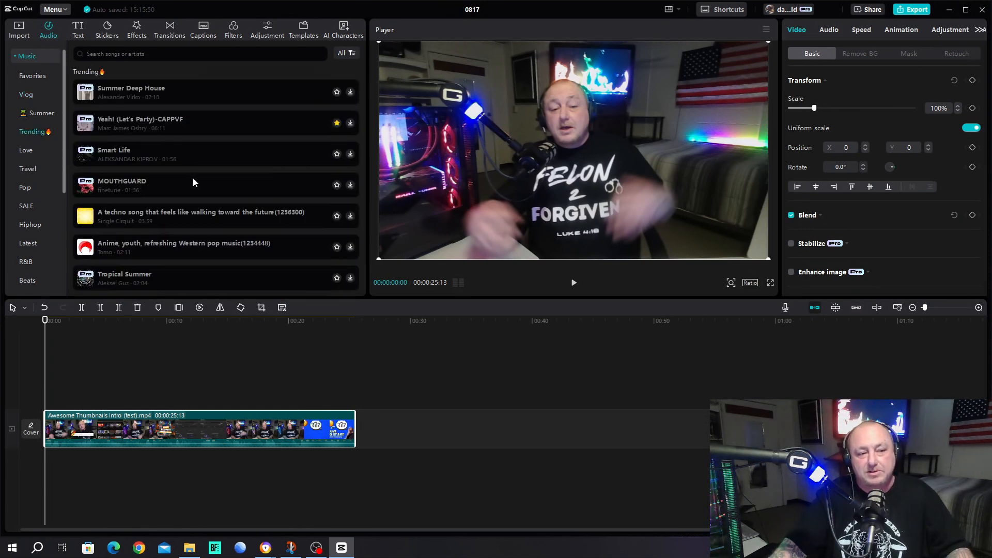
pyautogui.scroll(-10, 193, 178)
pyautogui.scroll(-6, 191, 181)
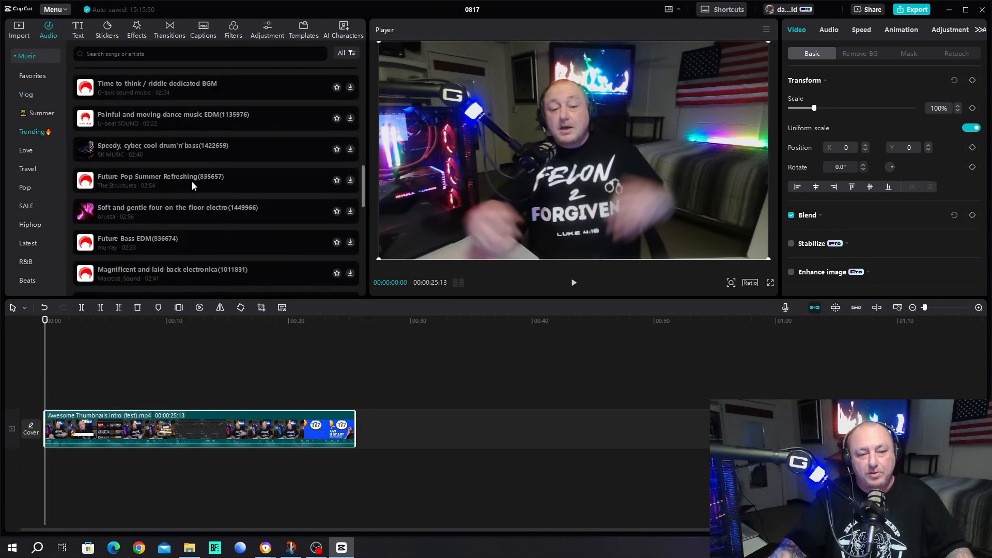
pyautogui.scroll(-10, 191, 181)
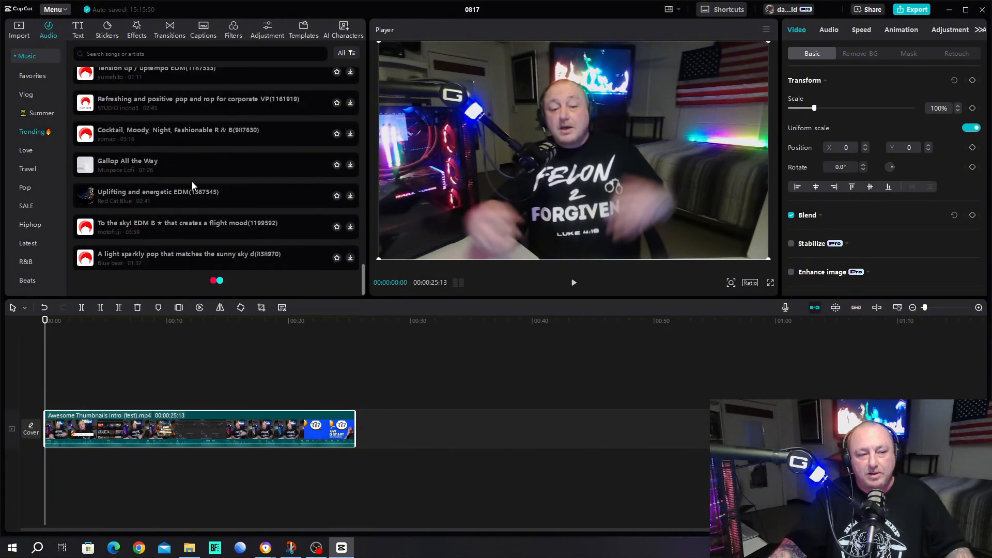
pyautogui.scroll(-5, 200, 175)
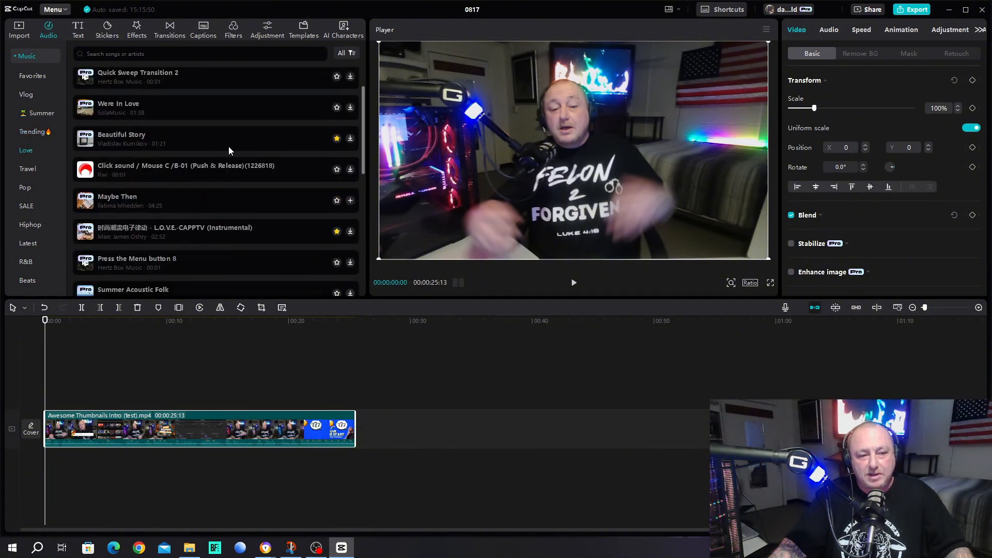
pyautogui.click(28, 168)
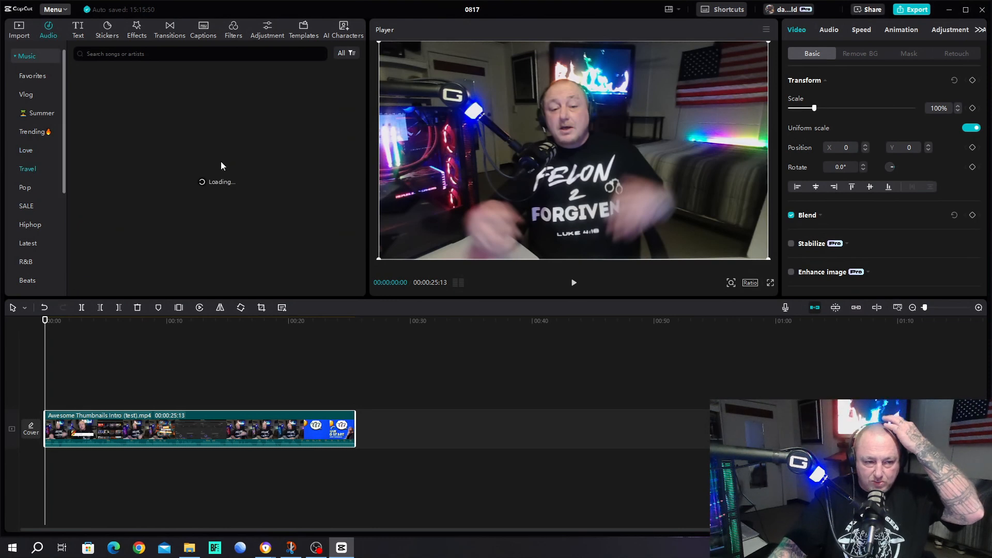
pyautogui.scroll(-12, 230, 166)
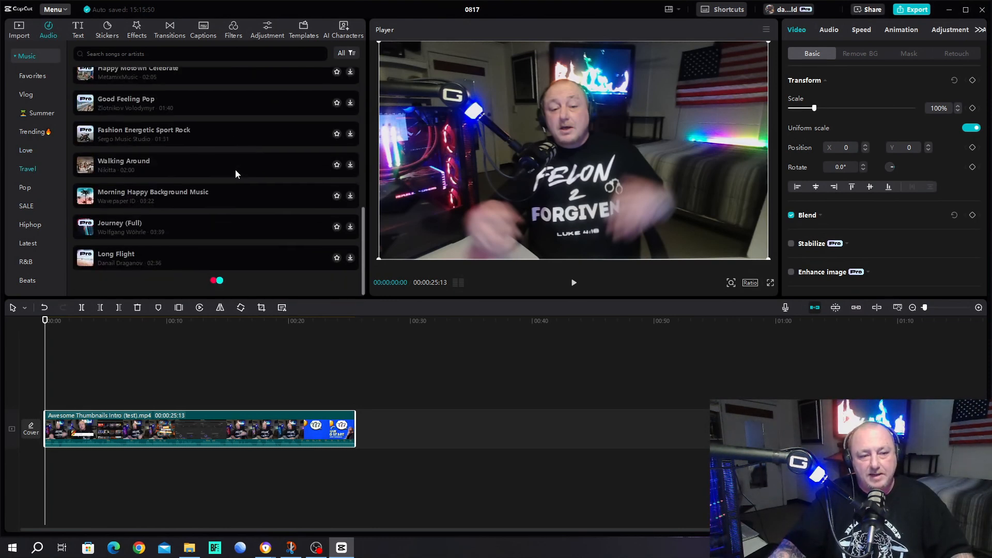
pyautogui.click(57, 187)
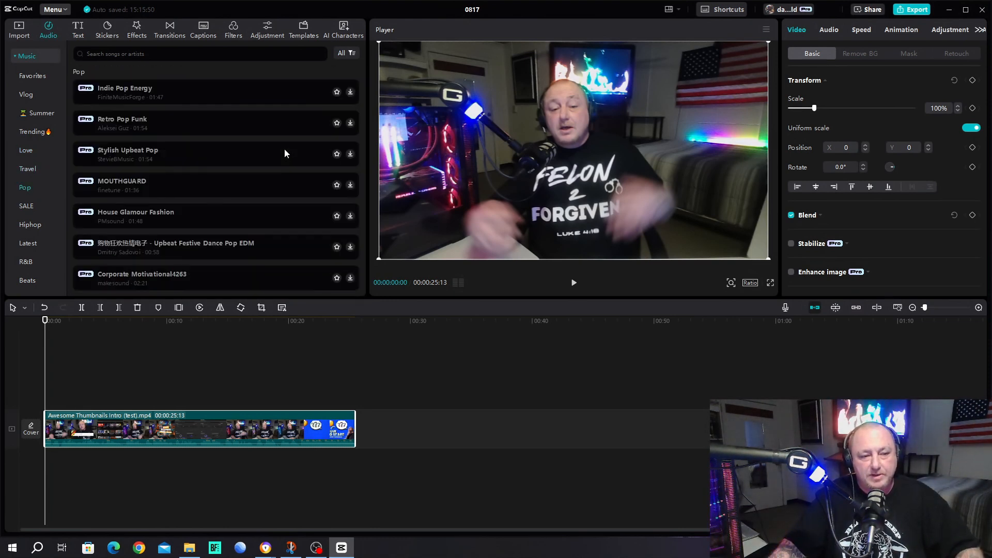
# Step: Look through the Pop music tracks in the audio library
pyautogui.scroll(-5, 259, 158)
pyautogui.scroll(-10, 242, 165)
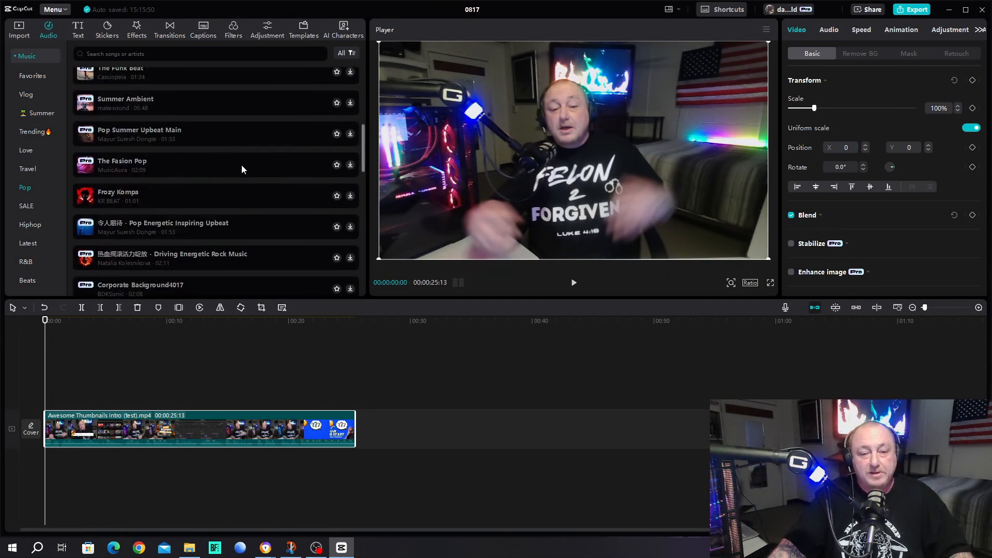
pyautogui.scroll(-2, 242, 165)
pyautogui.scroll(13, 241, 166)
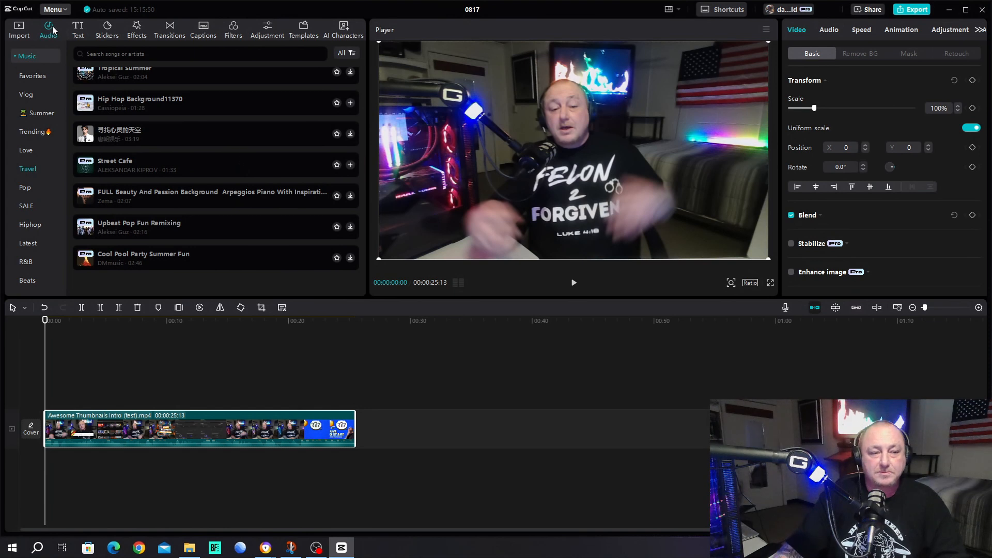
# Step: Add a default text clip above the start of the video and change its text to "hey check out my video"
pyautogui.click(74, 31)
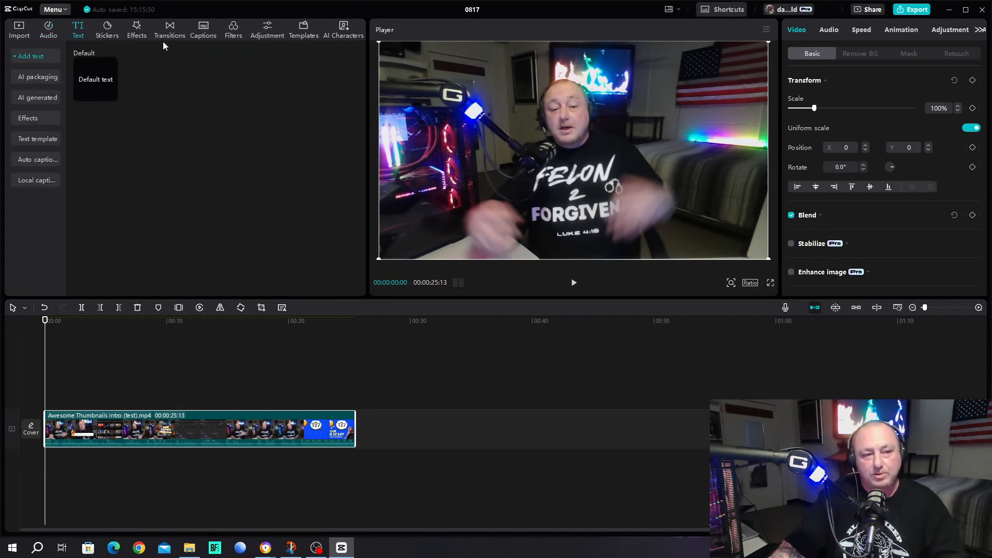
pyautogui.moveTo(103, 82); pyautogui.dragTo(42, 393)
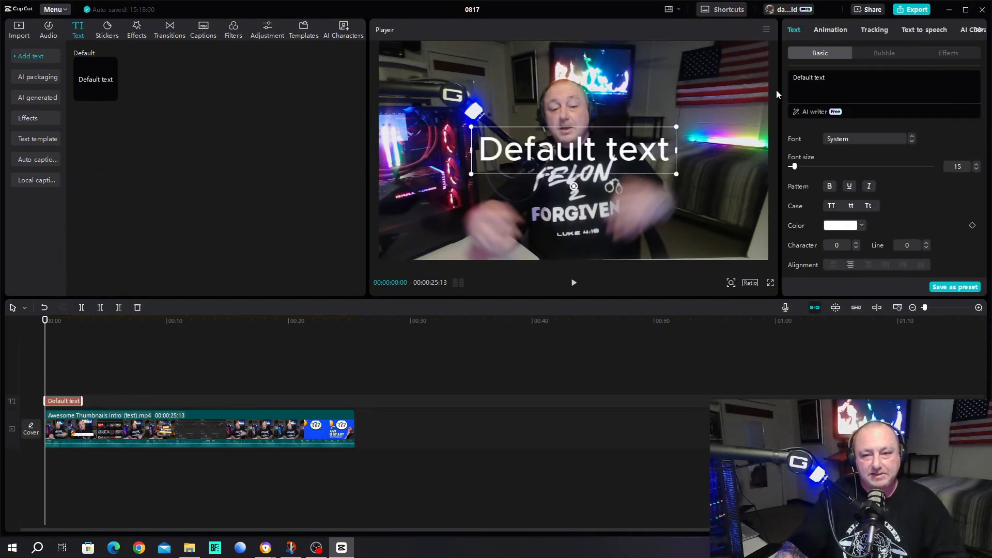
pyautogui.moveTo(832, 77); pyautogui.dragTo(783, 78)
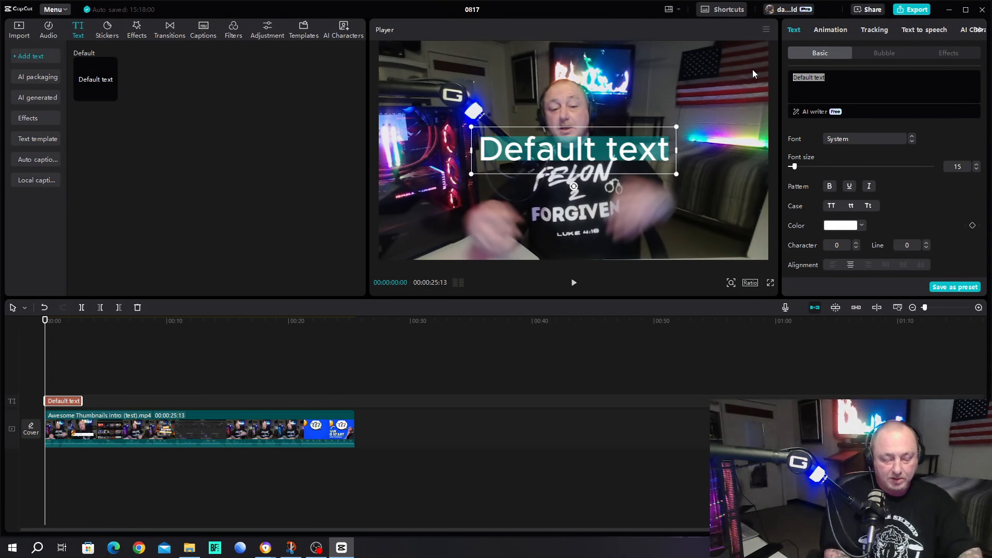
pyautogui.write('hey chec')
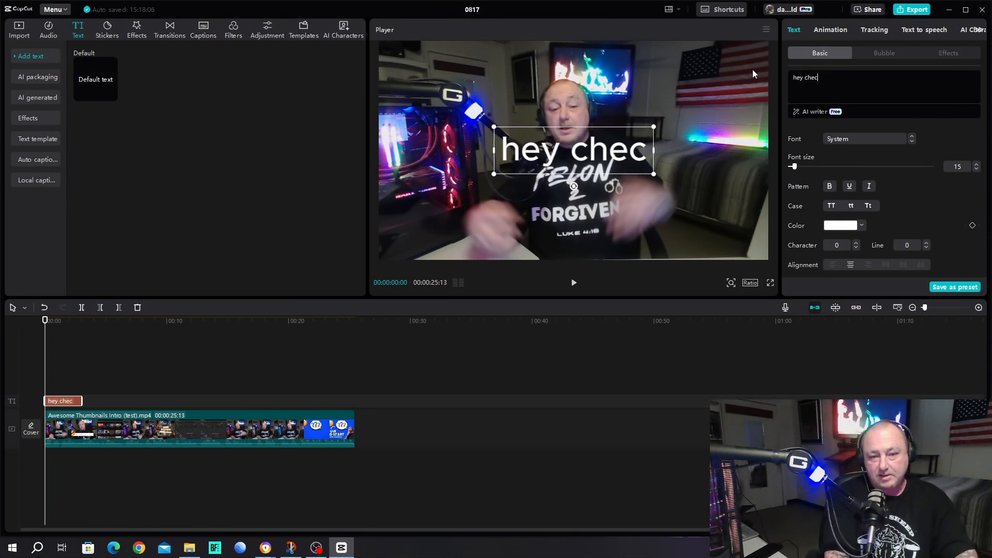
pyautogui.write('k out my vido')
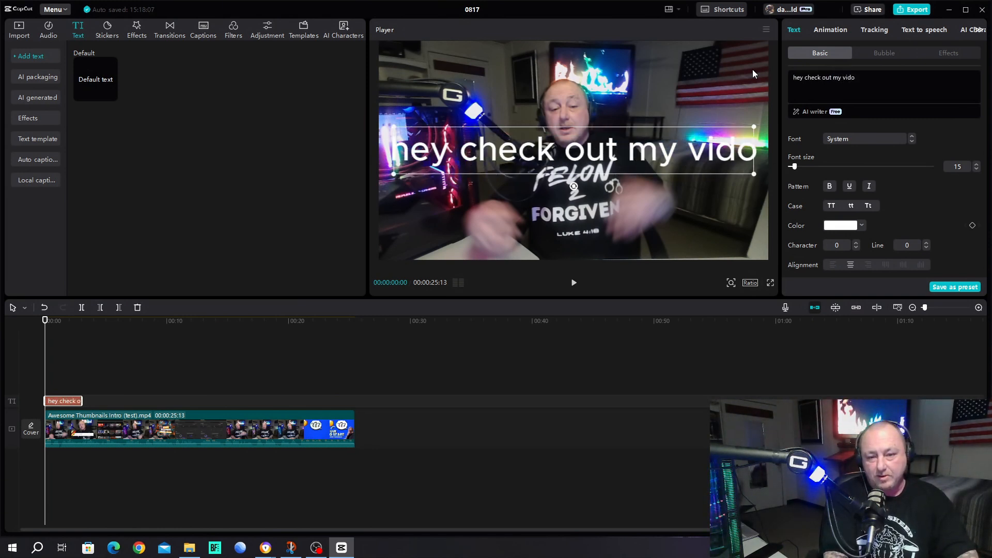
pyautogui.press('BackSpace')
pyautogui.write('eo')
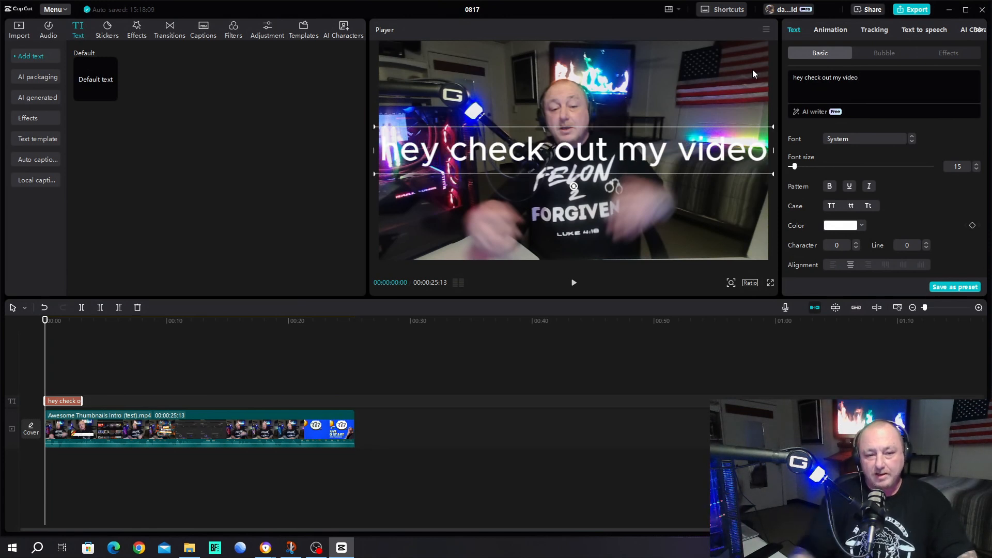
# Step: Delete the "hey check out my video" text clip from the timeline
pyautogui.rightClick(68, 401)
pyautogui.click(91, 365)
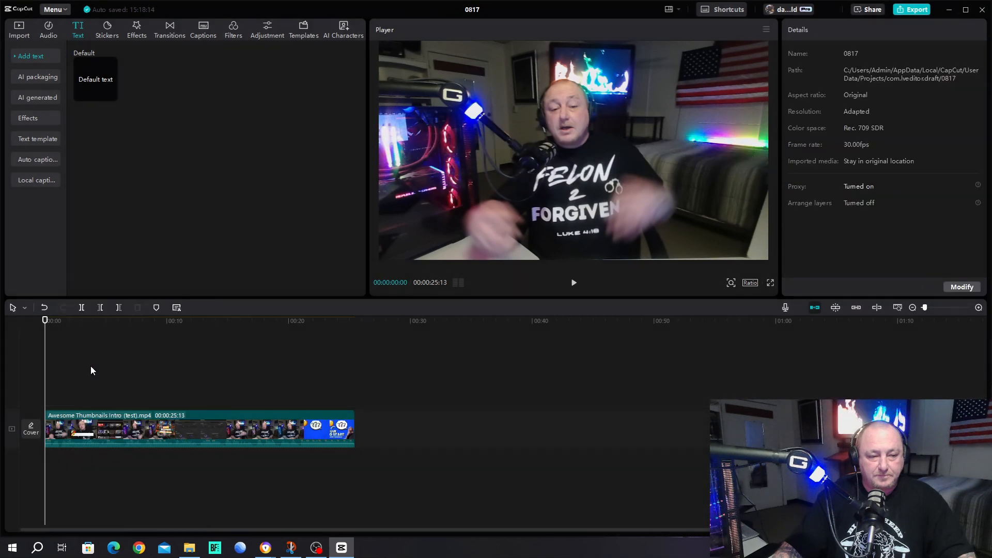
# Step: Try AI packaging with auto captions and highlighted keywords, and view the prompt fields for AI-generated text effects
pyautogui.click(41, 75)
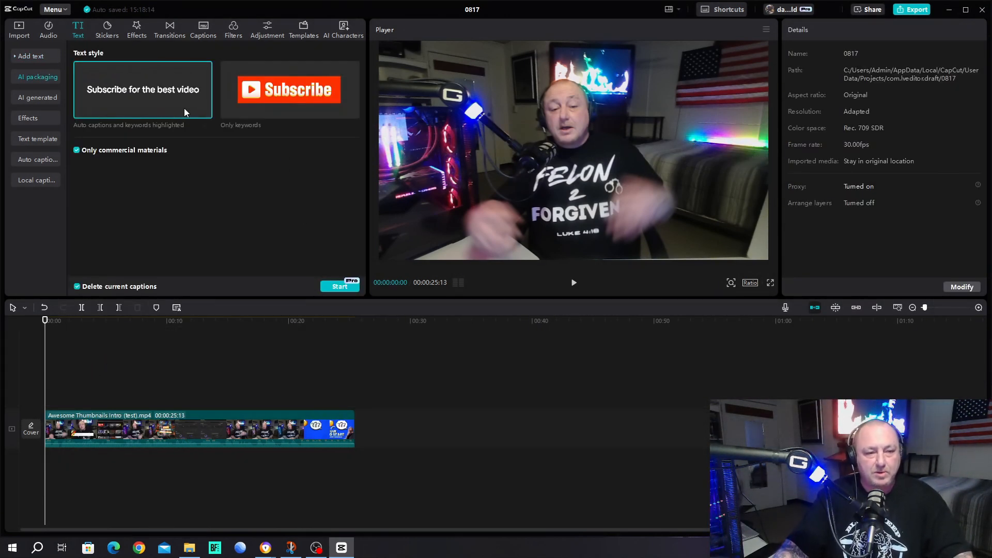
pyautogui.click(336, 287)
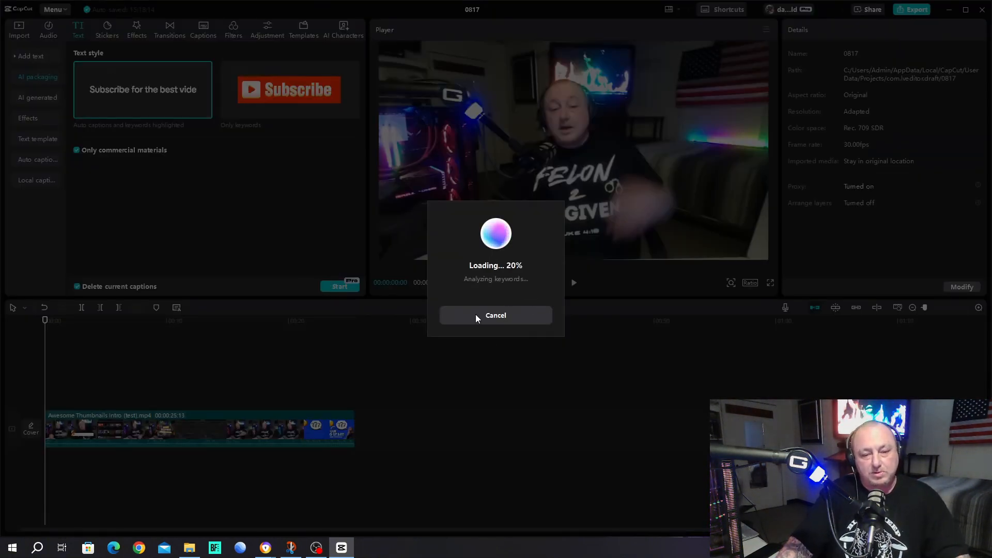
pyautogui.click(511, 314)
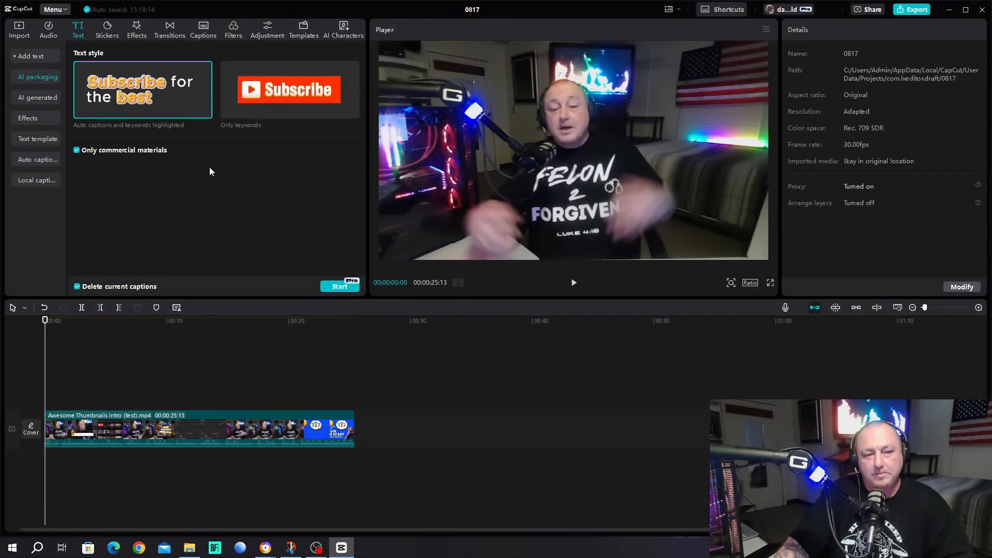
pyautogui.click(35, 98)
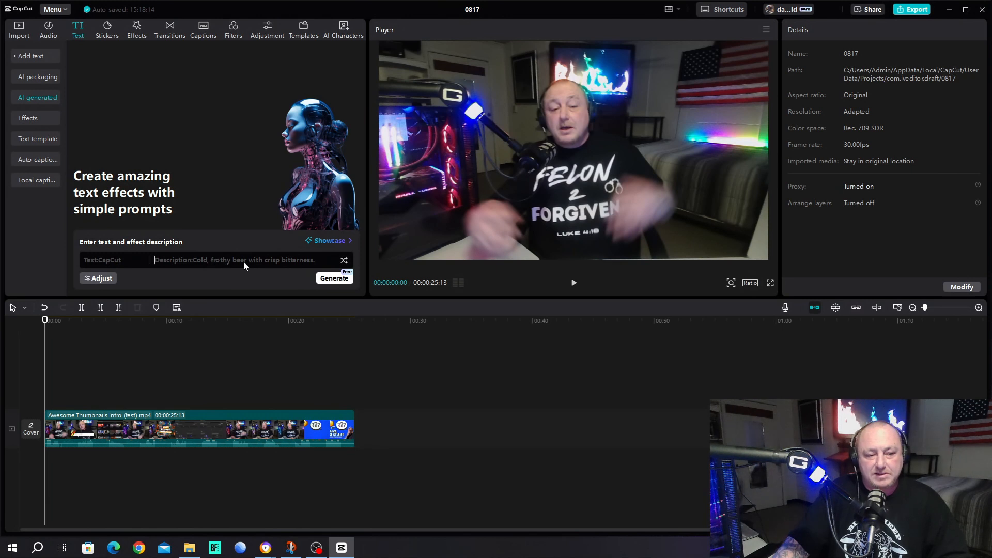
pyautogui.click(284, 262)
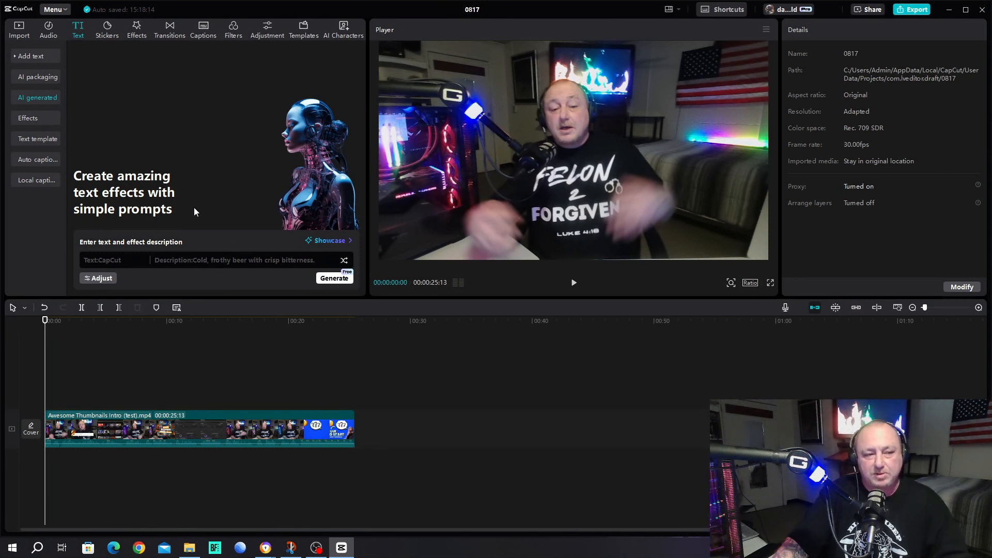
# Step: Add the first Trending text effect, with the golden glow, above the start of the video and show it at 00:00:00:22
pyautogui.click(37, 117)
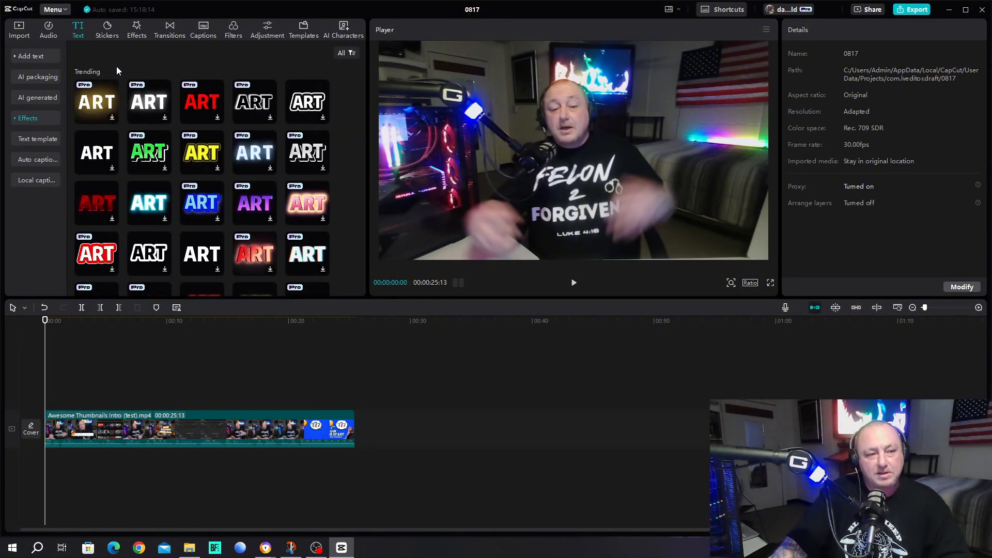
pyautogui.click(99, 106)
pyautogui.moveTo(99, 105); pyautogui.dragTo(87, 337)
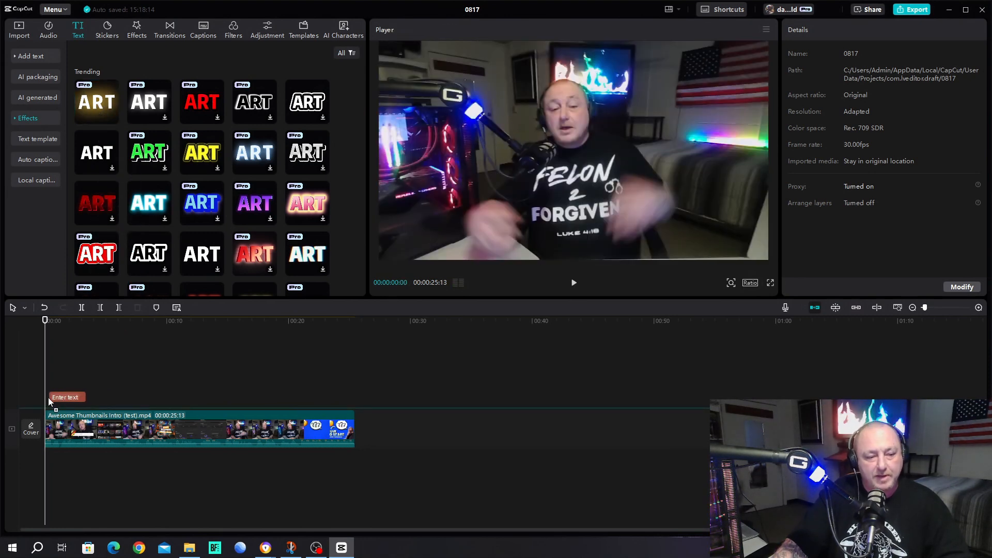
pyautogui.moveTo(49, 398); pyautogui.dragTo(48, 398)
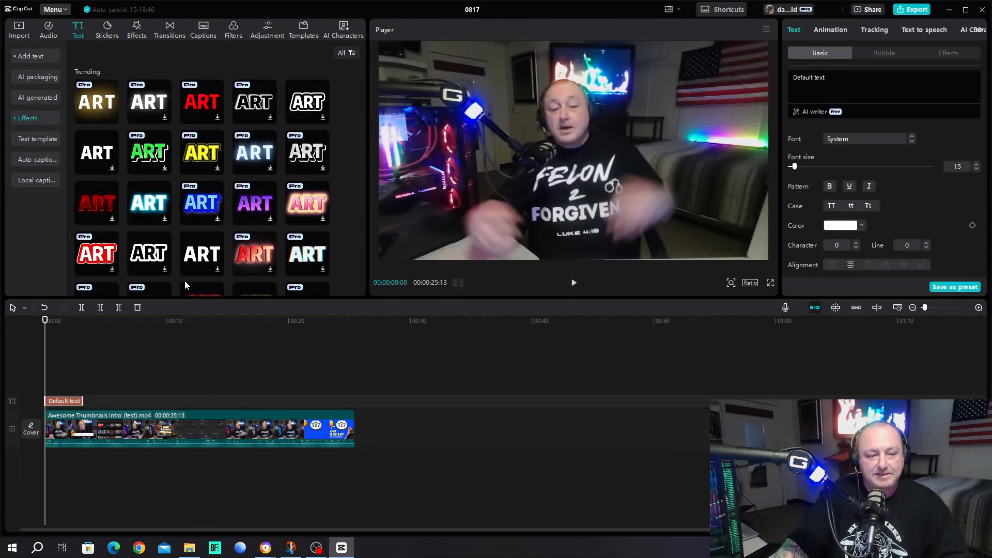
pyautogui.moveTo(45, 321); pyautogui.dragTo(54, 322)
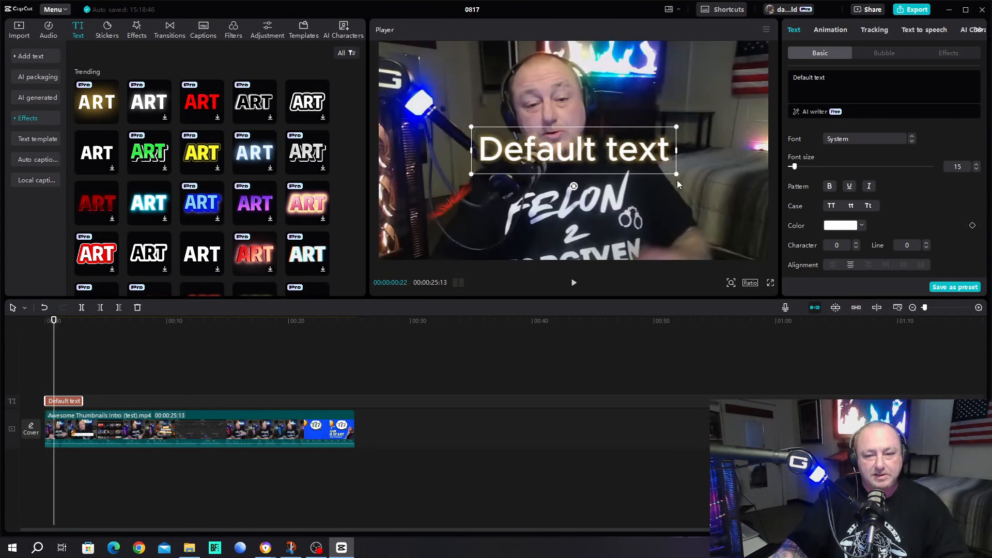
# Step: Preview the white glow, red and black outlined Trending text effects
pyautogui.click(159, 105)
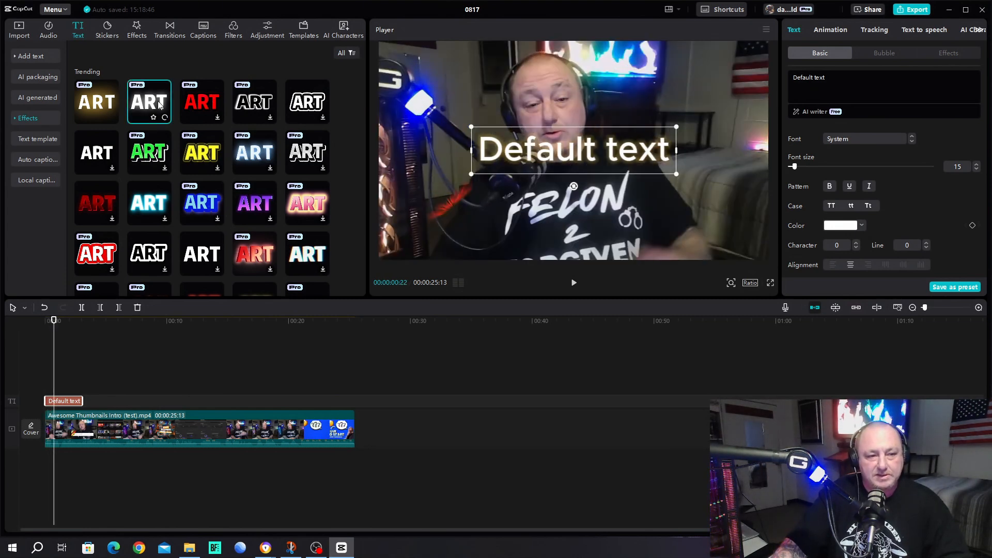
pyautogui.click(216, 105)
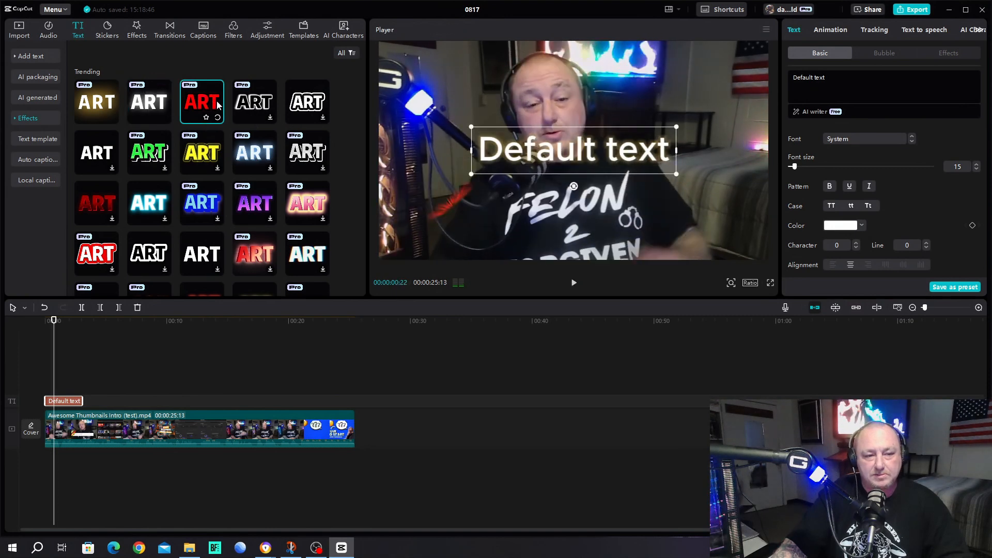
pyautogui.click(263, 106)
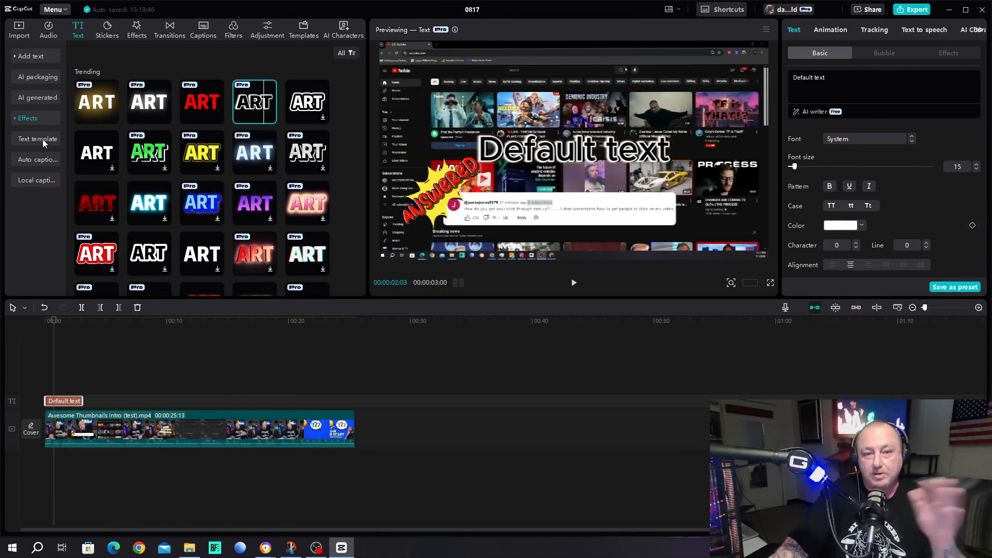
# Step: Open the text templates and delete the default text clip from the timeline
pyautogui.click(27, 139)
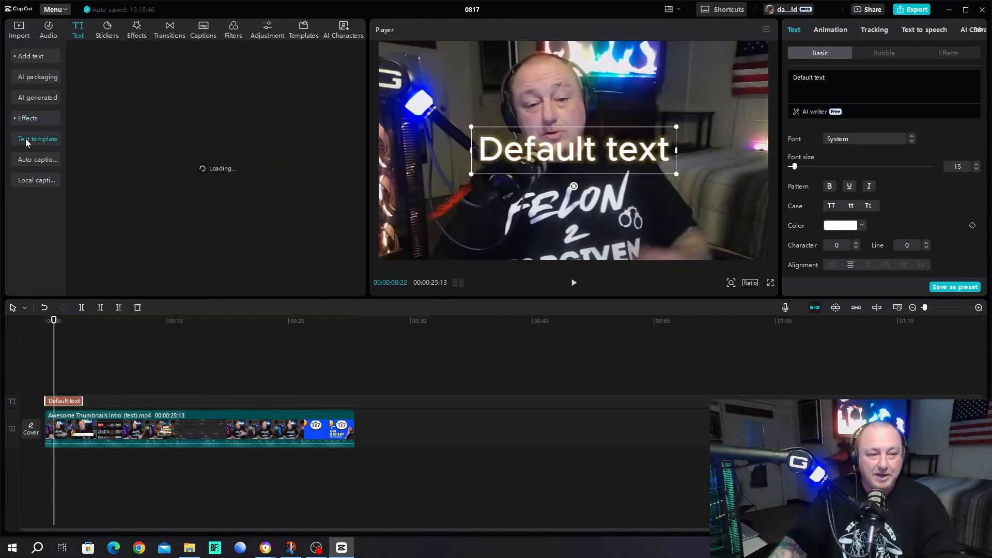
pyautogui.rightClick(69, 401)
pyautogui.click(83, 366)
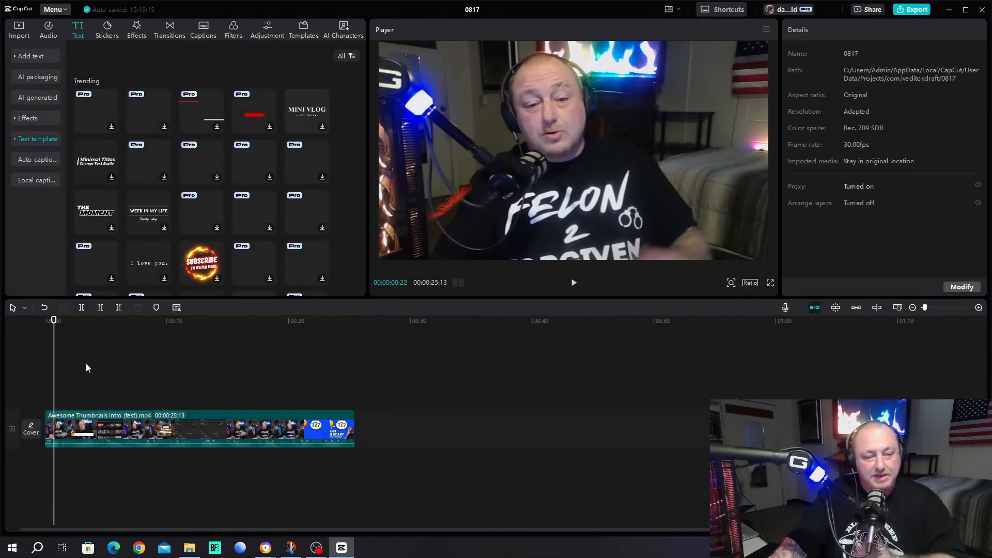
# Step: Preview the SUBSCRIBE text template, place it above the start of the video and play it on the timeline
pyautogui.click(206, 163)
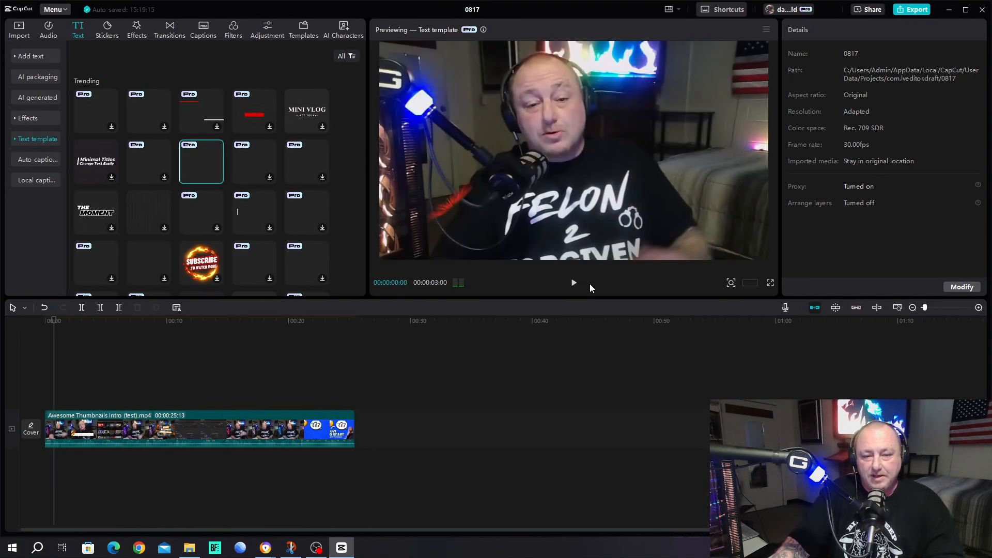
pyautogui.moveTo(203, 157); pyautogui.dragTo(57, 400)
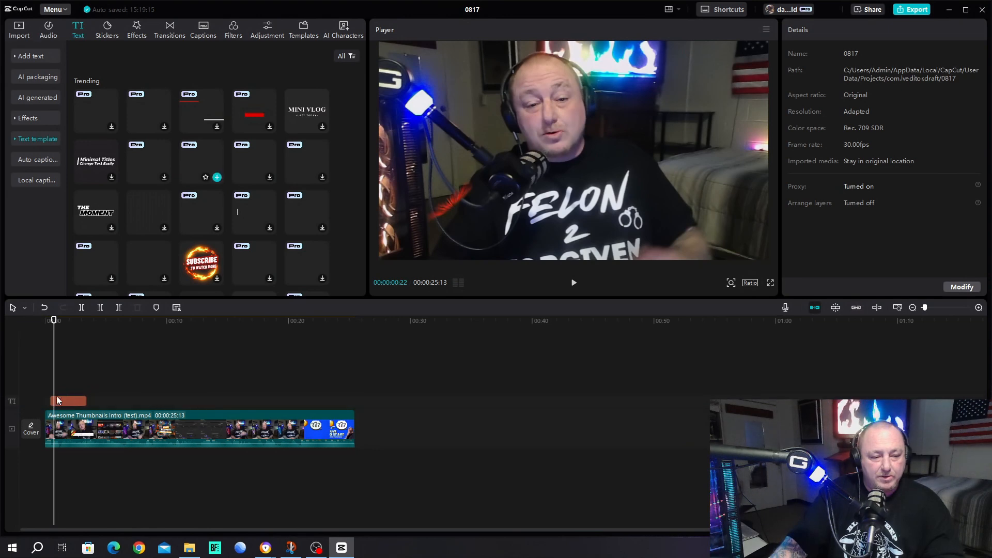
pyautogui.click(574, 285)
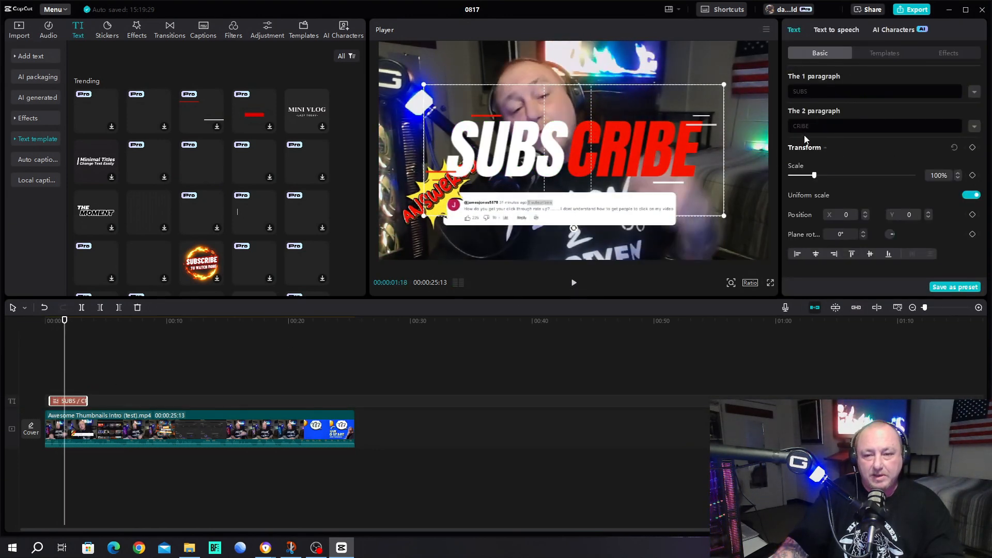
# Step: Change the template's first paragraph to "join" and its second paragraph to "now"
pyautogui.moveTo(833, 92); pyautogui.dragTo(783, 94)
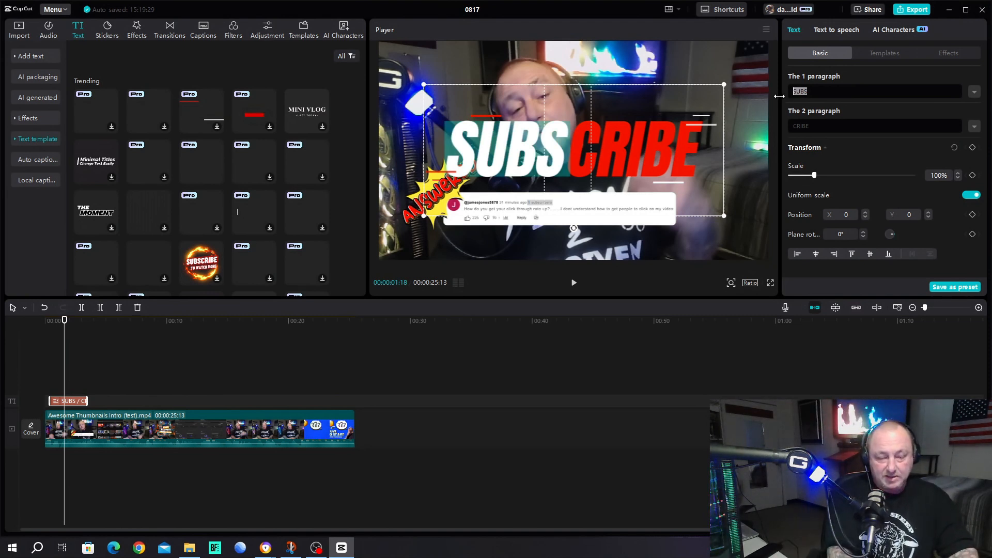
pyautogui.write('join')
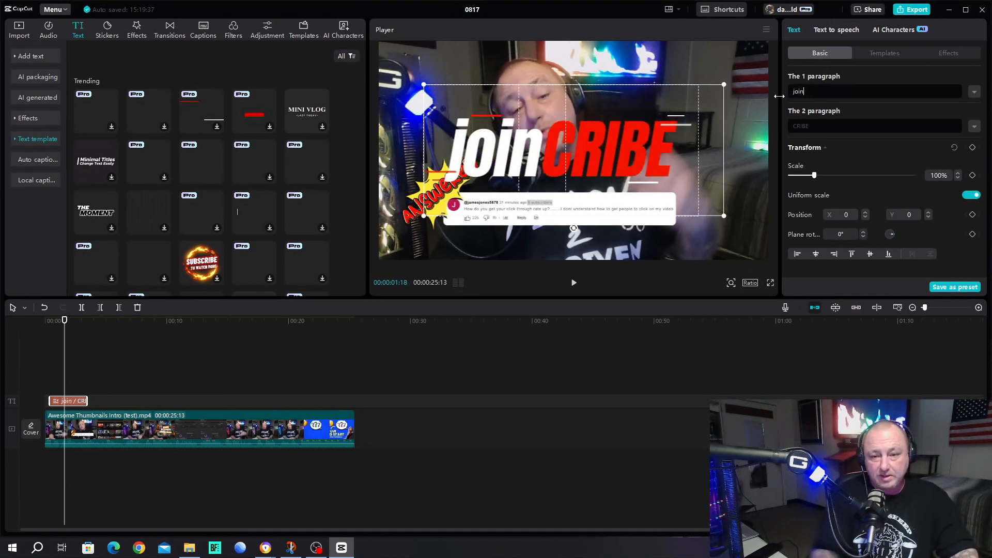
pyautogui.moveTo(813, 124); pyautogui.dragTo(794, 128)
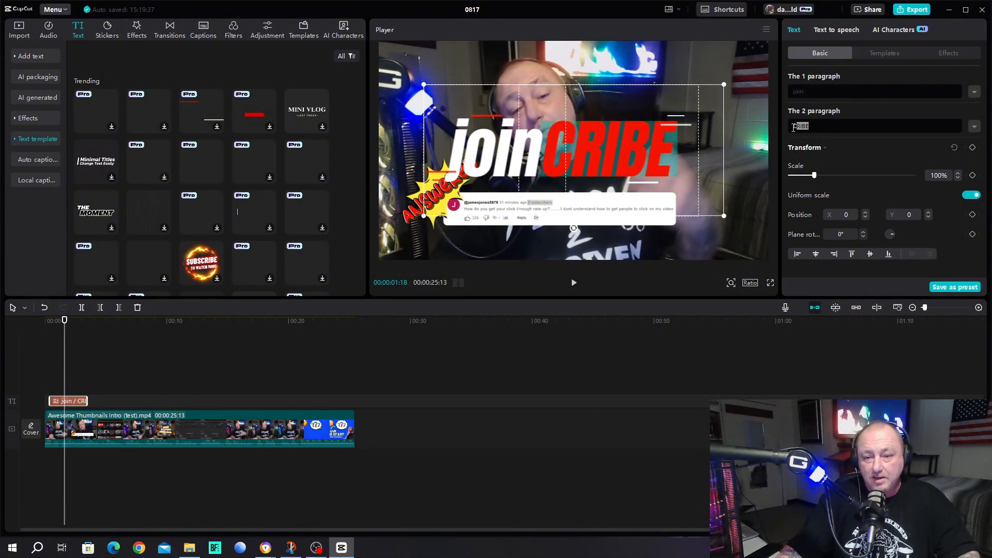
pyautogui.write('now')
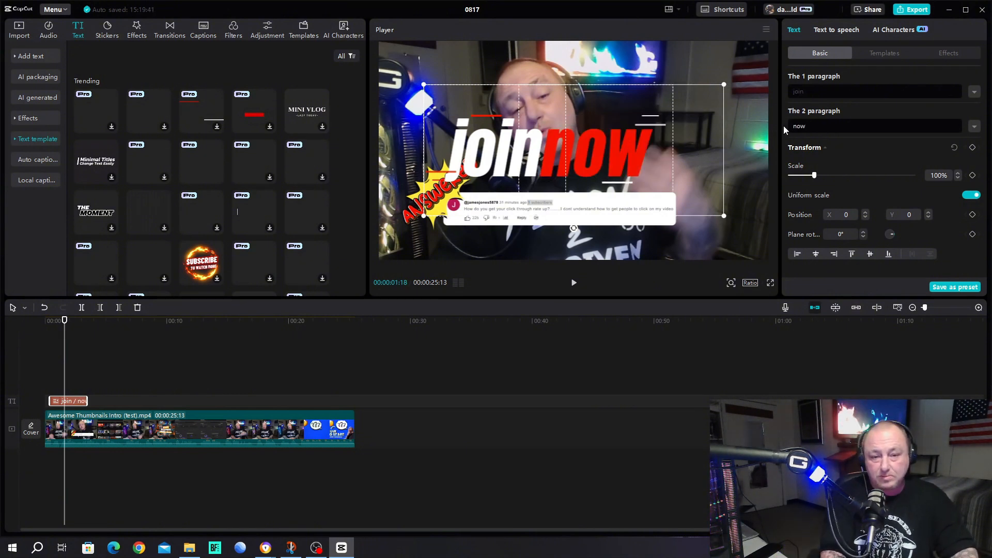
# Step: Play the "join now" title animation from near the start of the timeline
pyautogui.moveTo(61, 325); pyautogui.dragTo(24, 338)
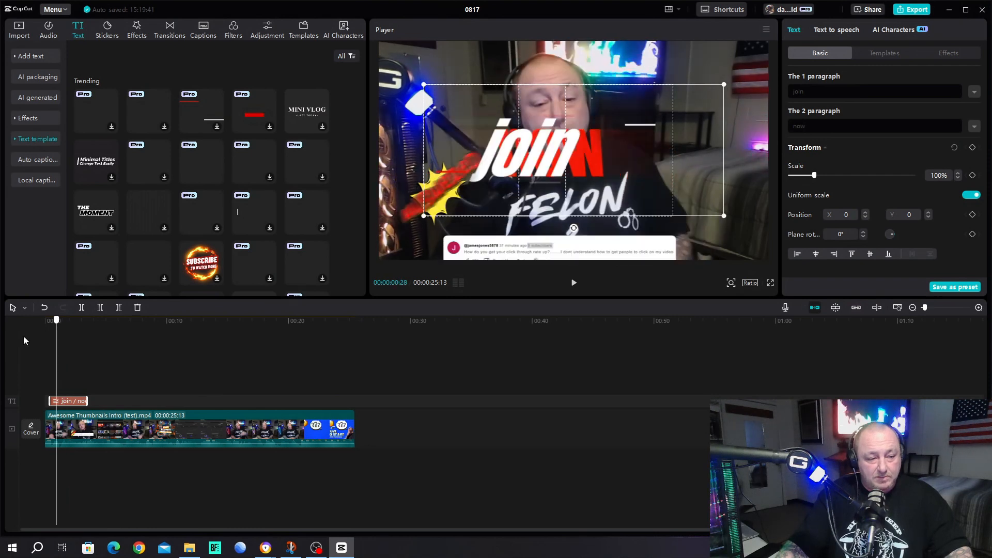
pyautogui.click(573, 283)
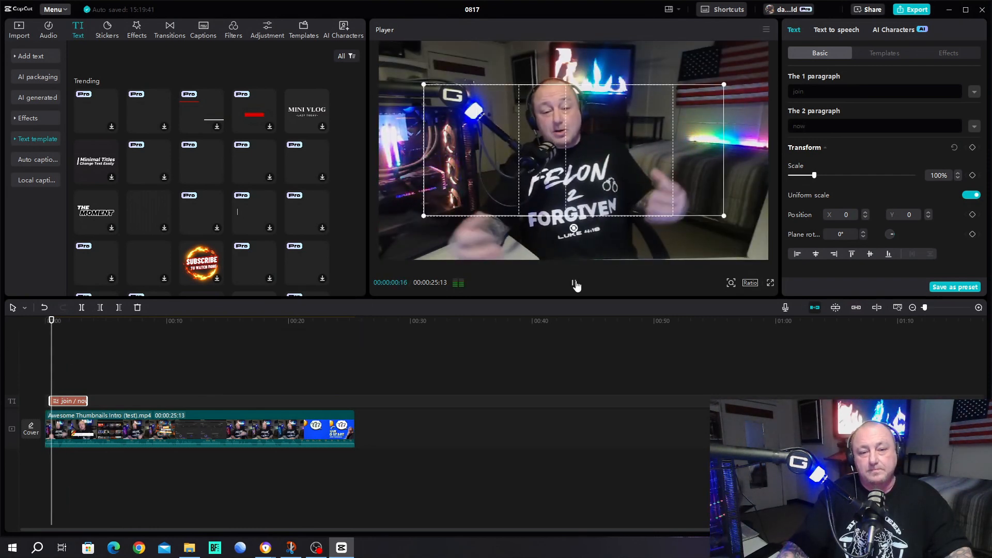
pyautogui.click(576, 284)
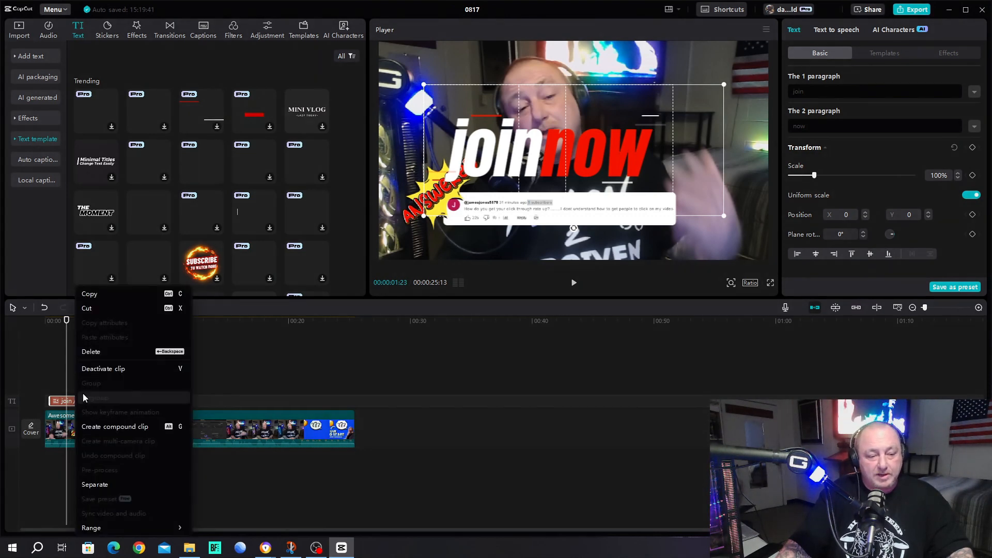
# Step: Delete the "join now" title from the timeline and open the Trending stickers
pyautogui.rightClick(77, 401)
pyautogui.click(90, 351)
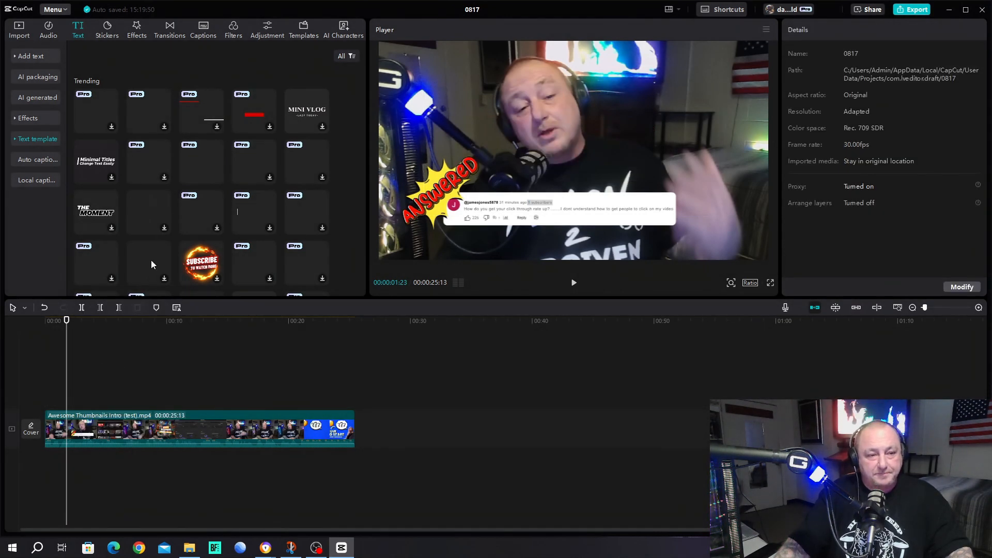
pyautogui.click(106, 31)
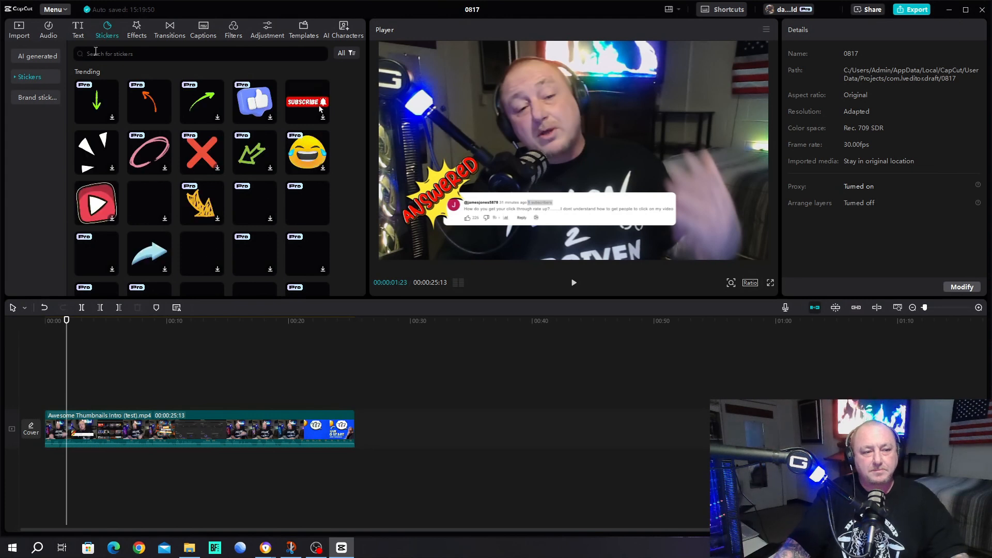
# Step: Generate English auto captions for the clip, move them to the upper middle of the frame and play the result
pyautogui.click(78, 30)
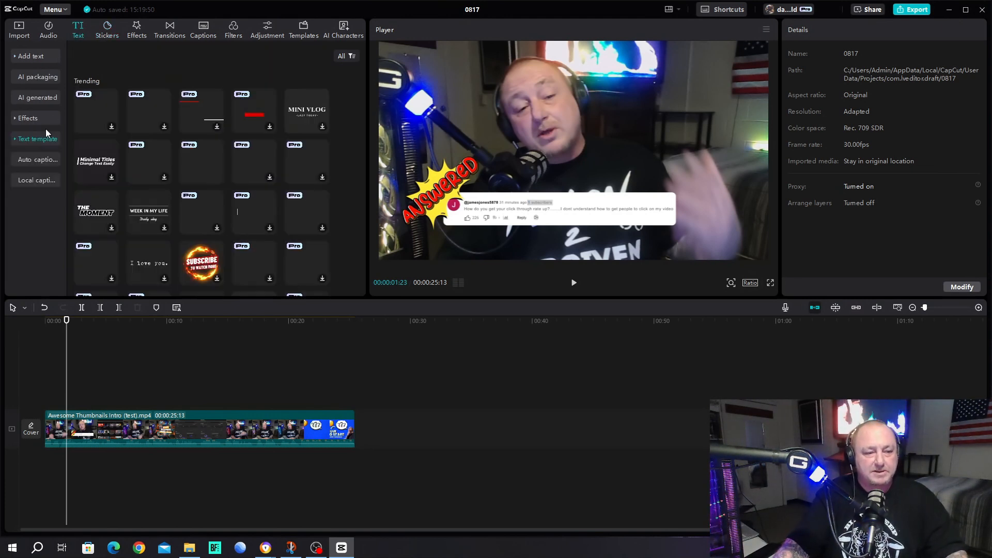
pyautogui.click(34, 162)
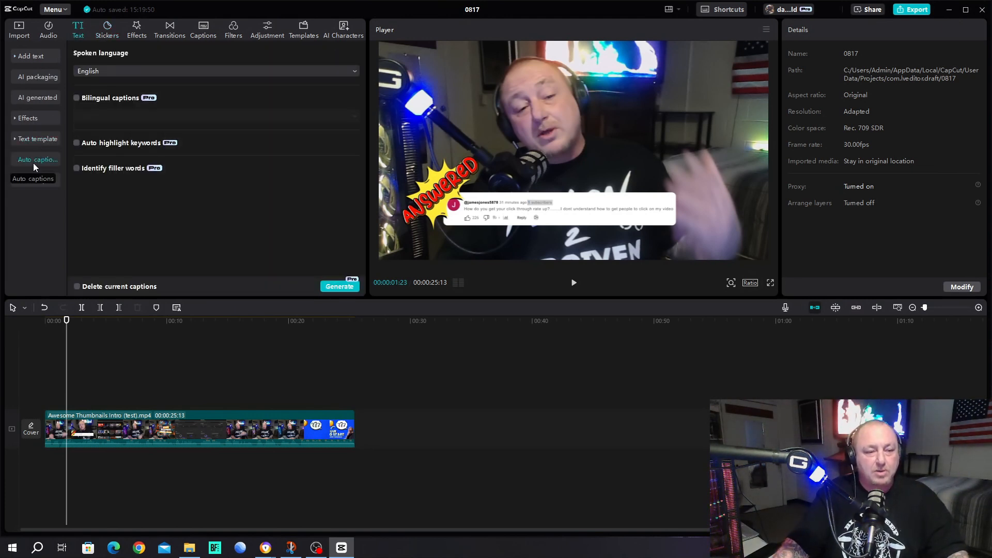
pyautogui.click(335, 287)
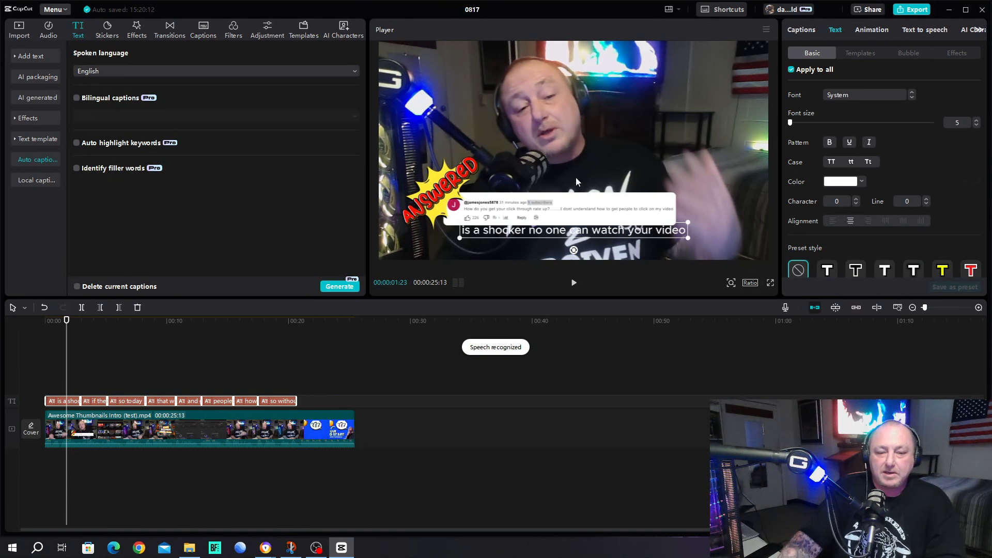
pyautogui.moveTo(574, 242); pyautogui.dragTo(569, 119)
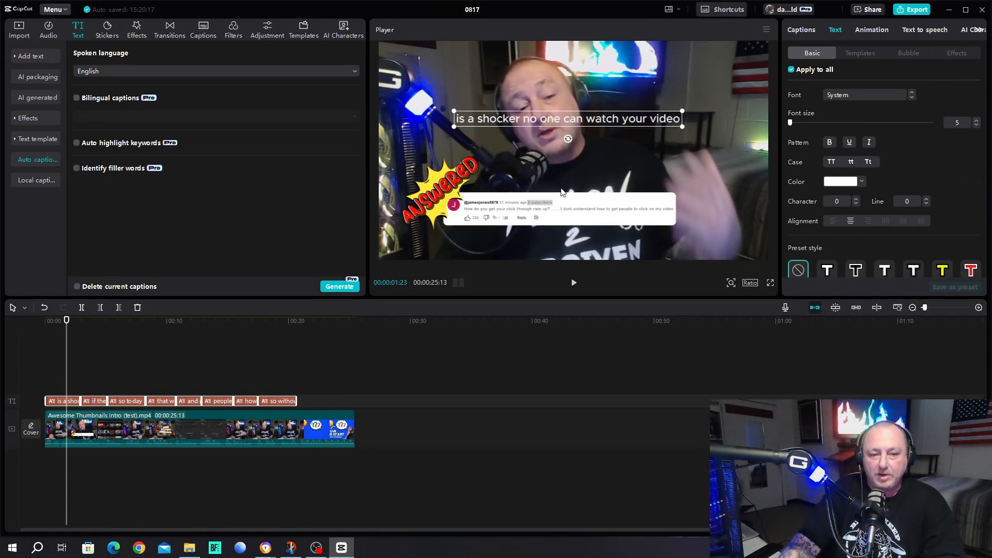
pyautogui.click(575, 284)
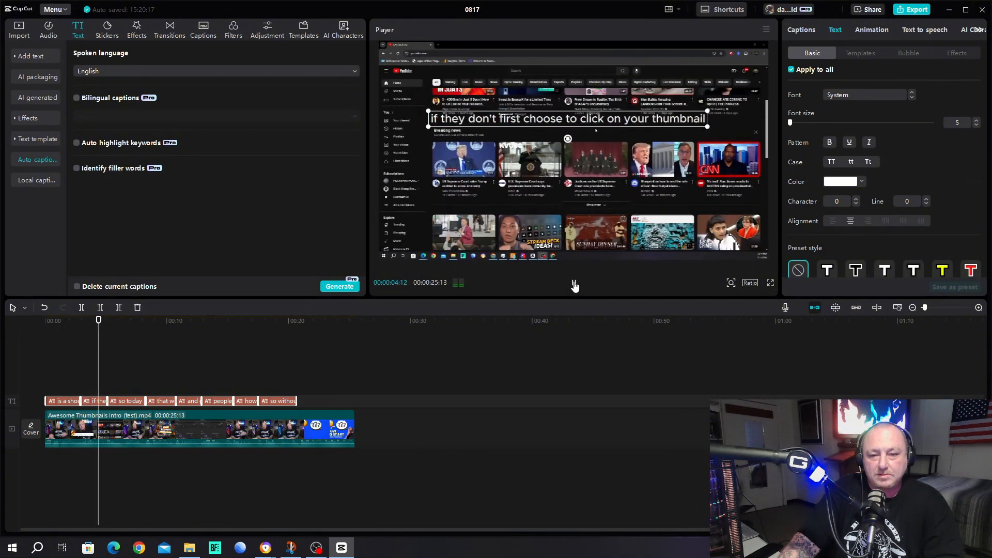
# Step: Browse the entrance animations and apply the "Colo...Up 2" caption animation with the yellow second line to all captions
pyautogui.click(880, 31)
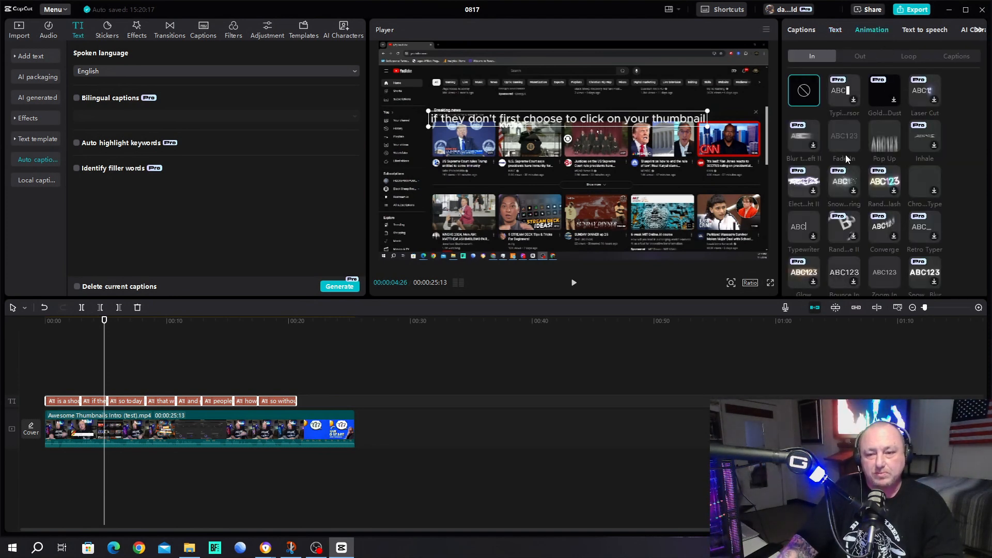
pyautogui.scroll(-1, 827, 251)
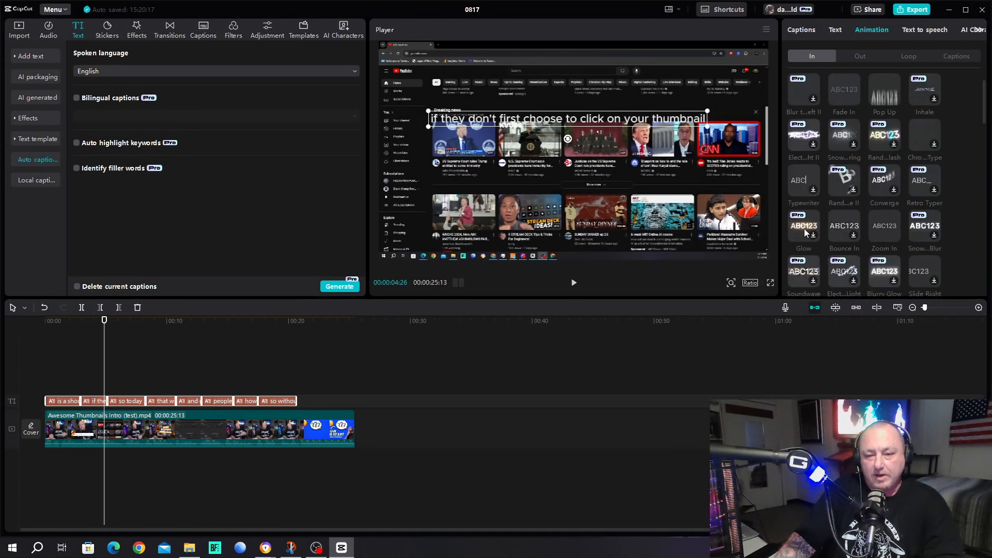
pyautogui.scroll(1, 827, 233)
pyautogui.click(962, 58)
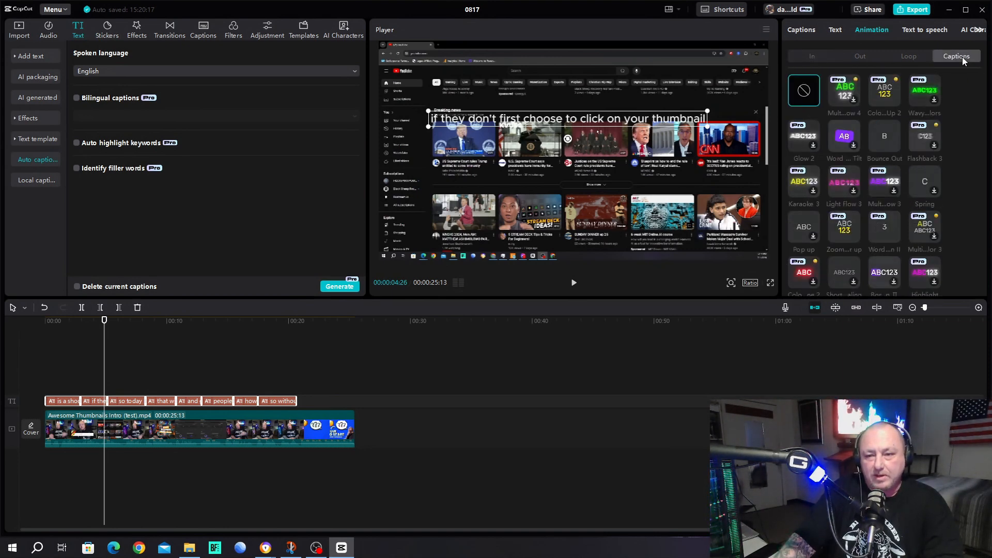
pyautogui.click(885, 93)
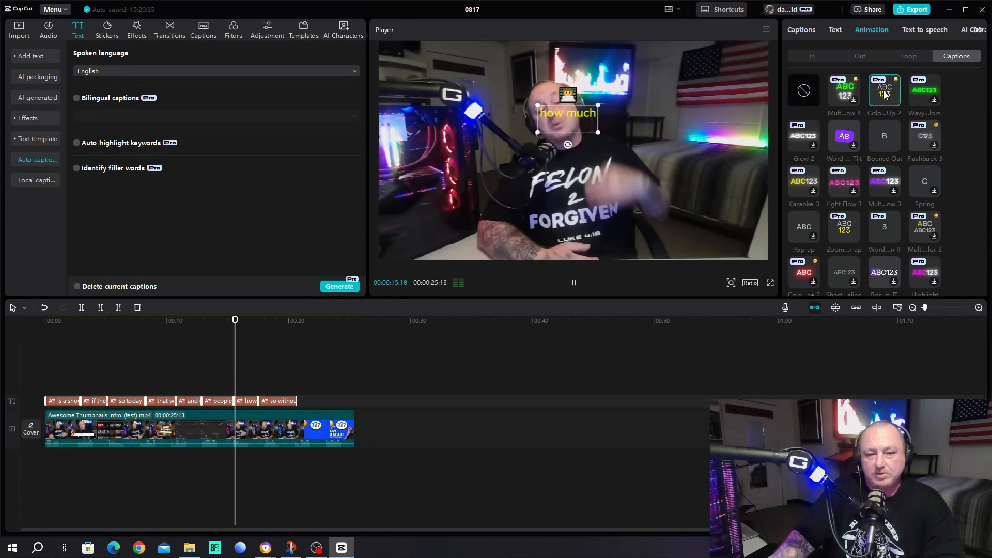
# Step: Reposition the animated captions beside the speaker's head, in front of the flag, and play the video to check them
pyautogui.moveTo(579, 147); pyautogui.dragTo(586, 189)
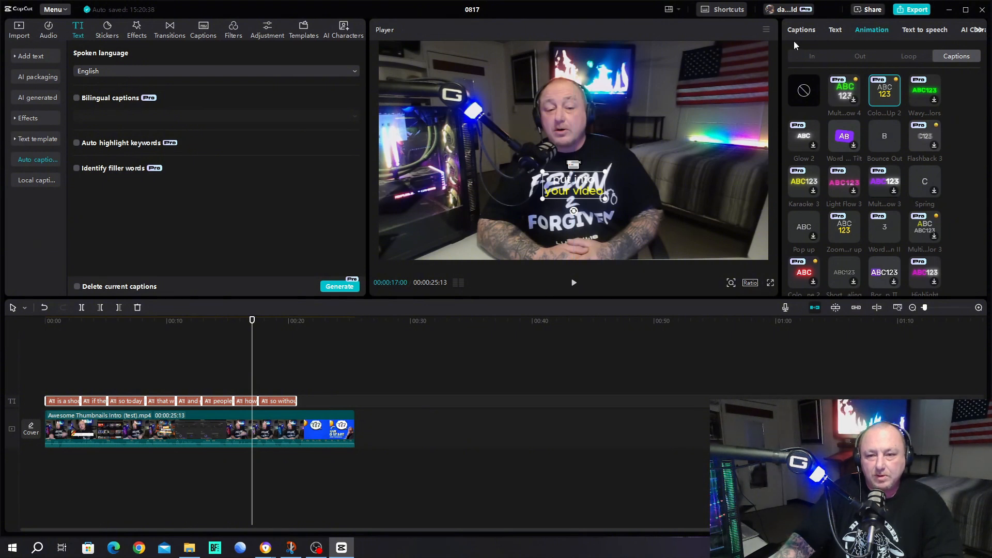
pyautogui.moveTo(578, 186); pyautogui.dragTo(676, 106)
pyautogui.click(574, 284)
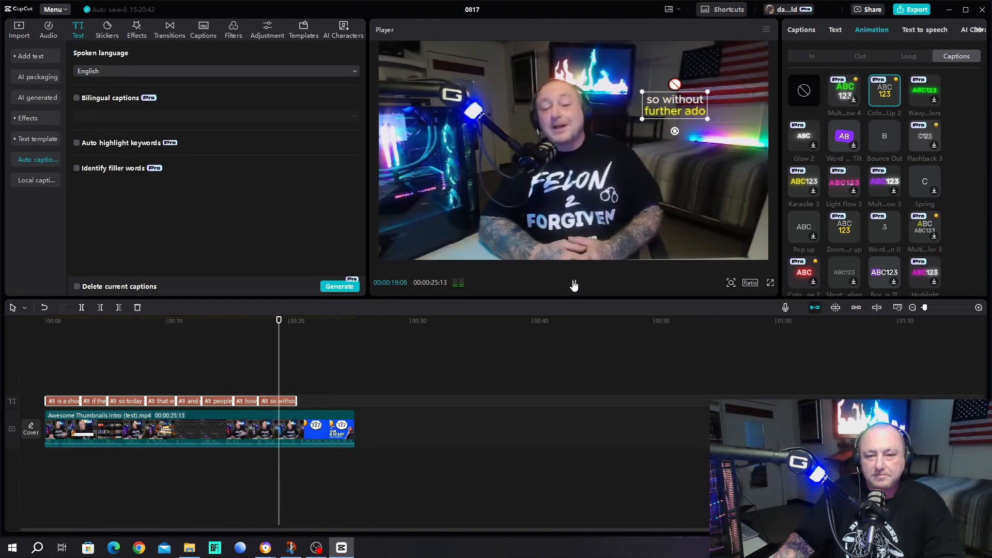
pyautogui.click(574, 282)
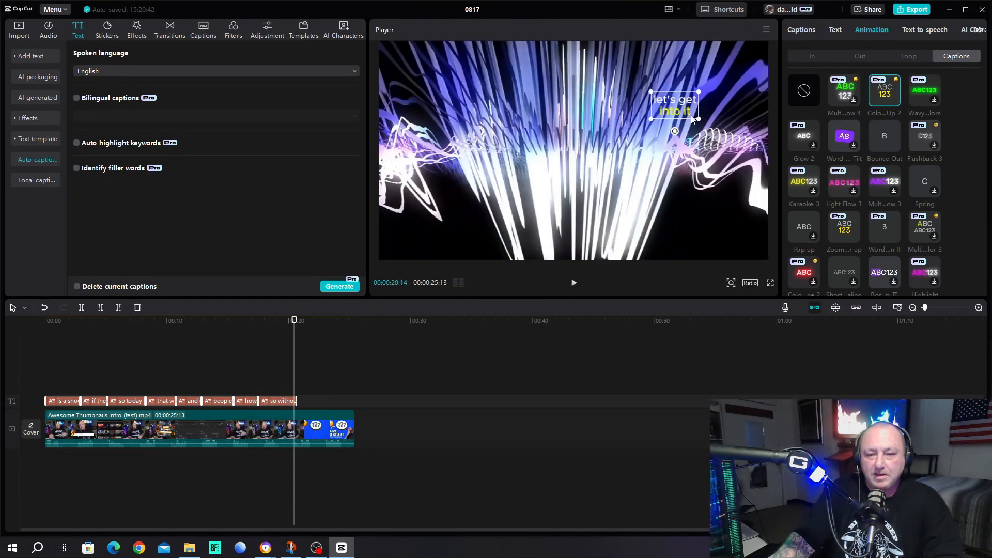
# Step: Go back to 00:00:01:23 and enlarge the captions across the middle of the frame
pyautogui.moveTo(293, 330); pyautogui.dragTo(66, 331)
pyautogui.moveTo(661, 115); pyautogui.dragTo(688, 175)
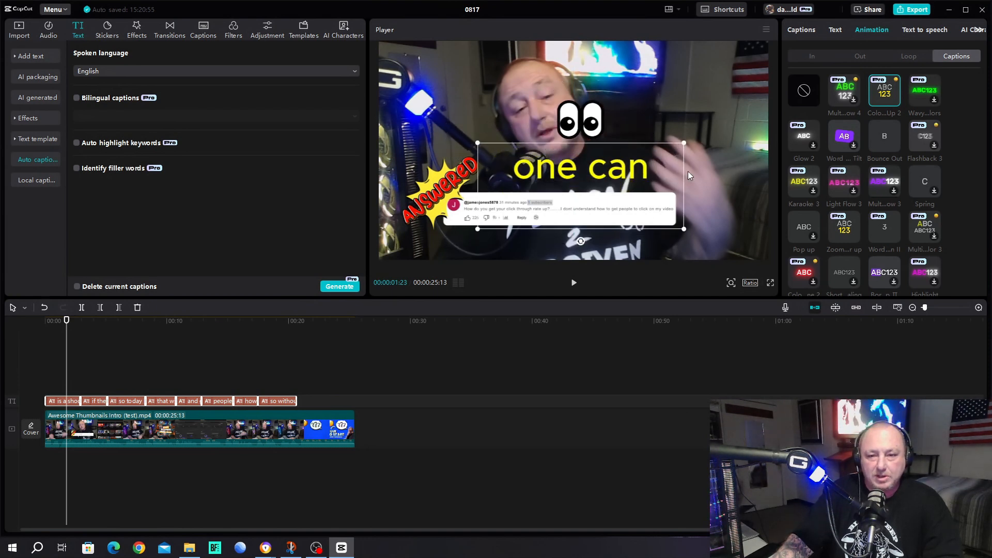
# Step: Search the fonts for "concise", apply ZY Concise to all captions and shift the caption text slightly upward
pyautogui.click(838, 28)
pyautogui.scroll(-5, 873, 191)
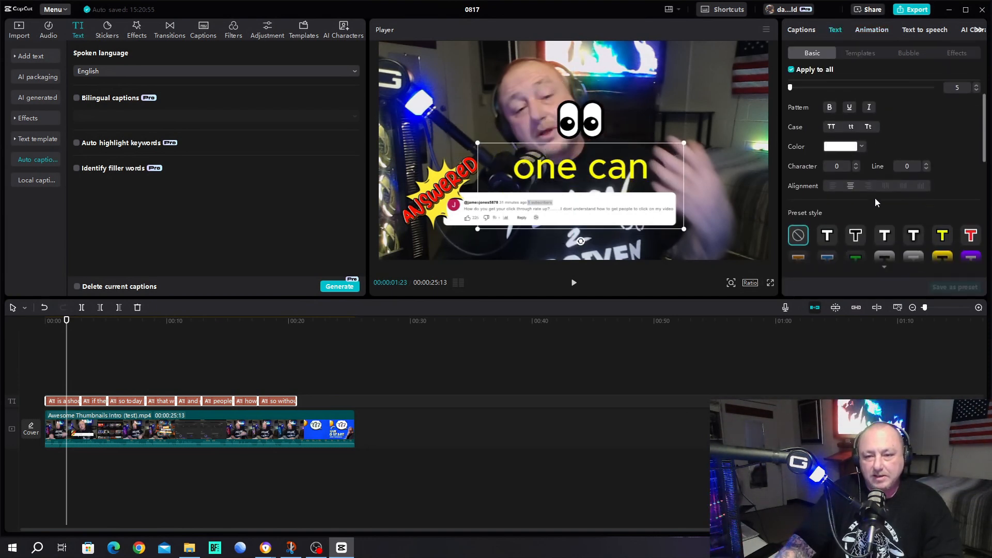
pyautogui.scroll(5, 857, 176)
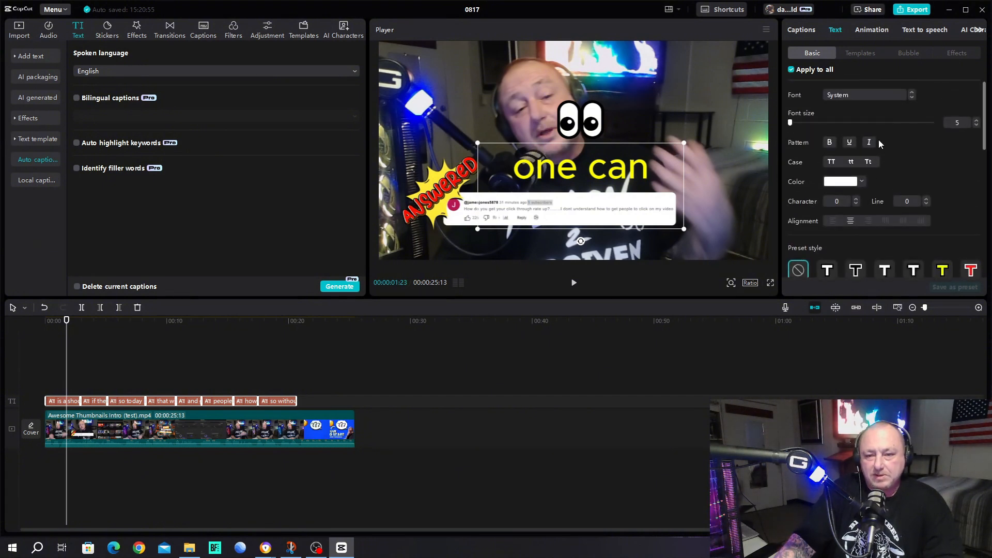
pyautogui.click(870, 94)
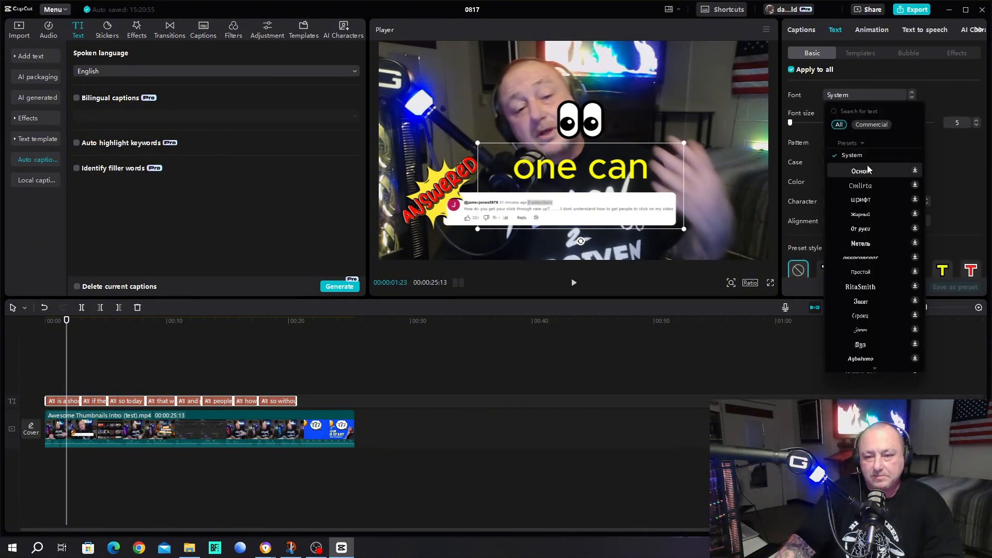
pyautogui.click(870, 112)
pyautogui.write('conc')
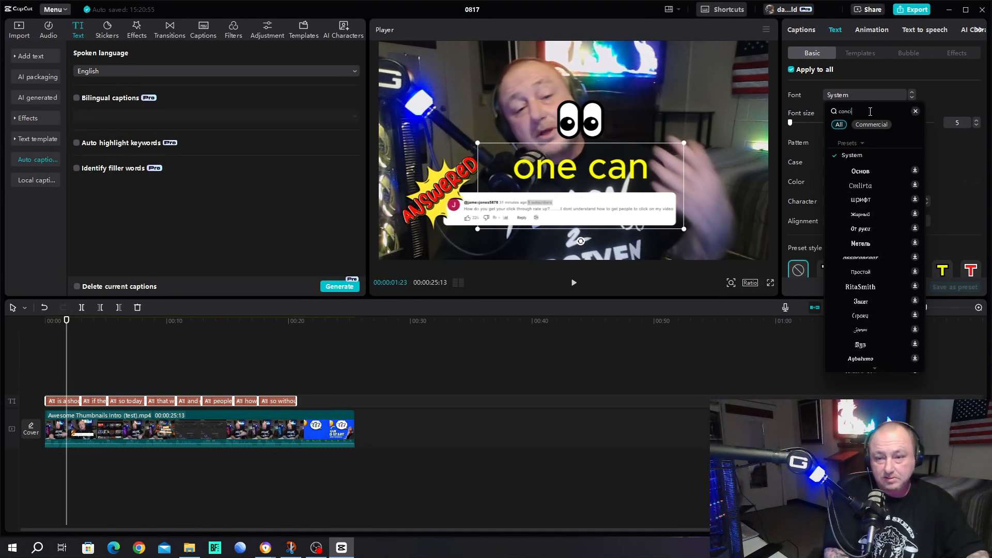
pyautogui.write('ise')
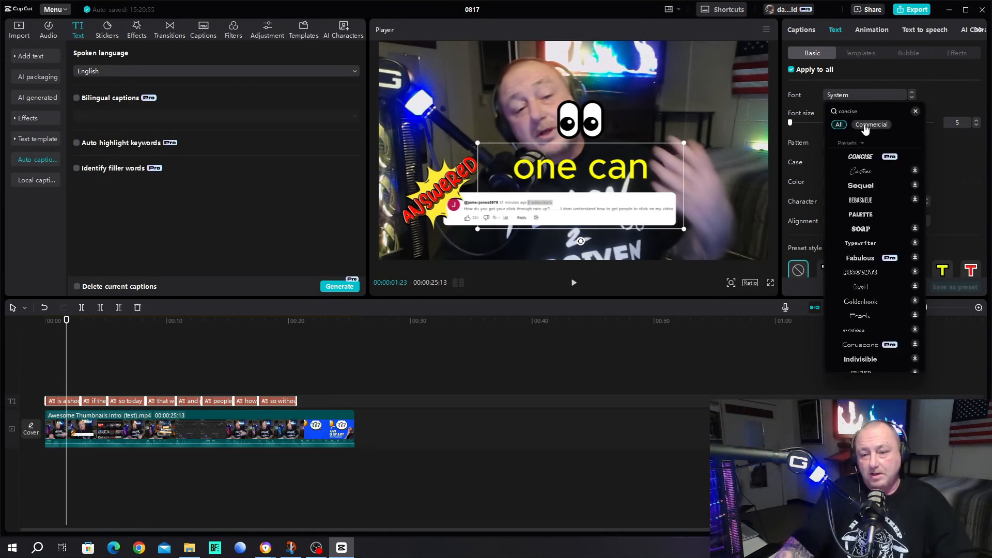
pyautogui.click(861, 157)
pyautogui.moveTo(677, 172); pyautogui.dragTo(652, 143)
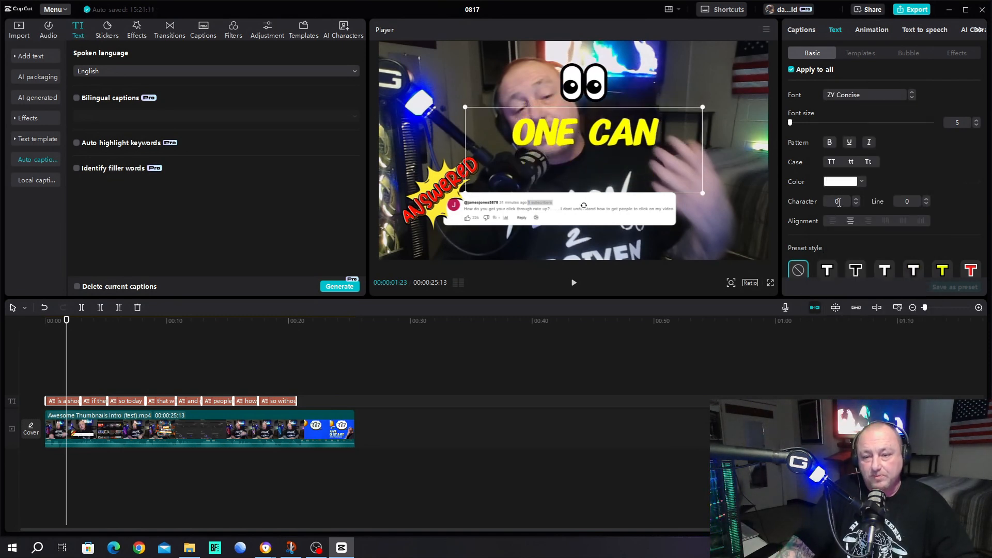
# Step: Add a black stroke with a thickness of 66 to all captions and play the styled captions
pyautogui.scroll(-5, 839, 220)
pyautogui.scroll(-3, 839, 217)
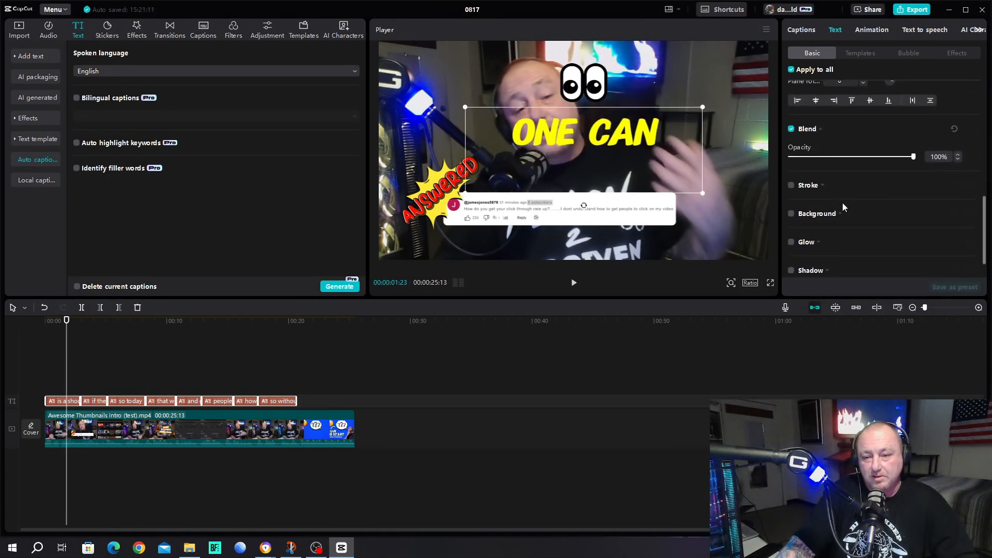
pyautogui.click(791, 185)
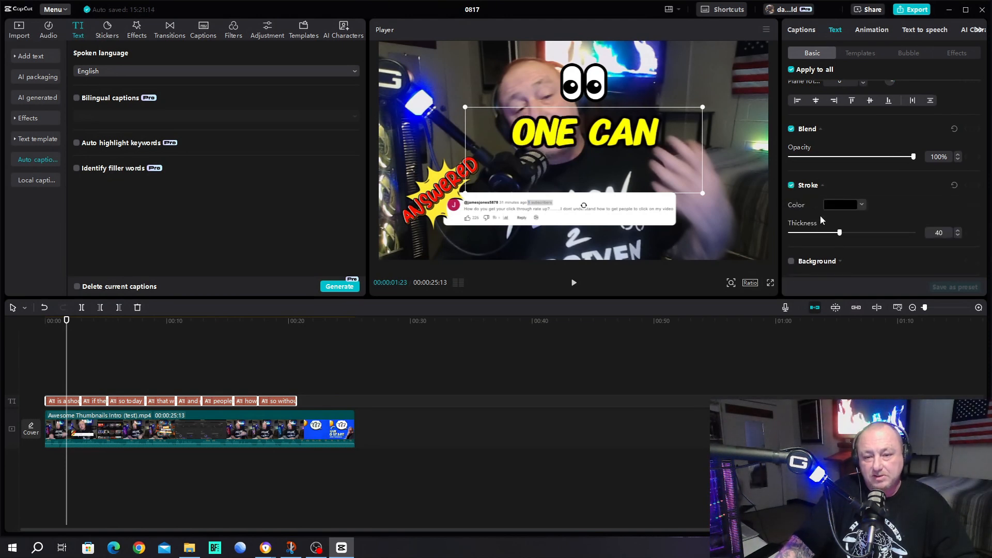
pyautogui.moveTo(839, 232); pyautogui.dragTo(872, 232)
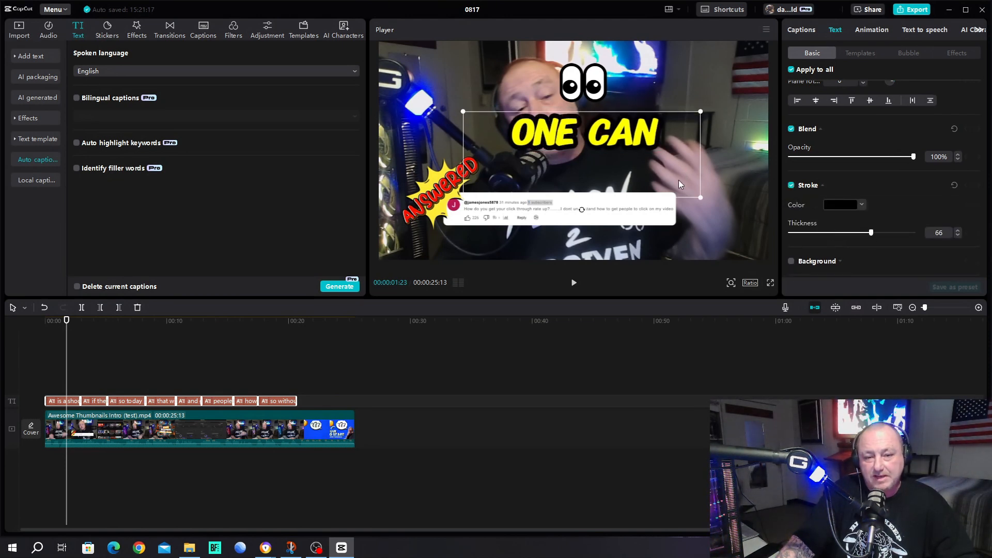
pyautogui.click(574, 284)
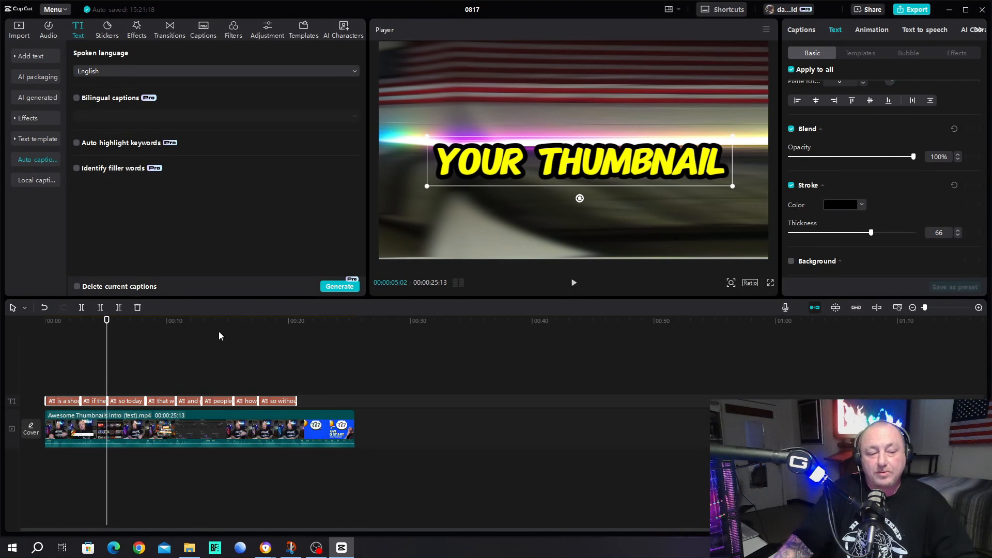
# Step: Return the playhead to the start of the video and remove all generated captions from the timeline
pyautogui.moveTo(106, 321); pyautogui.dragTo(35, 338)
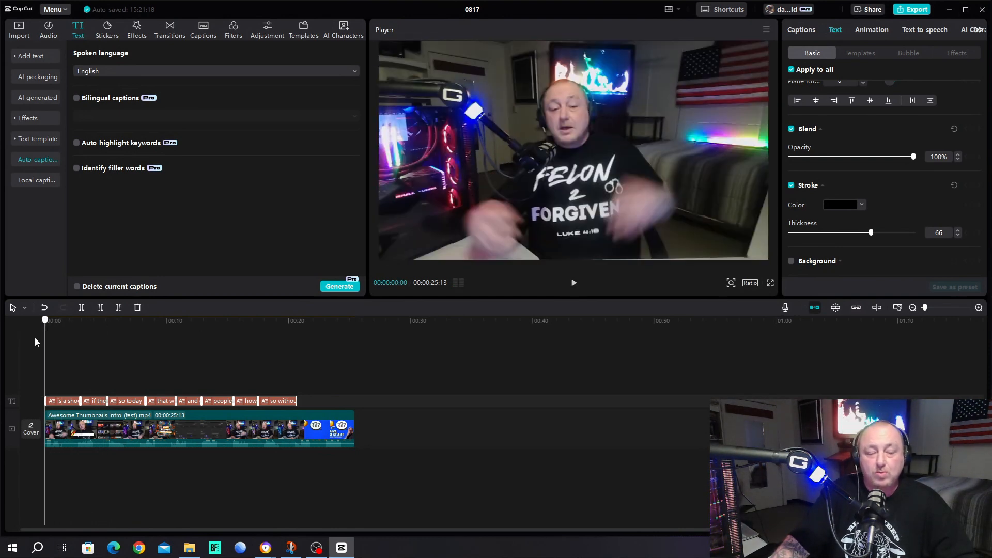
pyautogui.rightClick(274, 398)
pyautogui.click(286, 366)
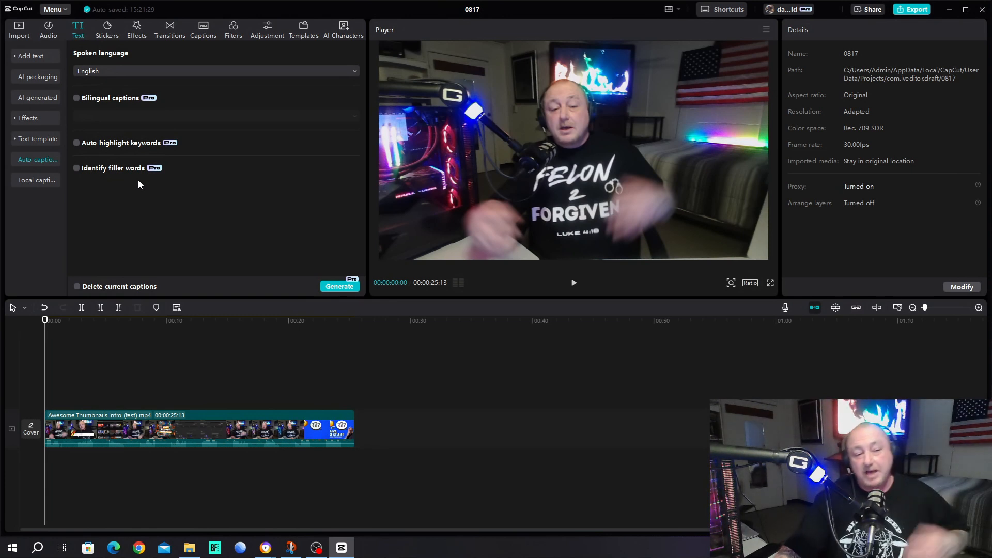
# Step: Add the green outlined arrow from the Trending stickers above the start of the video on the timeline
pyautogui.click(107, 32)
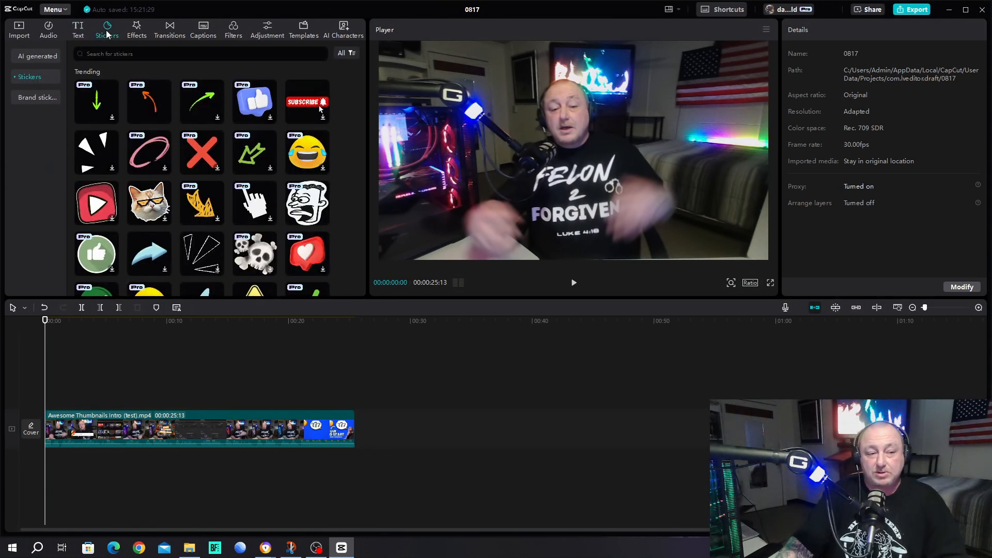
pyautogui.click(252, 161)
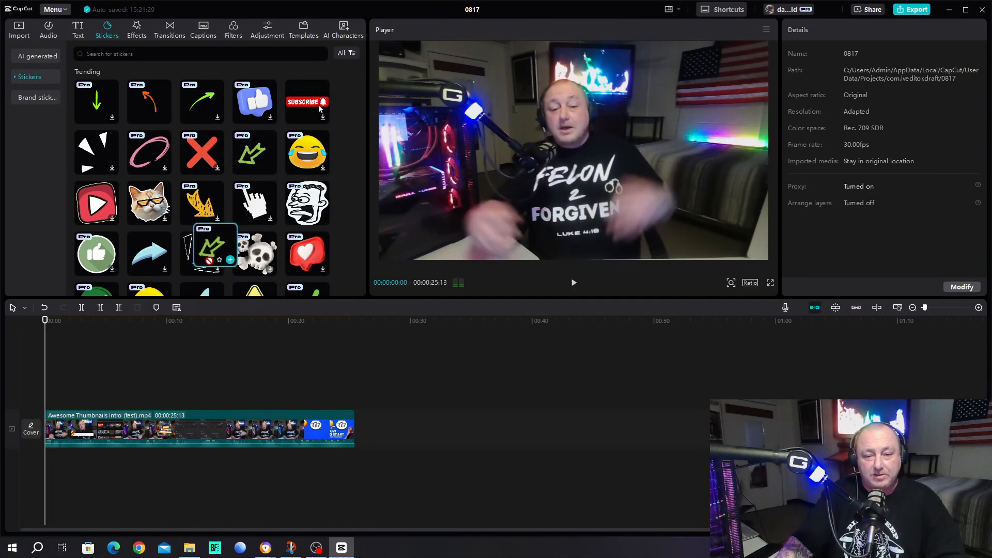
pyautogui.moveTo(251, 160); pyautogui.dragTo(44, 393)
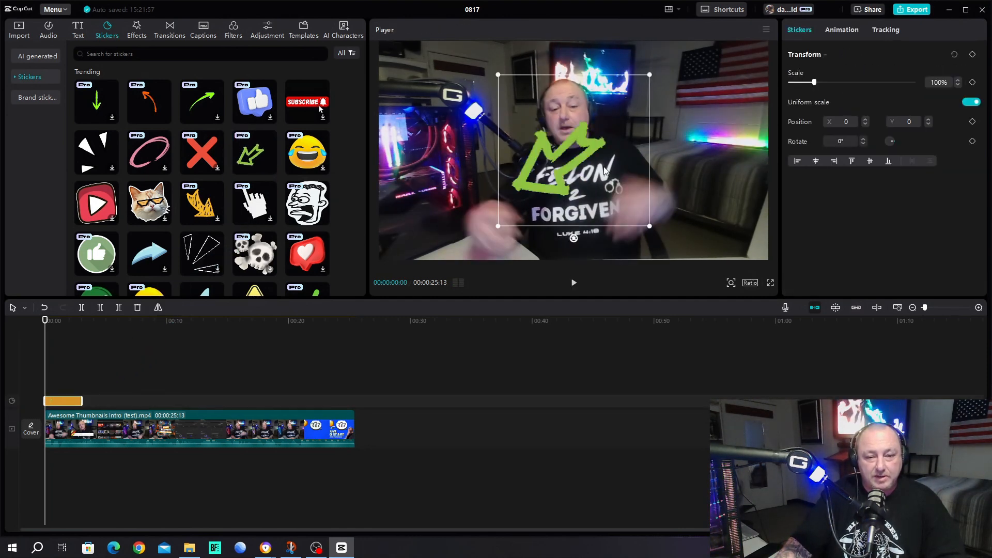
# Step: Scale the arrow sticker to 65% and place it at X 1143, Y -323, pointing at the comment box
pyautogui.moveTo(44, 337)
pyautogui.mouseDown()
pyautogui.moveTo(65, 336)
pyautogui.moveTo(53, 336)
pyautogui.mouseUp()
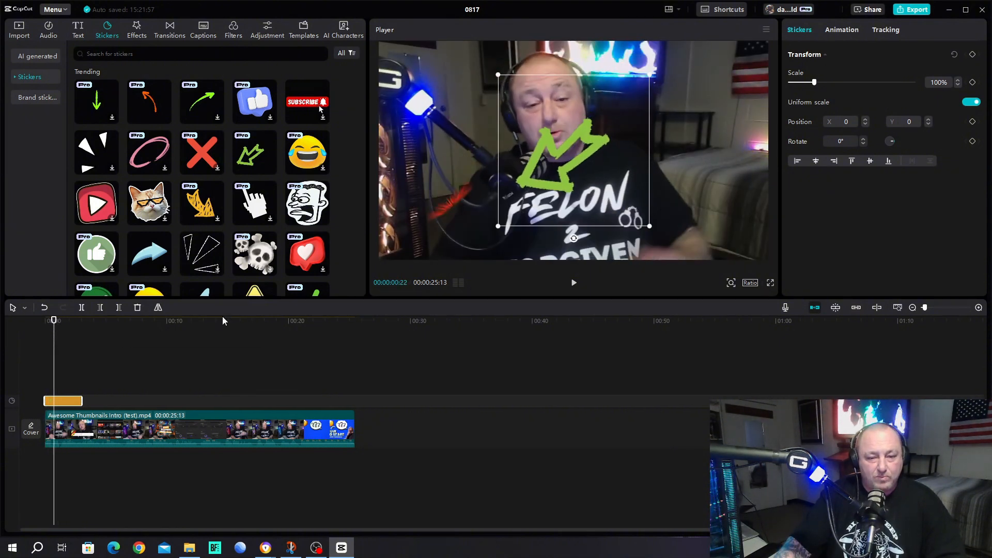
pyautogui.click(573, 284)
pyautogui.click(573, 284)
pyautogui.moveTo(598, 145); pyautogui.dragTo(701, 173)
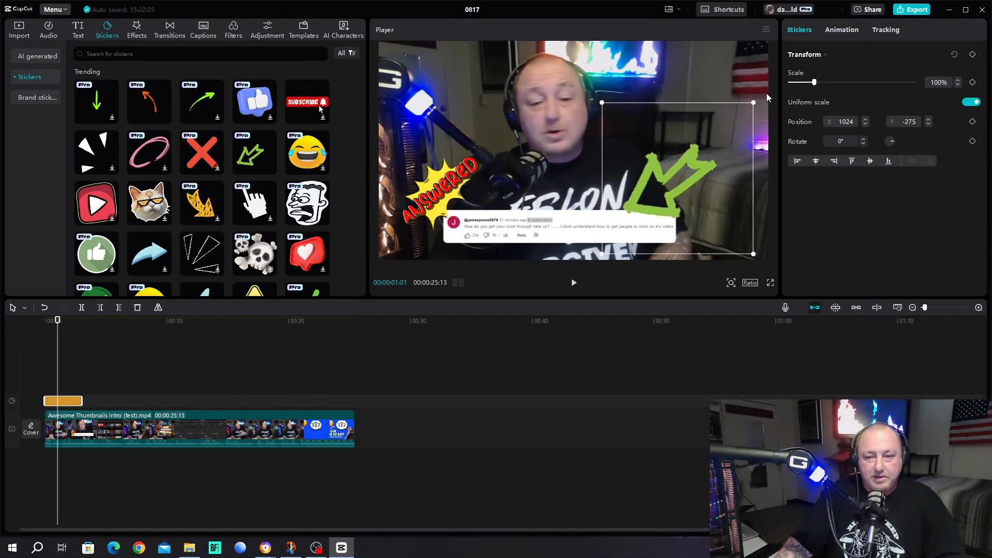
pyautogui.moveTo(754, 103); pyautogui.dragTo(728, 129)
pyautogui.moveTo(653, 170); pyautogui.dragTo(665, 174)
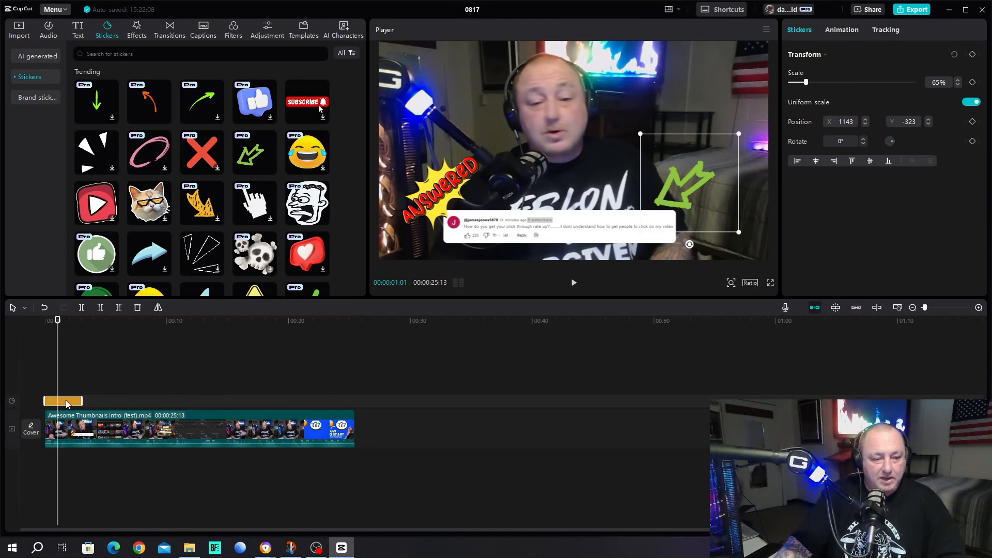
# Step: Shift the arrow sticker clip to start at 00:00:01:01, where the comment box appears, and play that section
pyautogui.moveTo(68, 403); pyautogui.dragTo(79, 402)
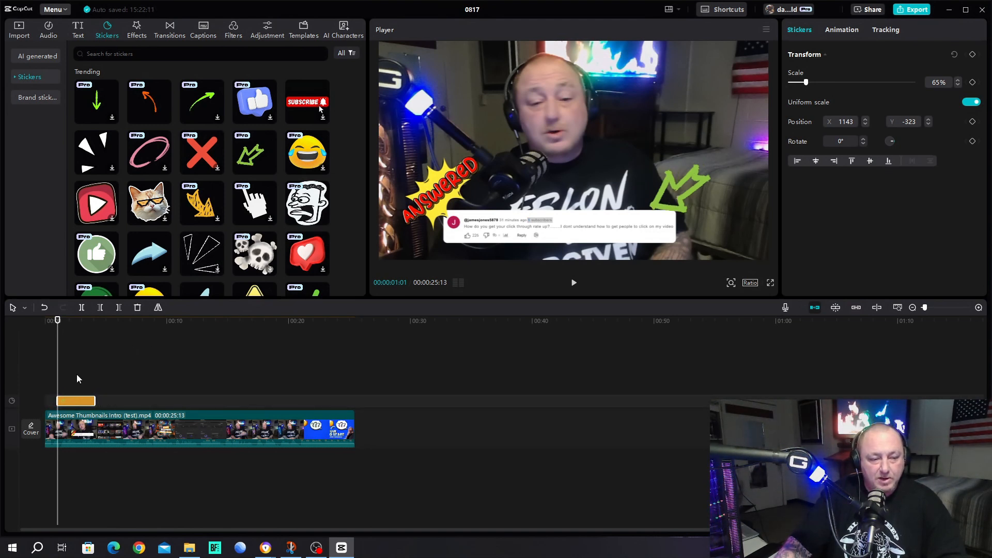
pyautogui.moveTo(58, 341); pyautogui.dragTo(53, 341)
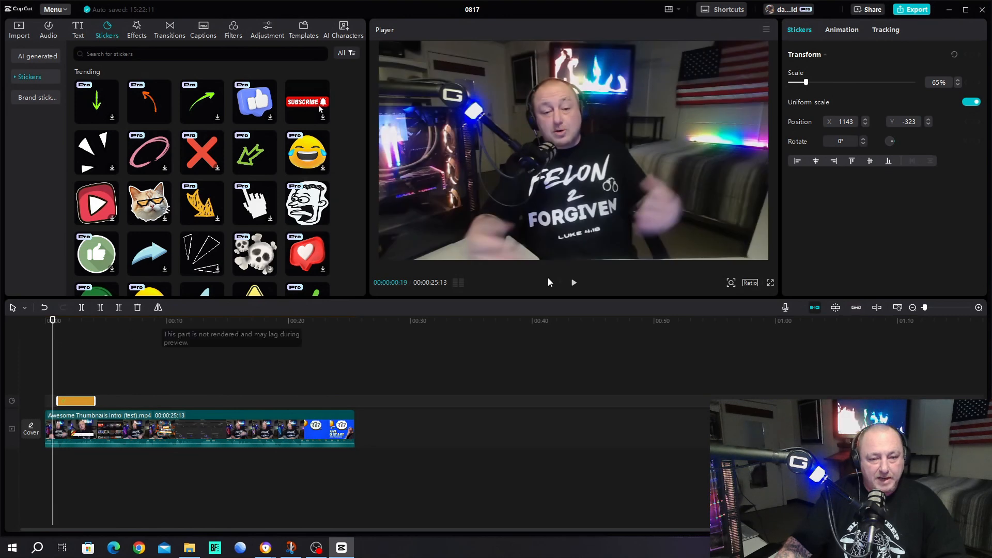
pyautogui.click(575, 284)
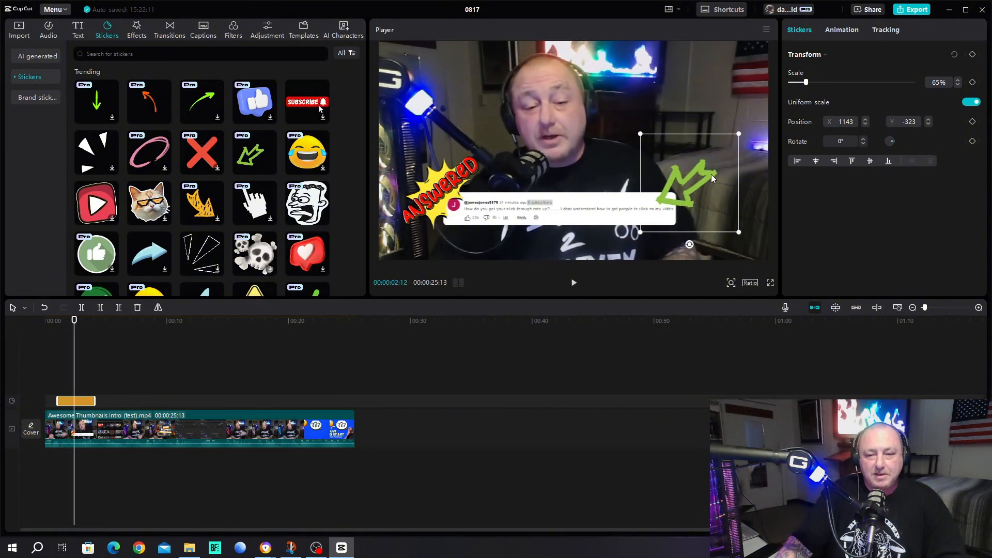
# Step: Delete the arrow sticker clip from the timeline
pyautogui.rightClick(81, 399)
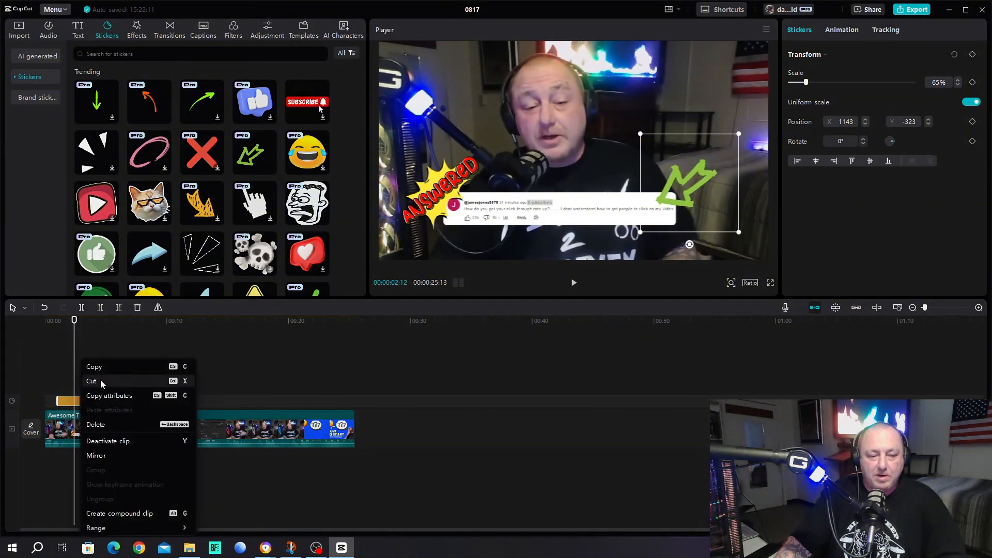
pyautogui.click(98, 425)
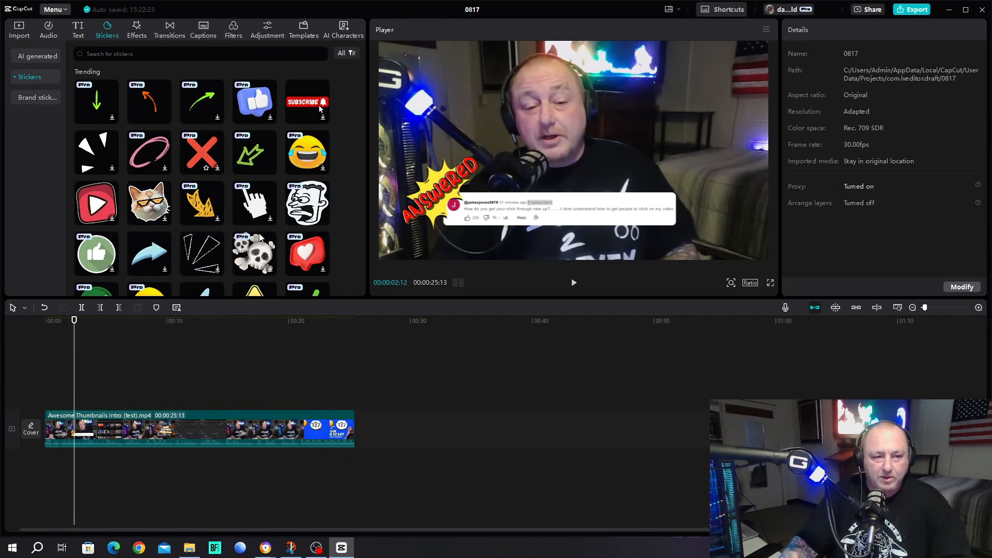
# Step: Examine the AI sticker generator, the Trending stickers and the list of sticker categories
pyautogui.click(37, 77)
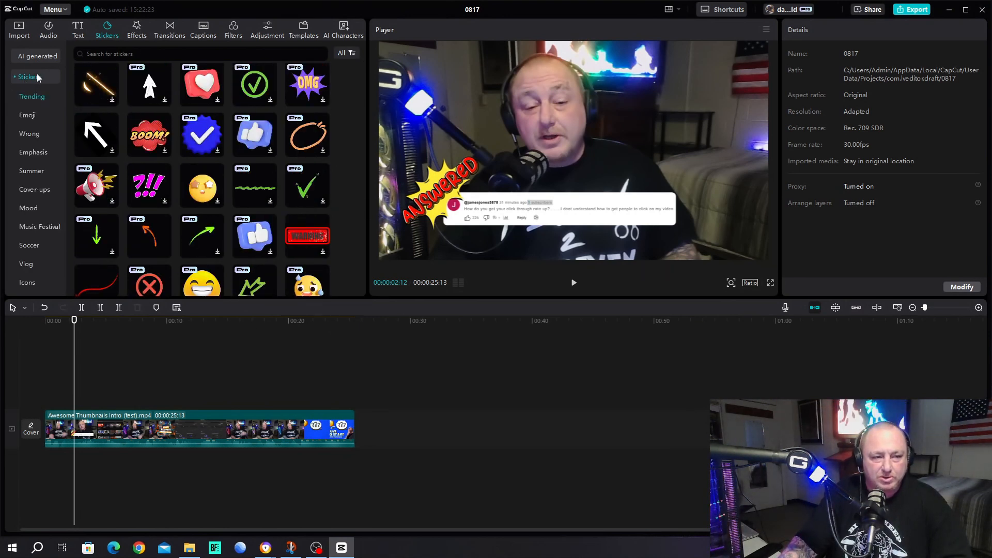
pyautogui.click(44, 57)
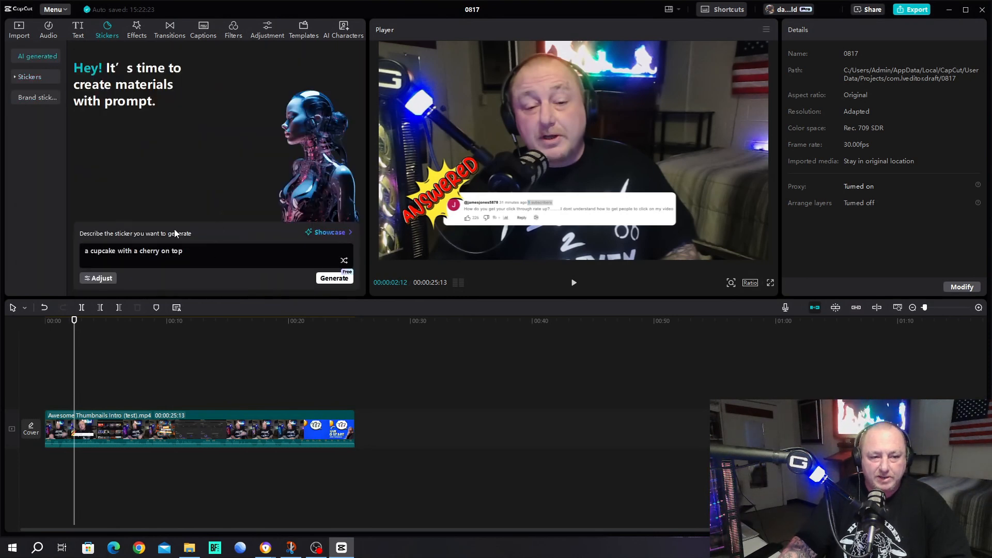
pyautogui.click(45, 76)
pyautogui.scroll(-10, 230, 159)
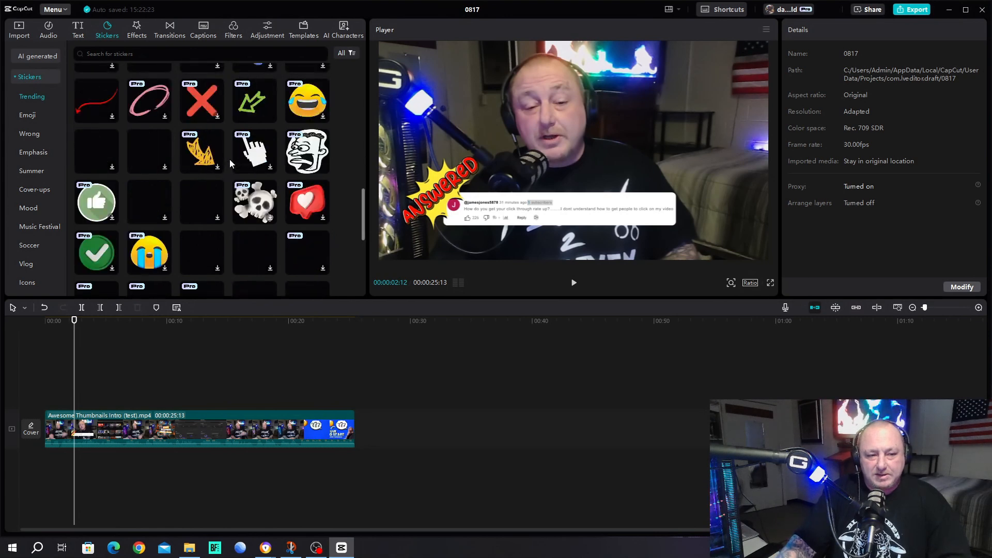
pyautogui.scroll(-10, 29, 163)
pyautogui.scroll(8, 29, 168)
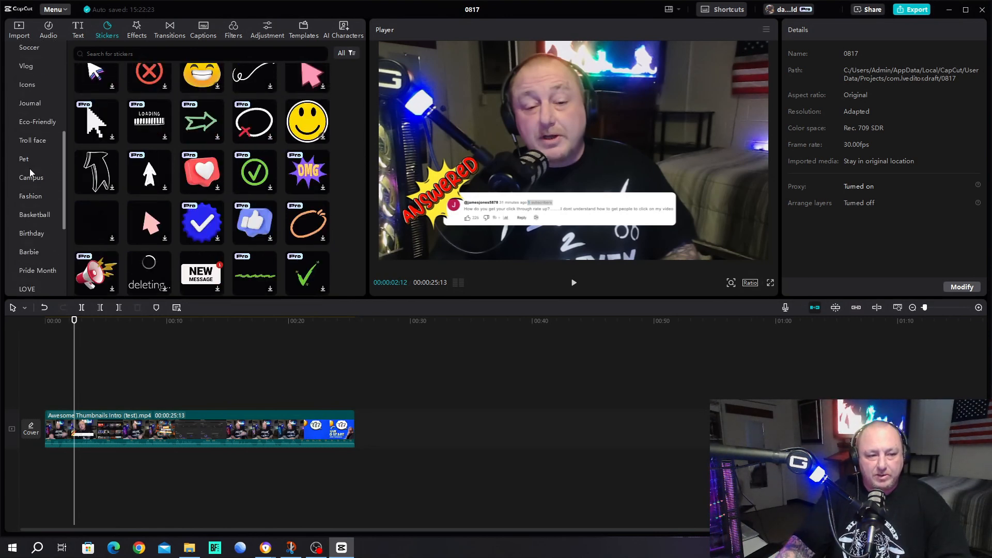
pyautogui.scroll(2, 30, 168)
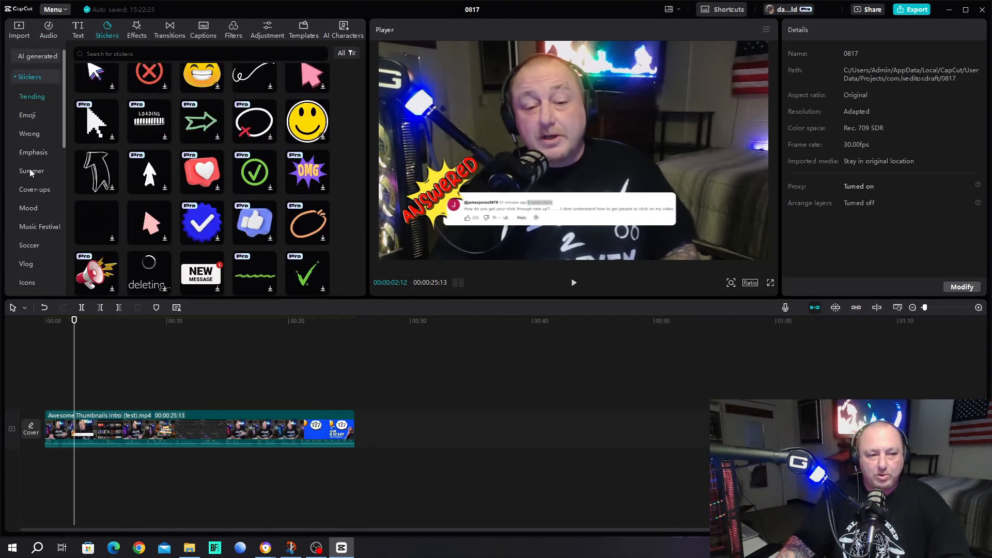
# Step: Try the Trending video effect Flash as a separate clip above the comment-box section, play it, and delete it
pyautogui.click(137, 35)
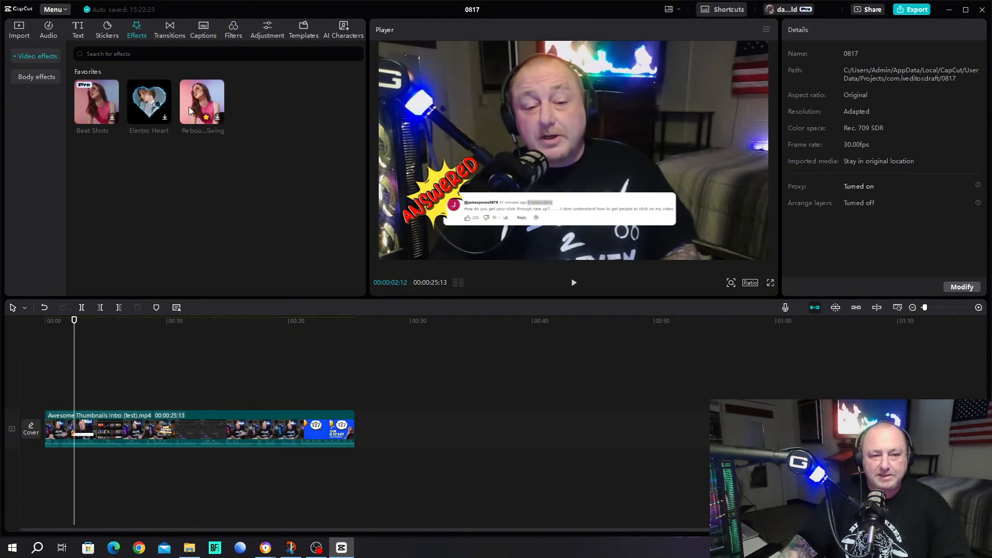
pyautogui.click(41, 56)
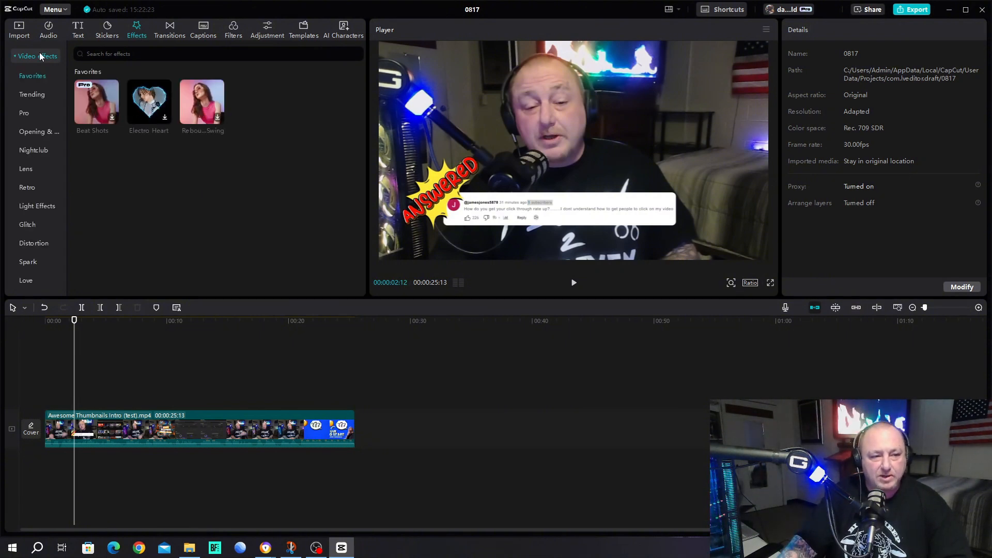
pyautogui.click(26, 95)
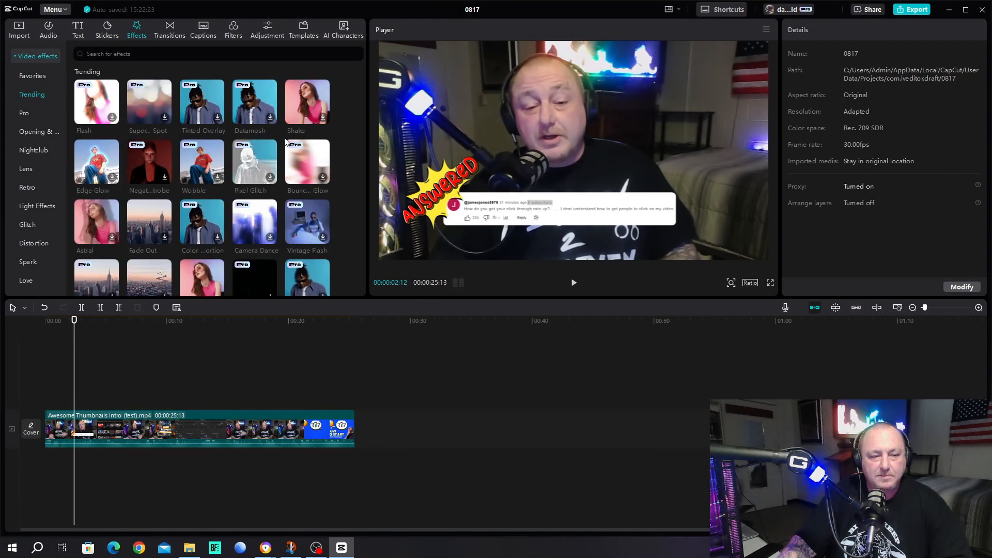
pyautogui.moveTo(97, 110); pyautogui.dragTo(63, 396)
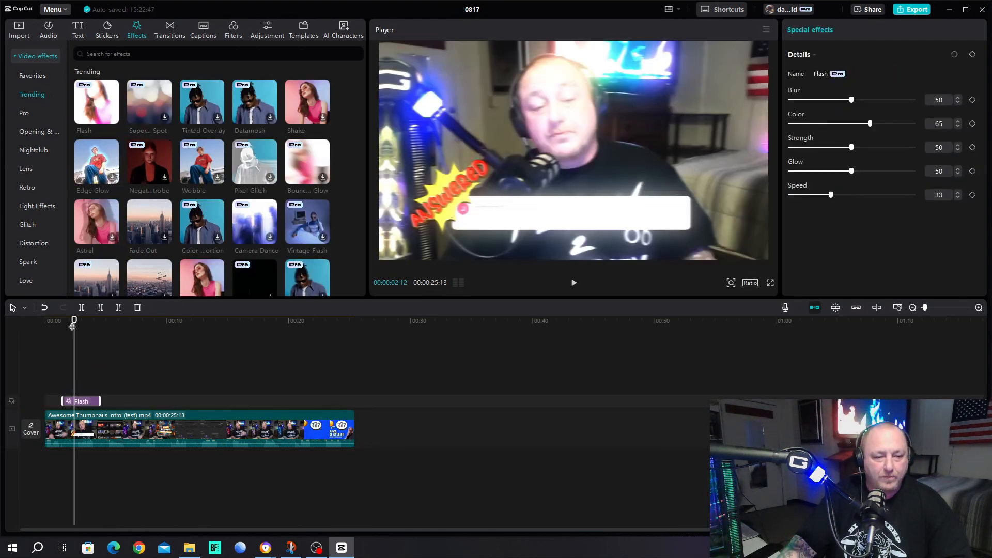
pyautogui.click(573, 285)
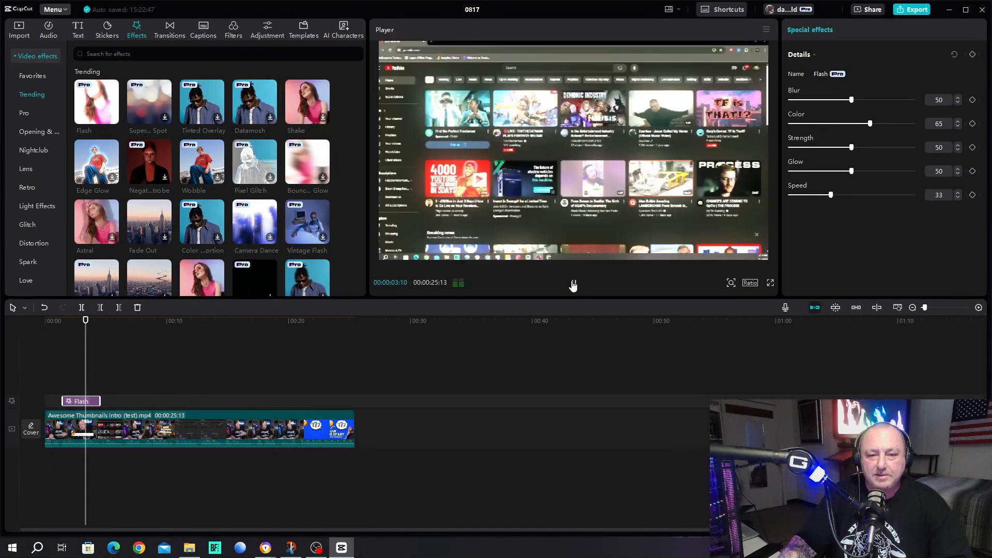
pyautogui.click(573, 286)
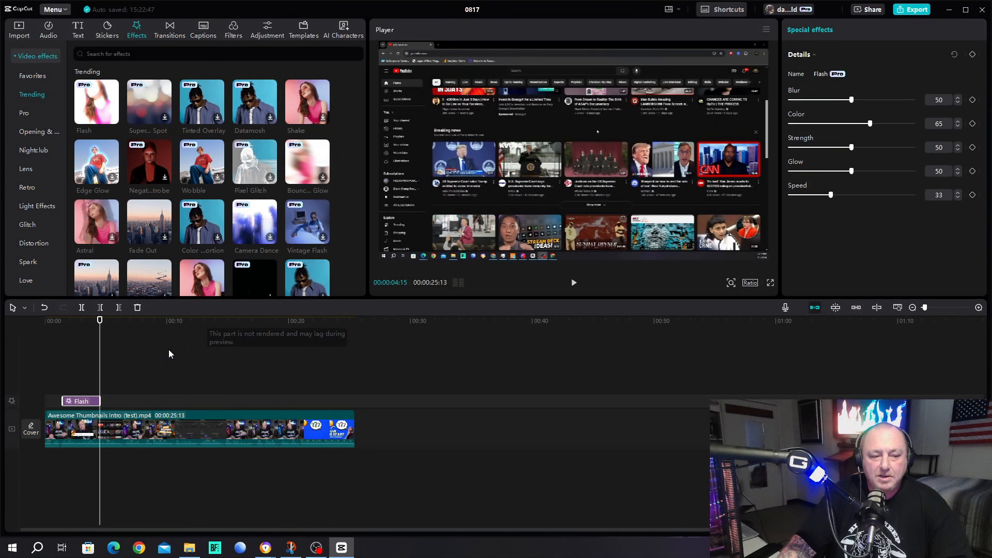
pyautogui.rightClick(96, 402)
pyautogui.click(109, 366)
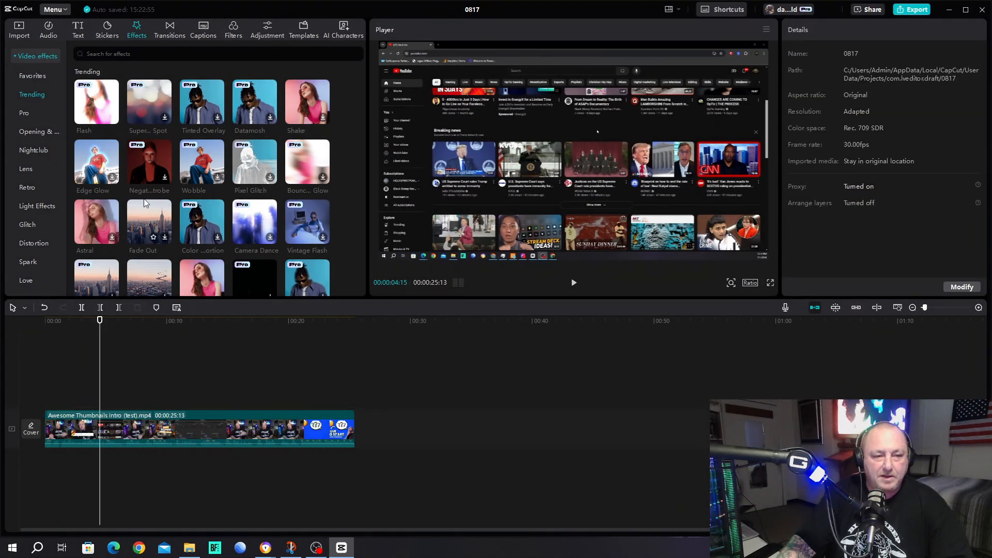
# Step: Apply the Flash effect directly to the whole video clip, play it from the start, and remove the effect
pyautogui.moveTo(105, 107); pyautogui.dragTo(69, 427)
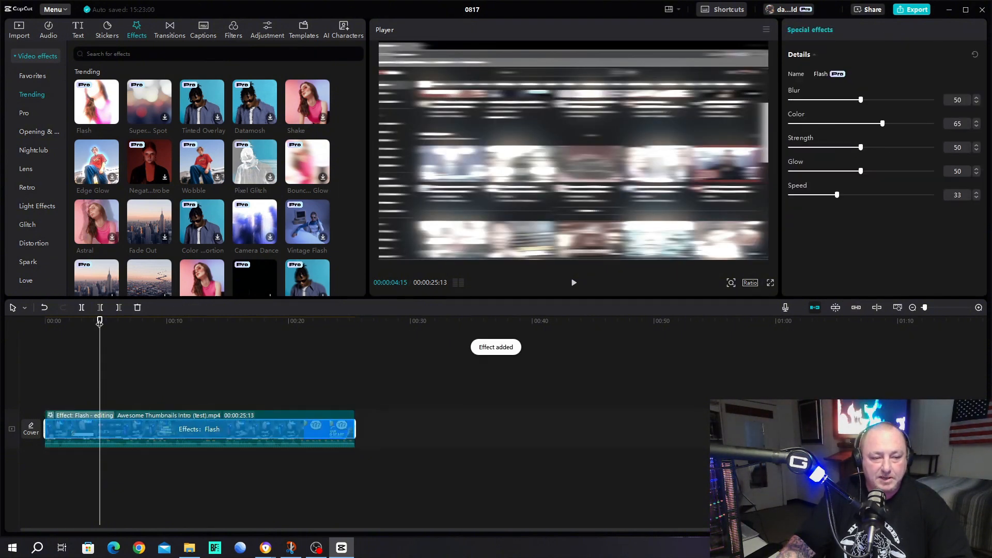
pyautogui.moveTo(99, 321); pyautogui.dragTo(36, 331)
pyautogui.click(574, 283)
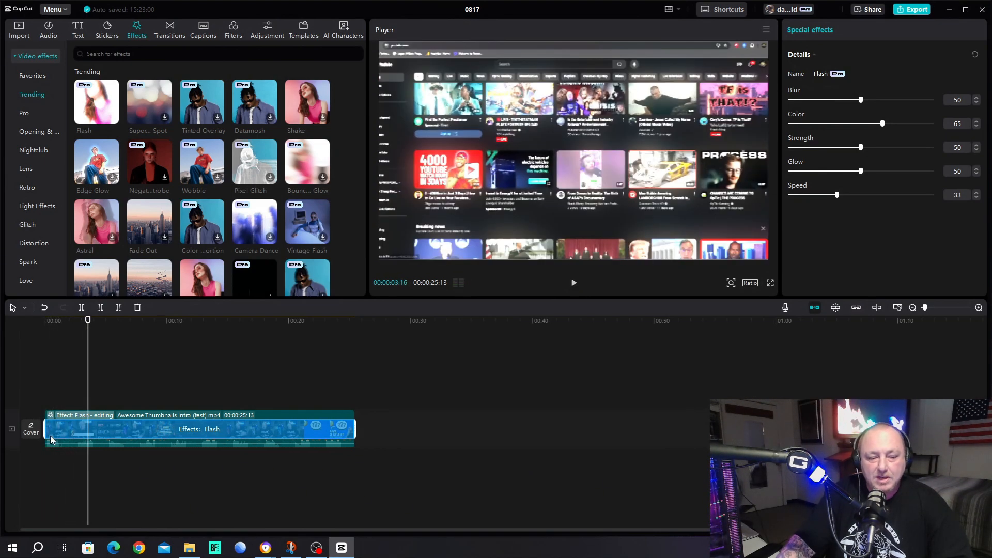
pyautogui.press('Delete')
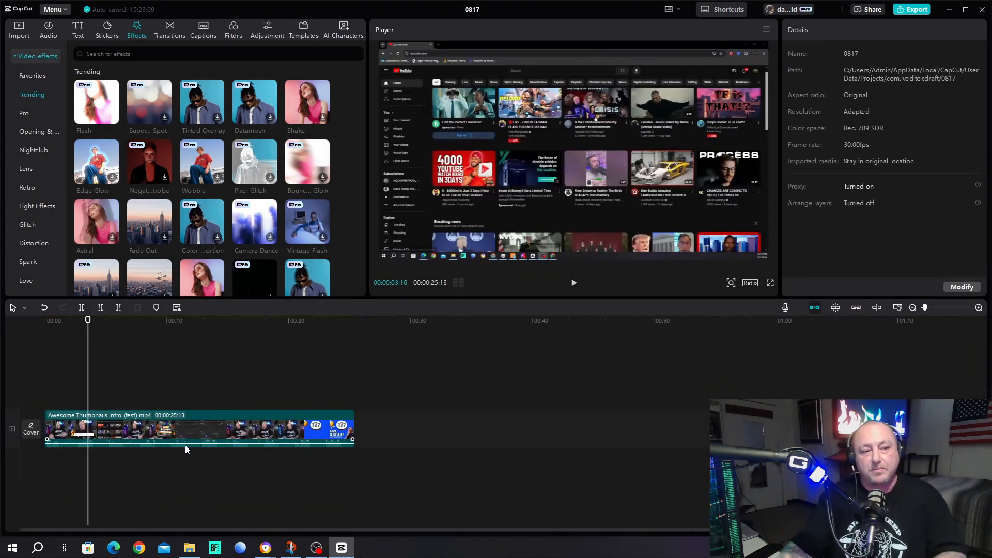
# Step: Bring up the transitions library and split the video clip at 00:00:14:10
pyautogui.click(170, 27)
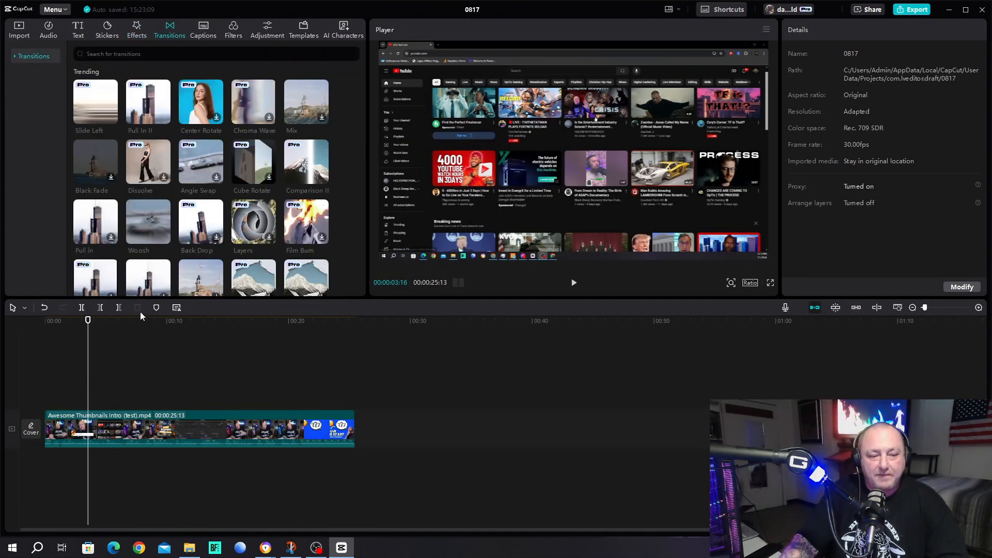
pyautogui.moveTo(89, 328); pyautogui.dragTo(224, 324)
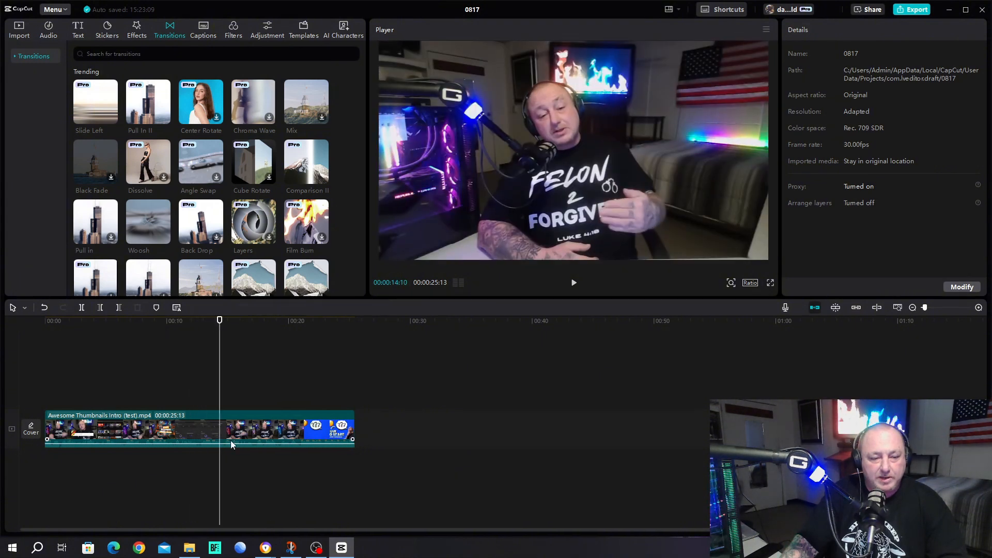
pyautogui.click(238, 428)
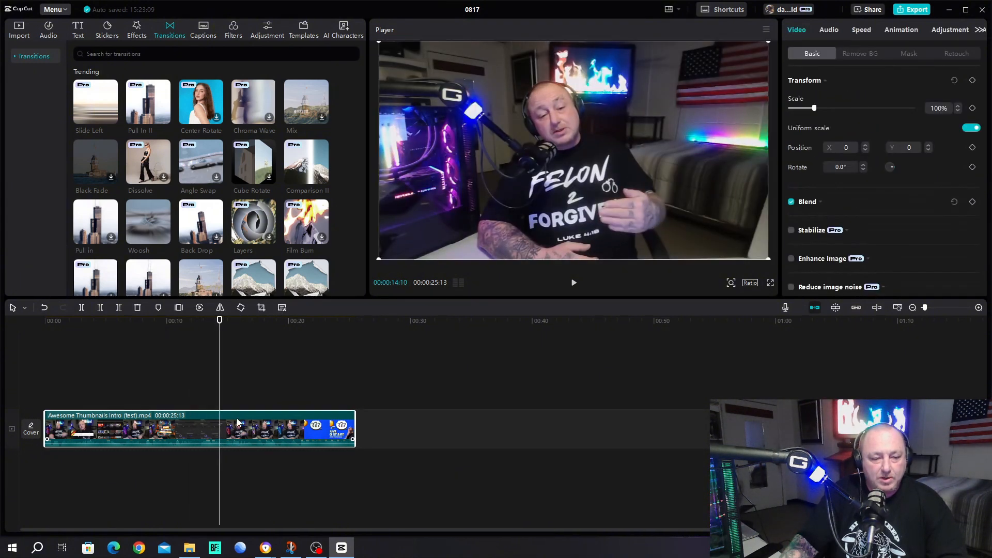
pyautogui.click(82, 308)
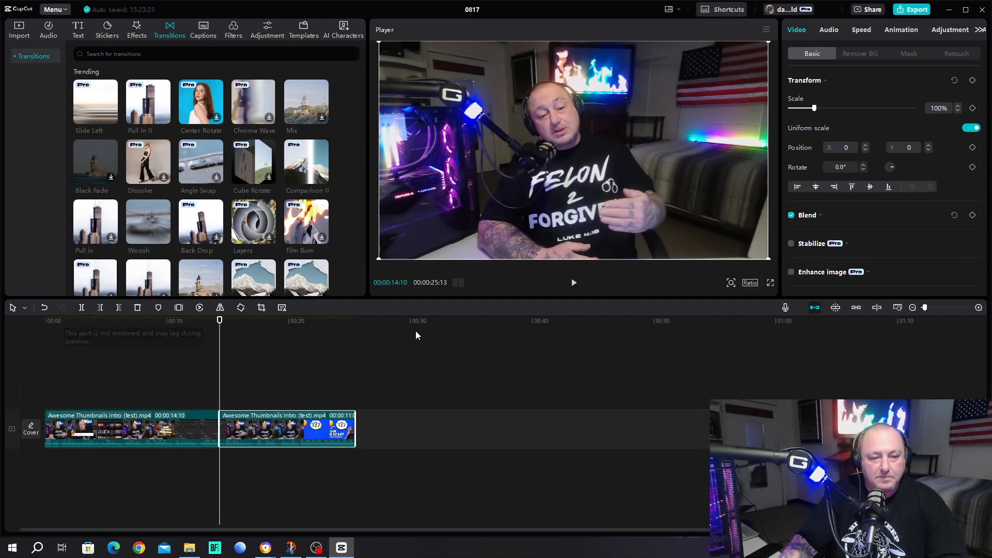
# Step: Add the Chroma Wave transition at the cut between the two clips and play across it
pyautogui.moveTo(250, 103)
pyautogui.mouseDown()
pyautogui.moveTo(269, 195)
pyautogui.moveTo(220, 427)
pyautogui.mouseUp()
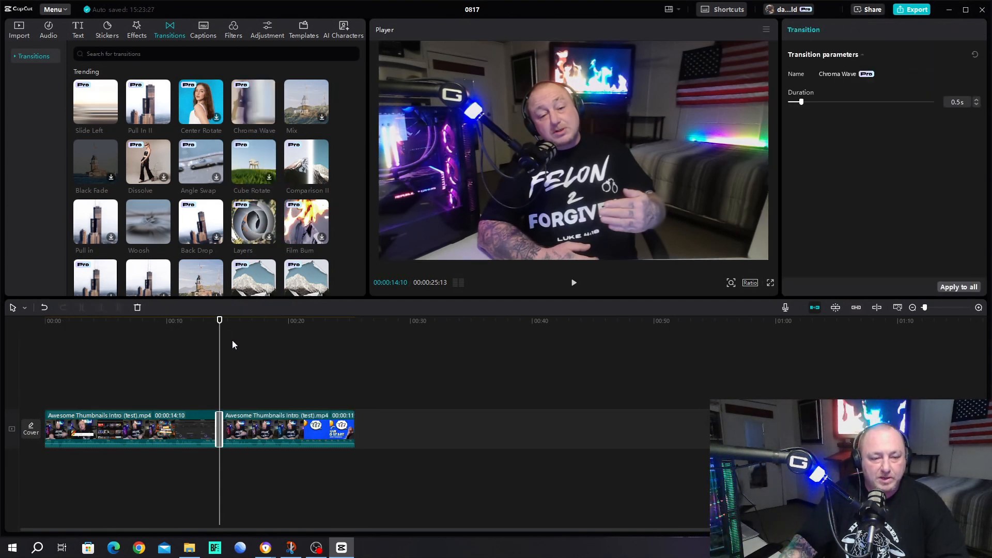
pyautogui.moveTo(219, 327); pyautogui.dragTo(211, 326)
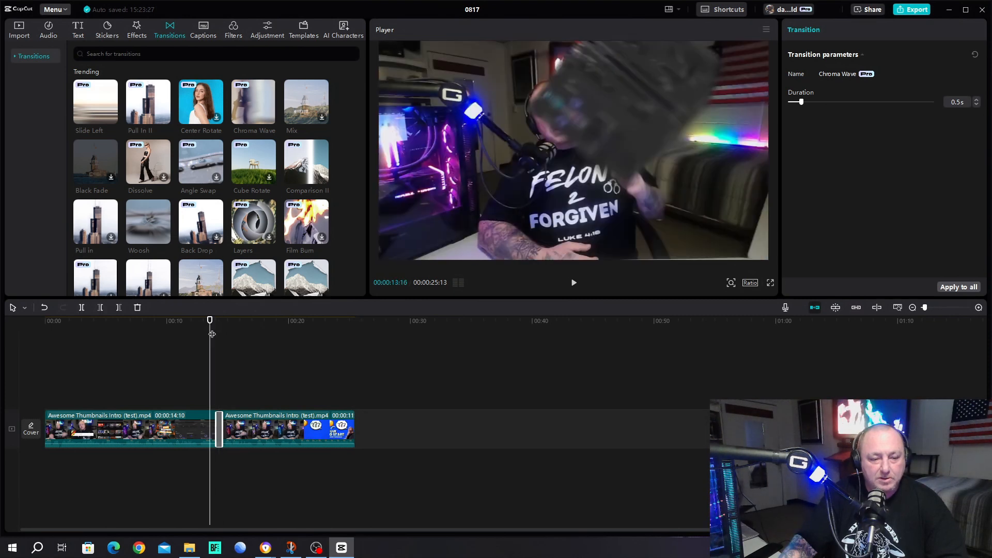
pyautogui.click(573, 282)
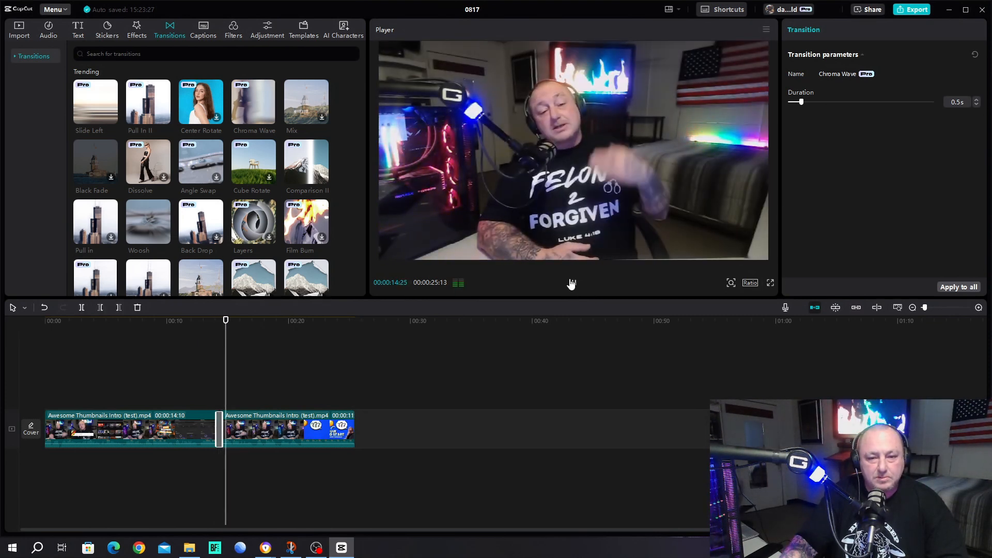
pyautogui.click(571, 283)
# Step: Undo the Chroma Wave transition and the clip split
pyautogui.rightClick(219, 425)
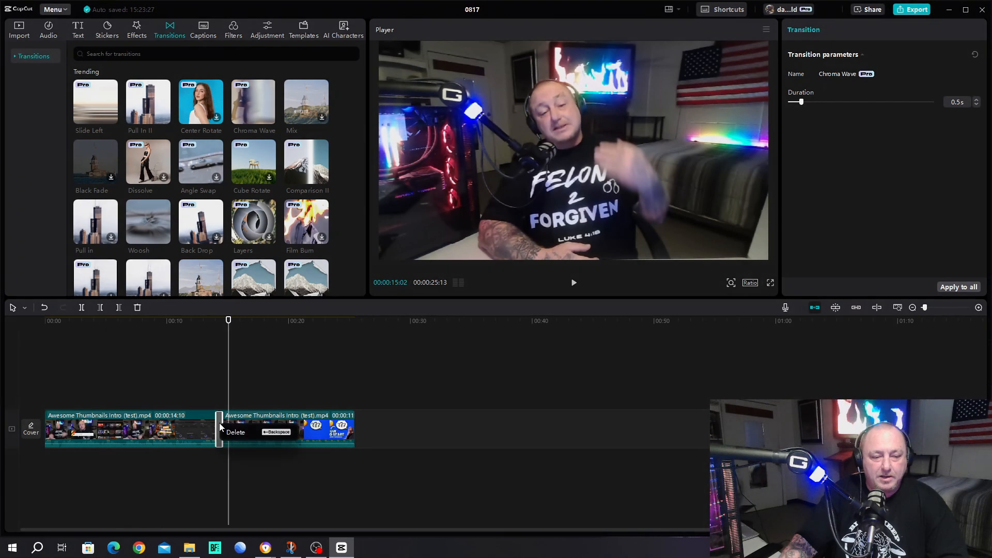
pyautogui.click(45, 307)
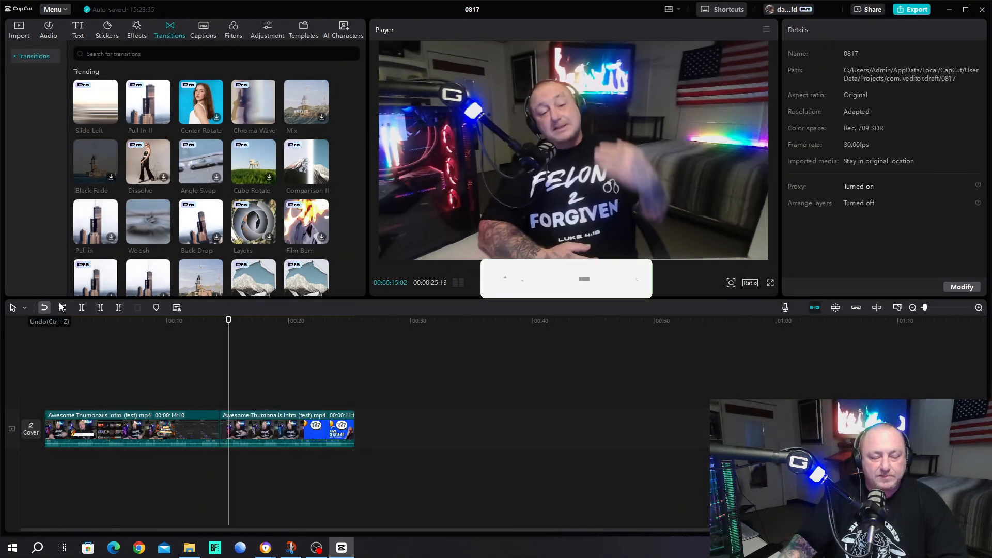
pyautogui.click(48, 309)
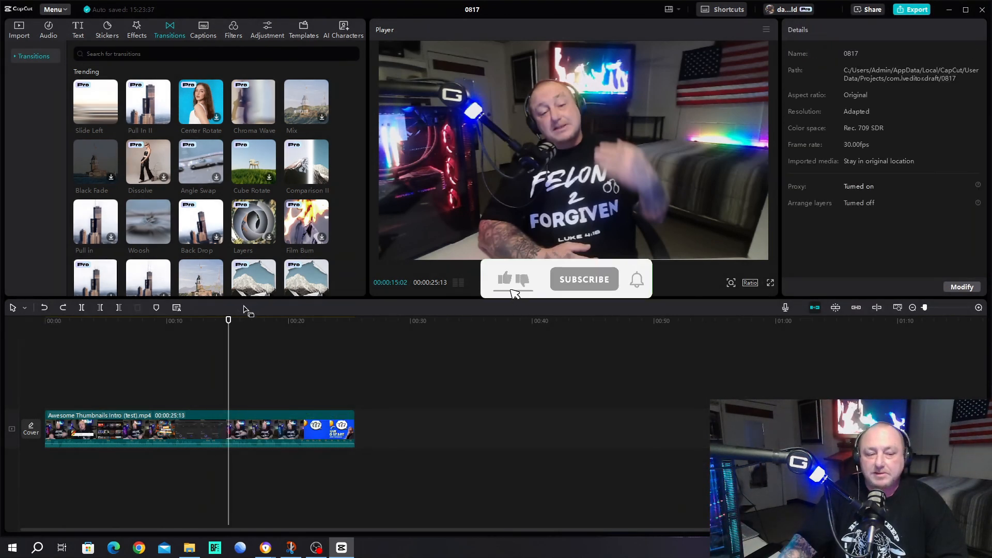
# Step: Apply the Vivid 2 filter to the whole video clip and play it from the start
pyautogui.click(204, 30)
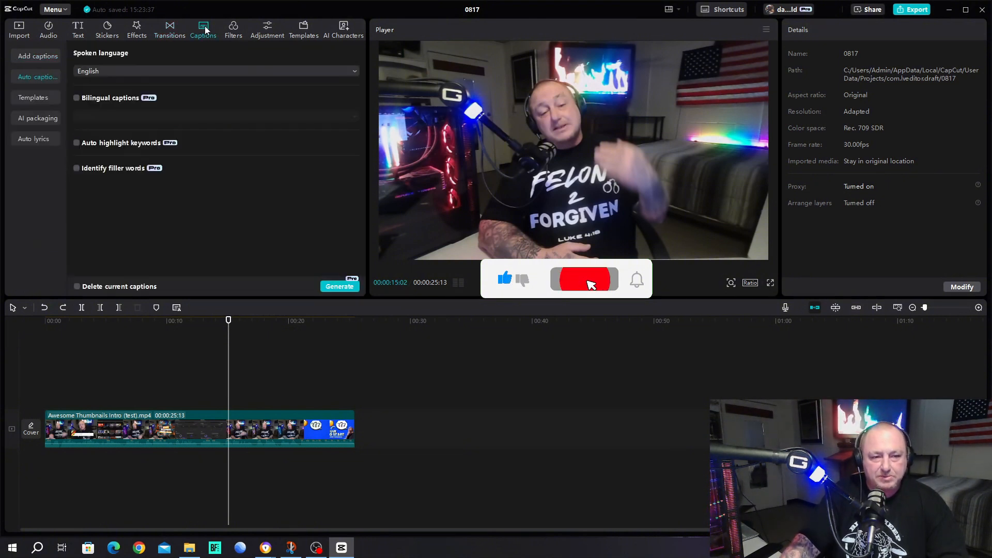
pyautogui.click(234, 29)
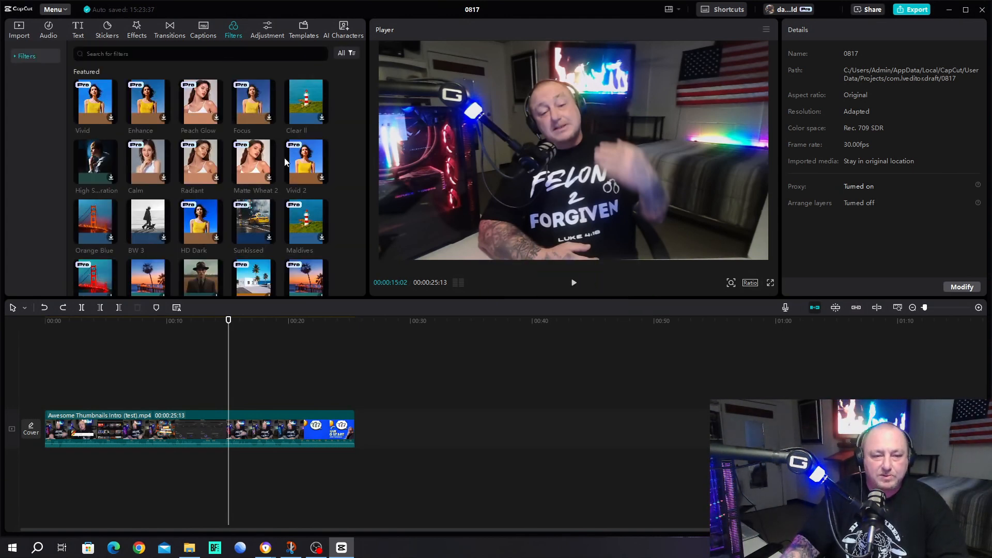
pyautogui.click(305, 171)
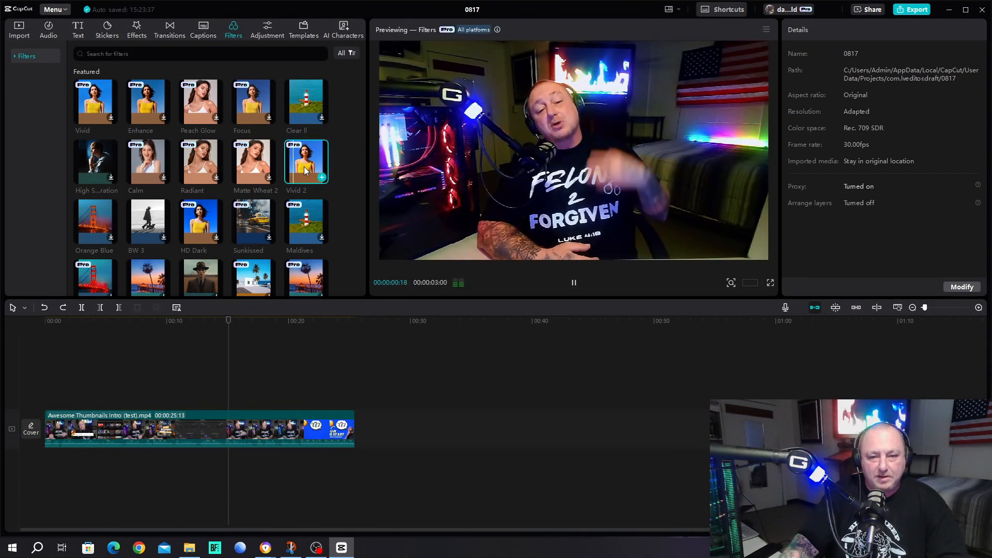
pyautogui.moveTo(305, 171); pyautogui.dragTo(191, 420)
pyautogui.moveTo(228, 320); pyautogui.dragTo(45, 345)
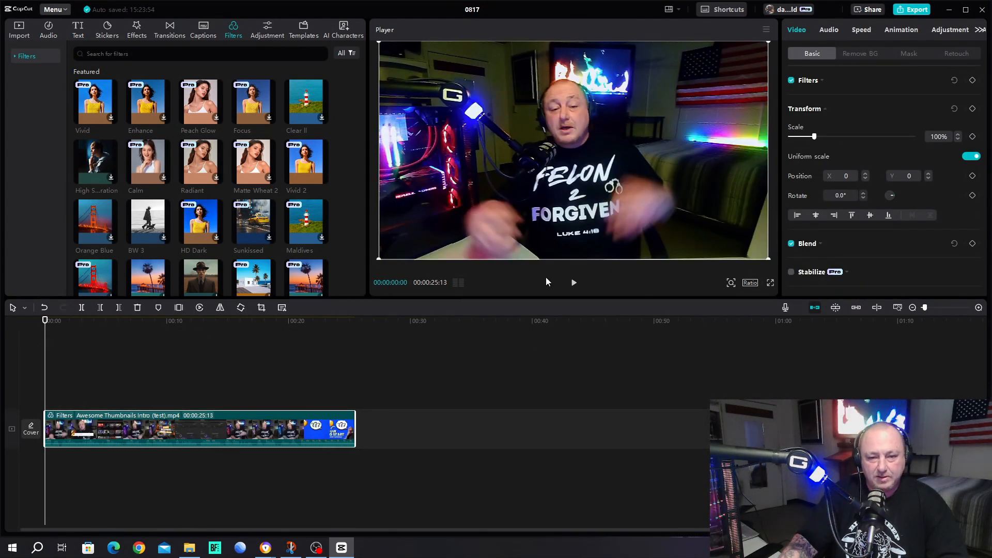
pyautogui.click(573, 282)
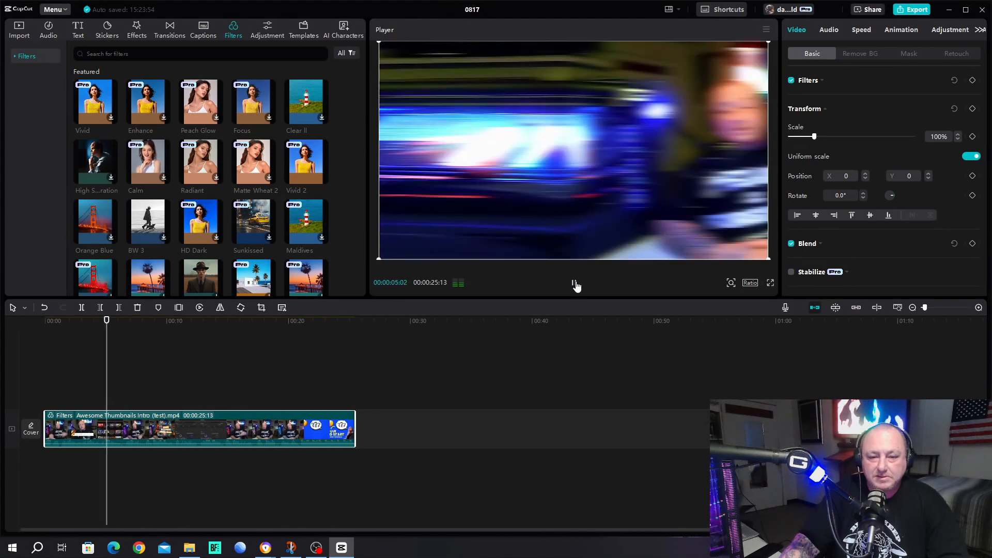
pyautogui.click(574, 283)
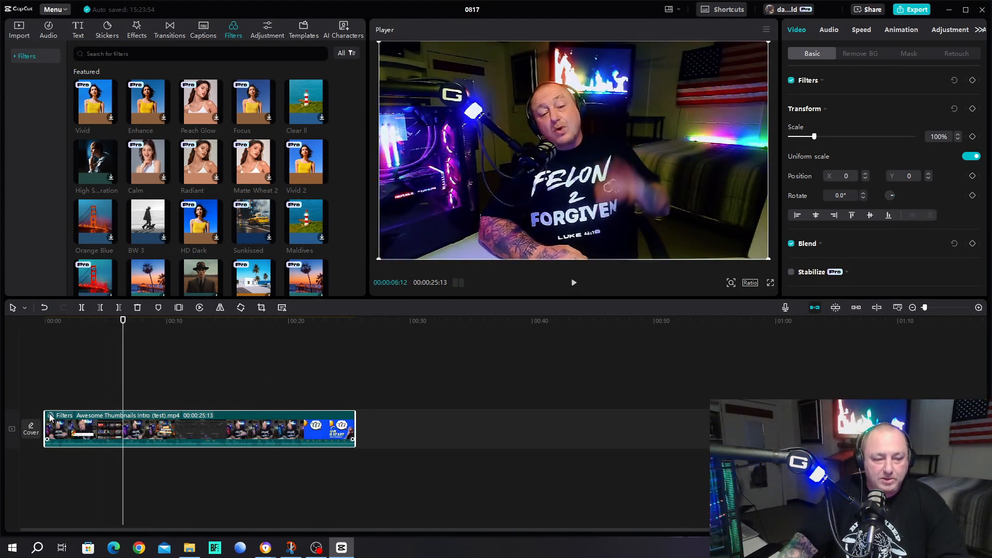
# Step: Turn off the filter in the selected video clip's basic settings
pyautogui.click(122, 416)
pyautogui.click(76, 422)
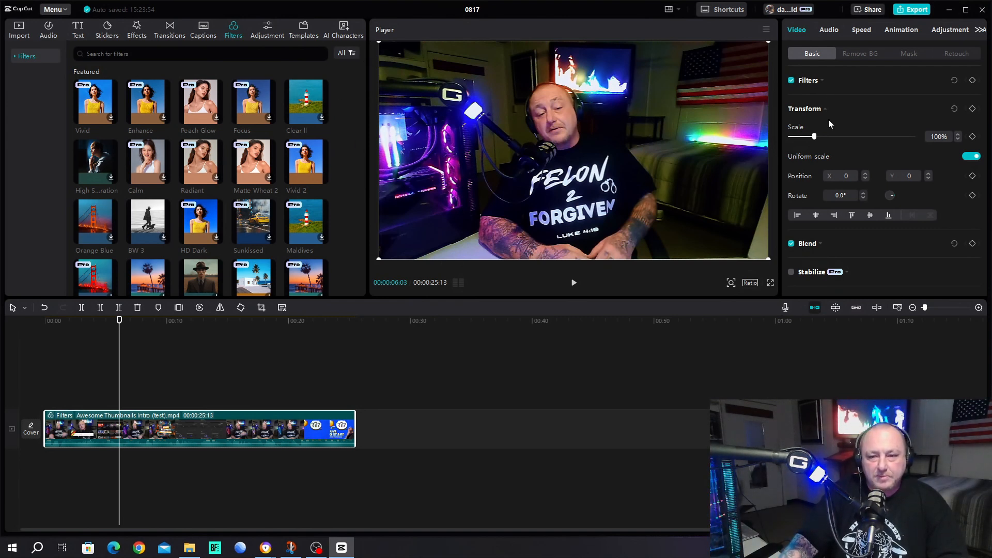
pyautogui.click(793, 82)
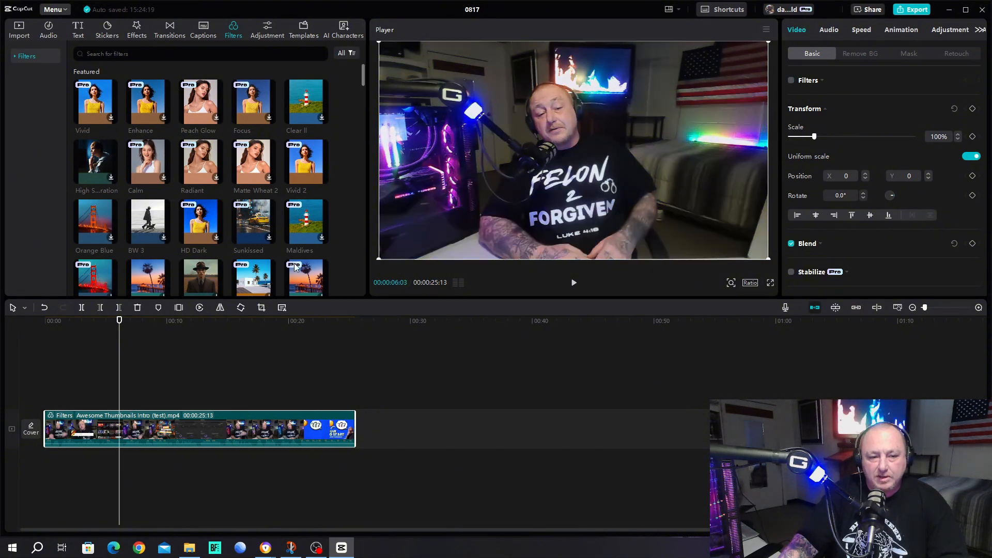
# Step: Play the unfiltered clip briefly from its start and again from about 14 seconds
pyautogui.moveTo(120, 328); pyautogui.dragTo(26, 343)
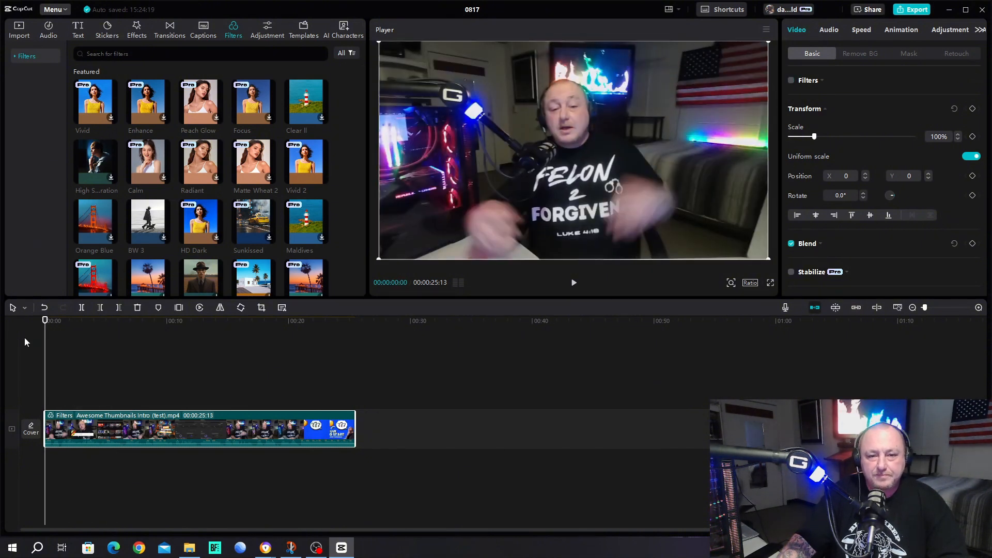
pyautogui.click(576, 285)
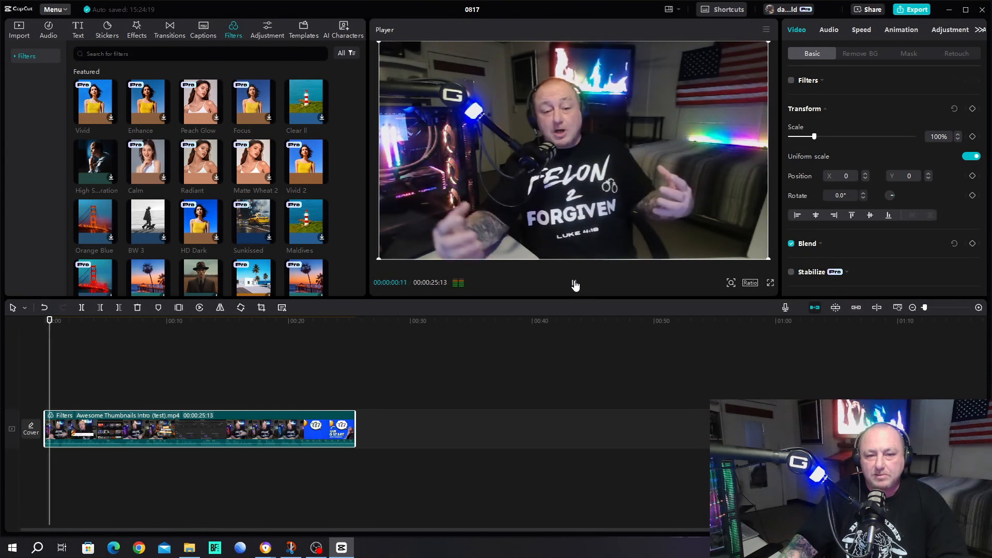
pyautogui.click(573, 284)
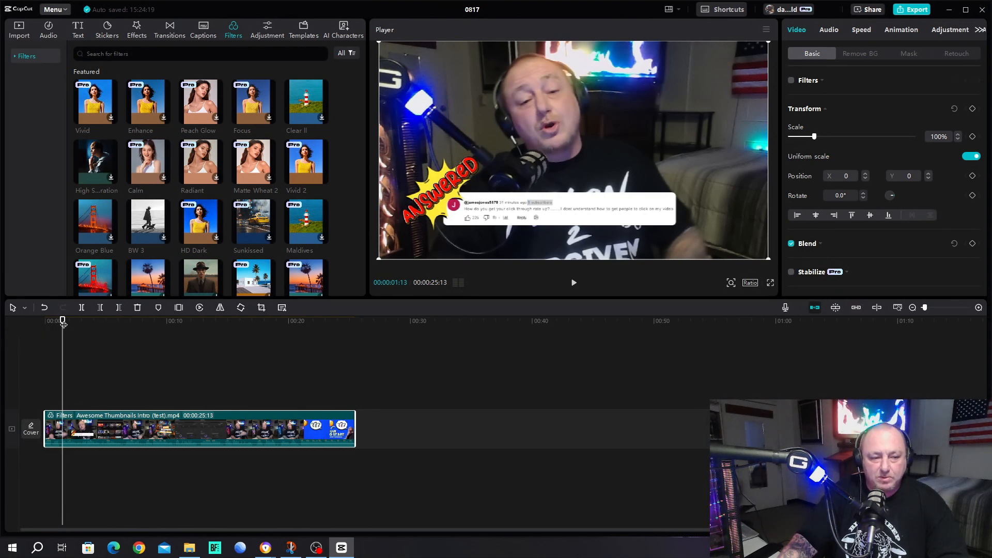
pyautogui.click(119, 330)
pyautogui.moveTo(141, 332); pyautogui.dragTo(219, 335)
pyautogui.click(574, 283)
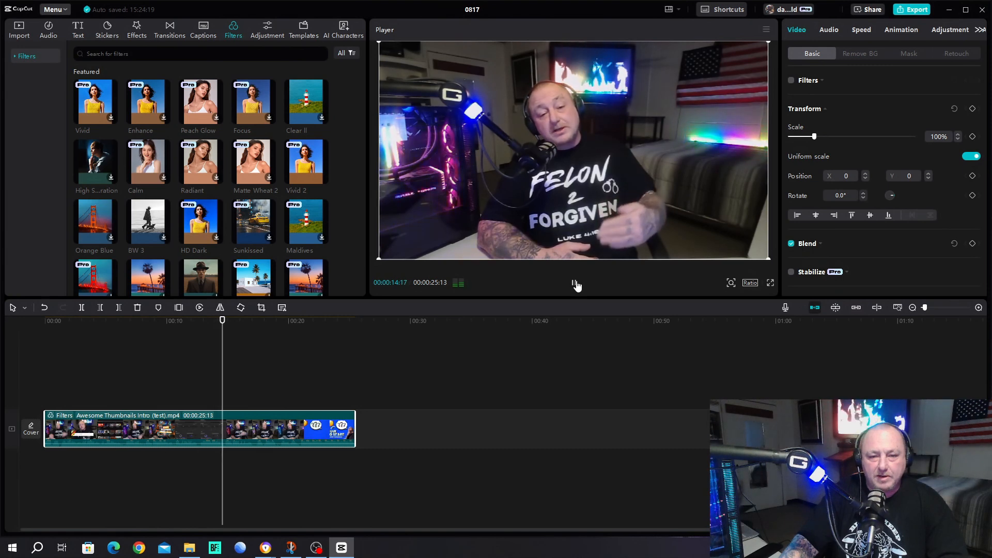
pyautogui.click(574, 283)
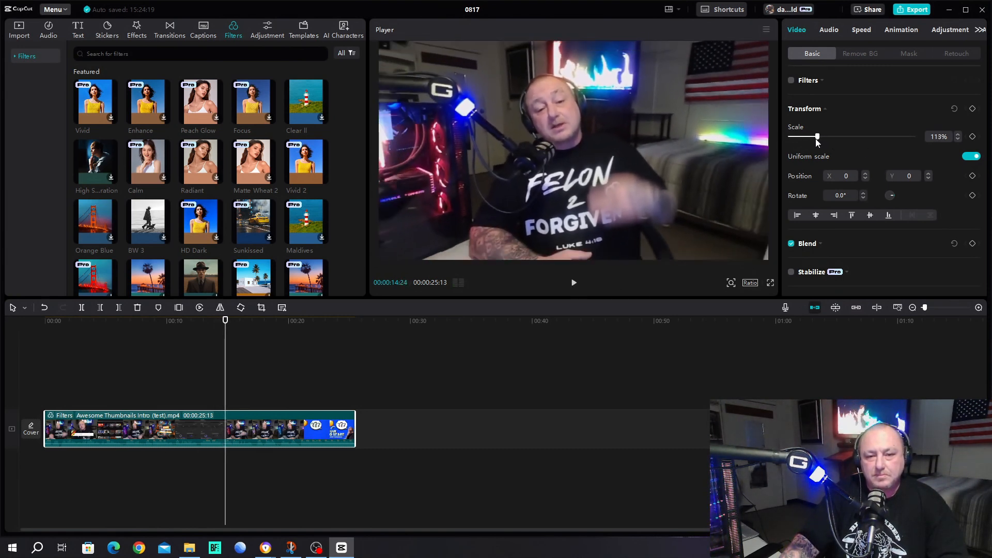
# Step: Set the selected video clip's scale to 102%
pyautogui.moveTo(815, 139); pyautogui.dragTo(816, 139)
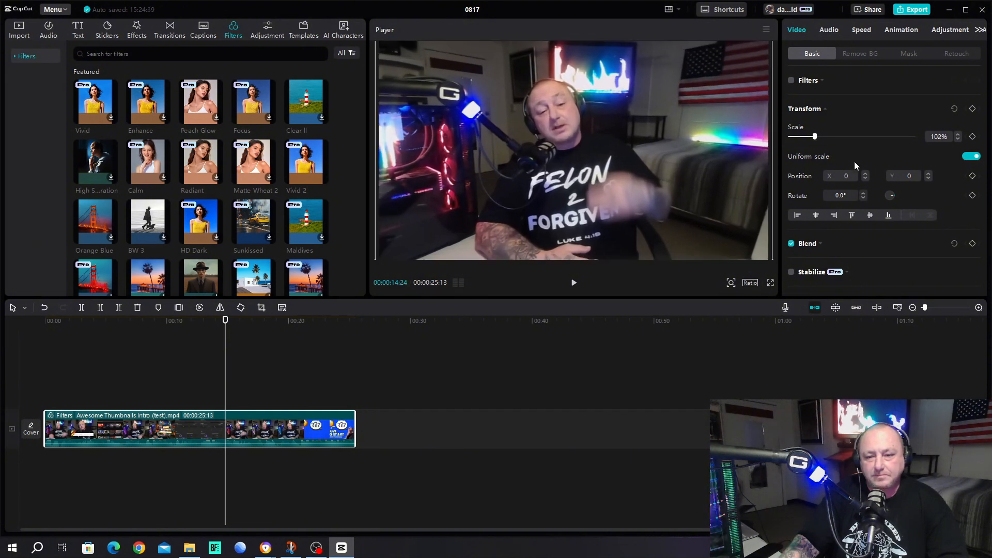
pyautogui.scroll(-1, 854, 165)
pyautogui.scroll(1, 867, 94)
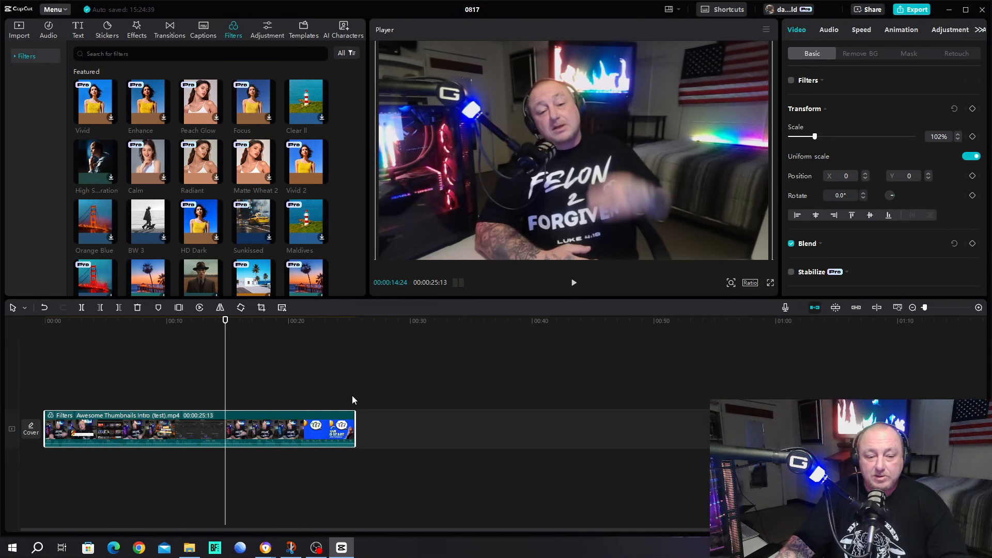
# Step: Turn on Reduce image noise for the clip at the Strong level and play a short stretch of it
pyautogui.scroll(-1, 841, 220)
pyautogui.scroll(-8, 843, 217)
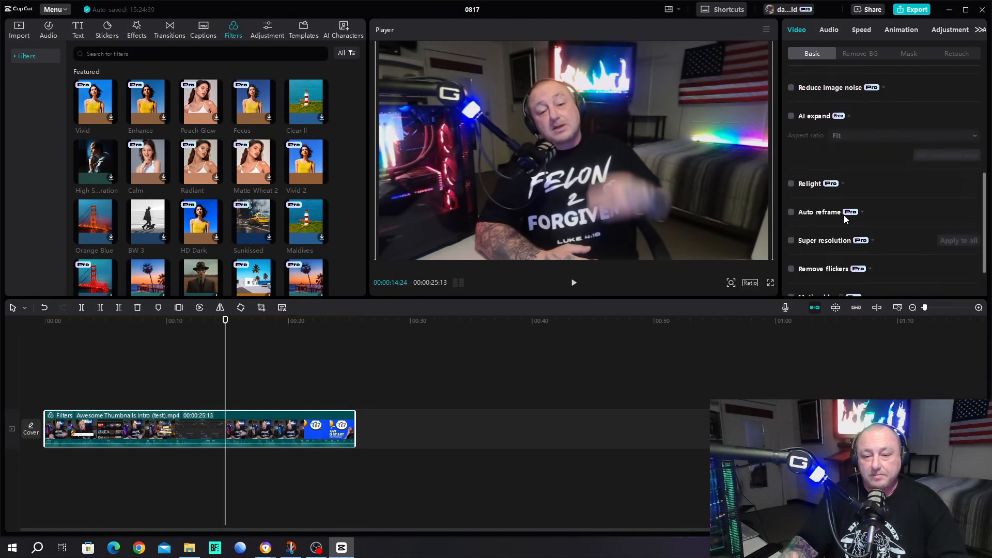
pyautogui.scroll(3, 845, 203)
pyautogui.scroll(2, 845, 207)
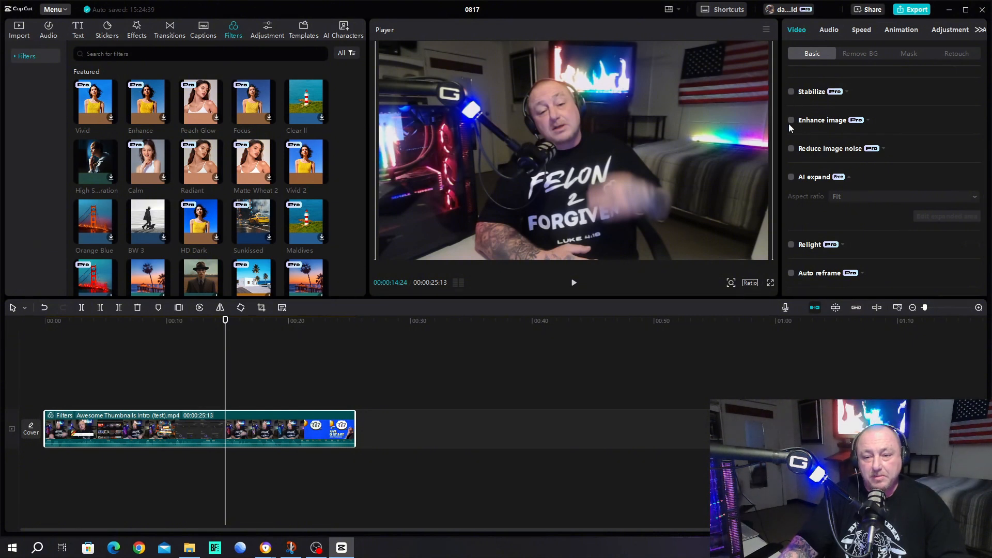
pyautogui.scroll(2, 794, 155)
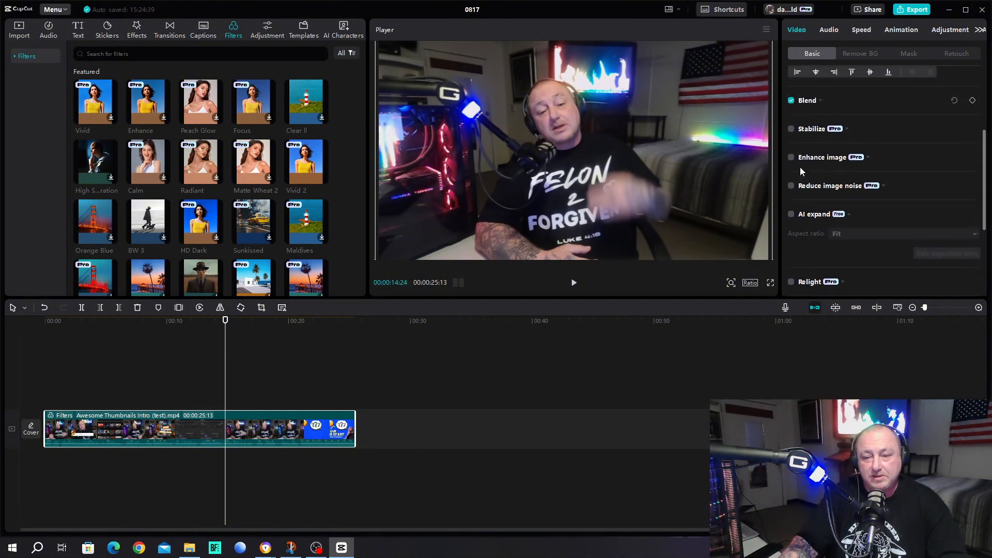
pyautogui.click(791, 185)
pyautogui.click(864, 205)
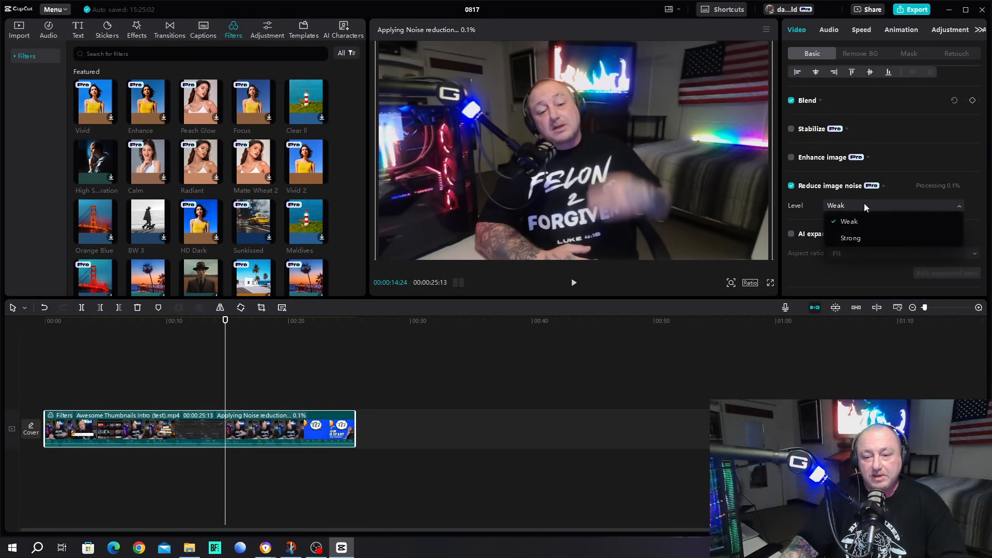
pyautogui.click(851, 235)
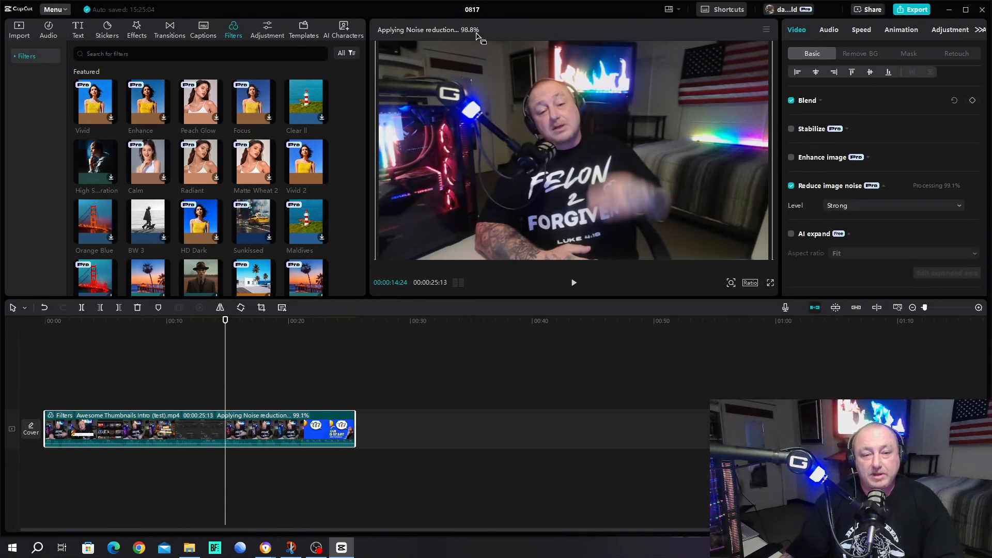
pyautogui.click(575, 285)
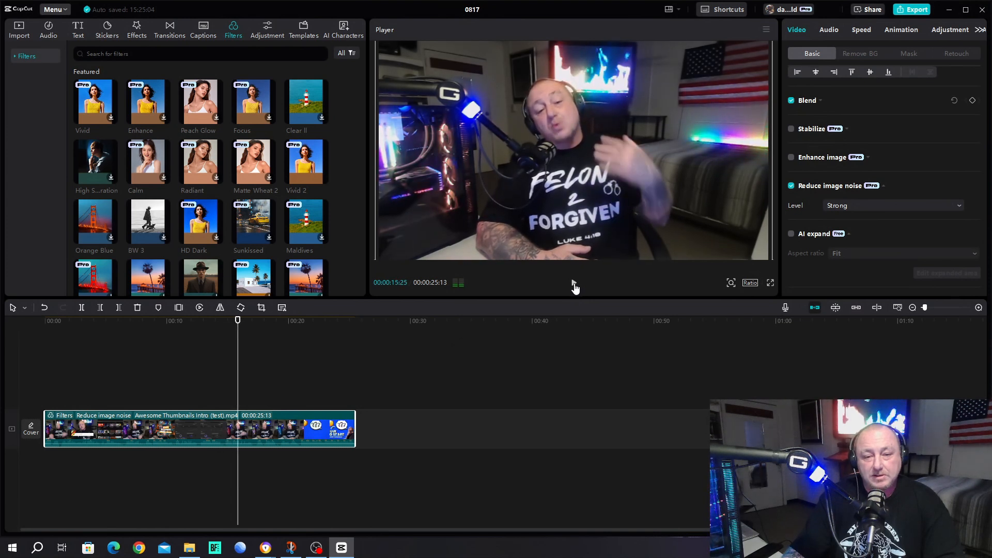
pyautogui.click(574, 285)
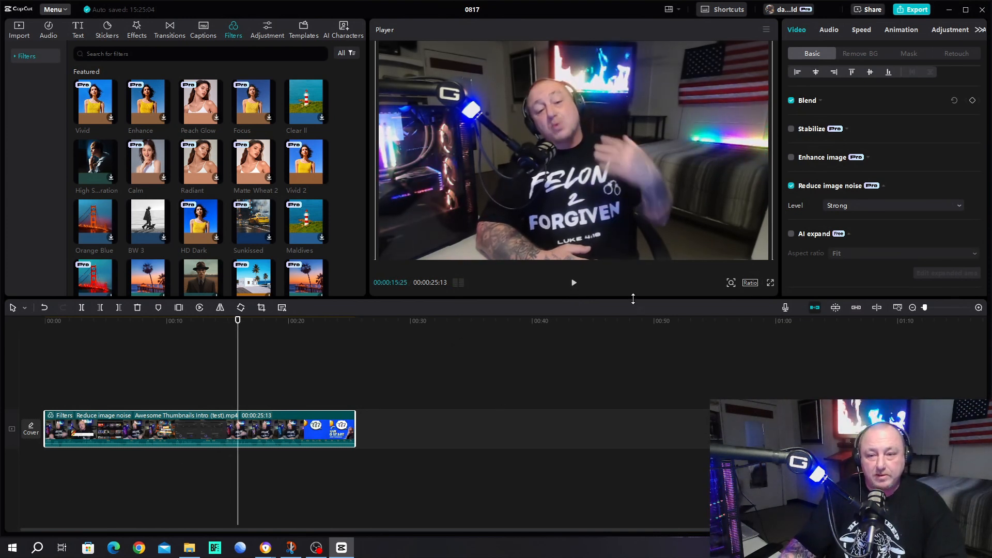
# Step: Turn off Reduce image noise for the video clip
pyautogui.click(792, 186)
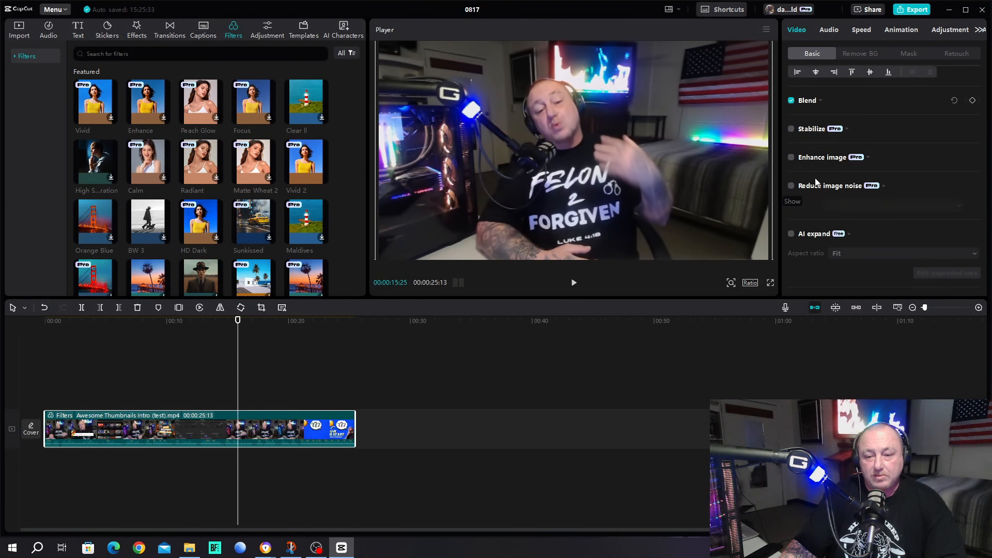
pyautogui.scroll(-5, 852, 207)
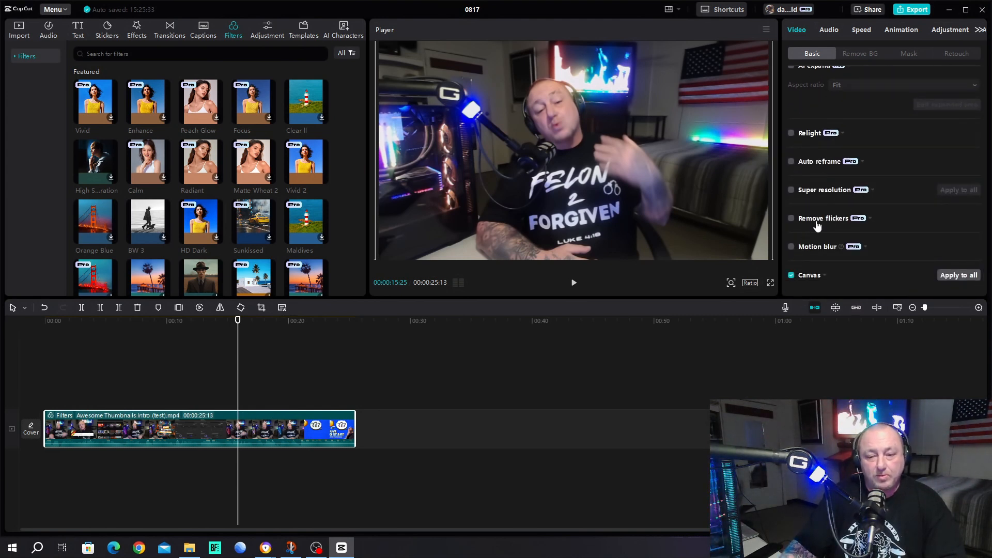
pyautogui.scroll(5, 827, 243)
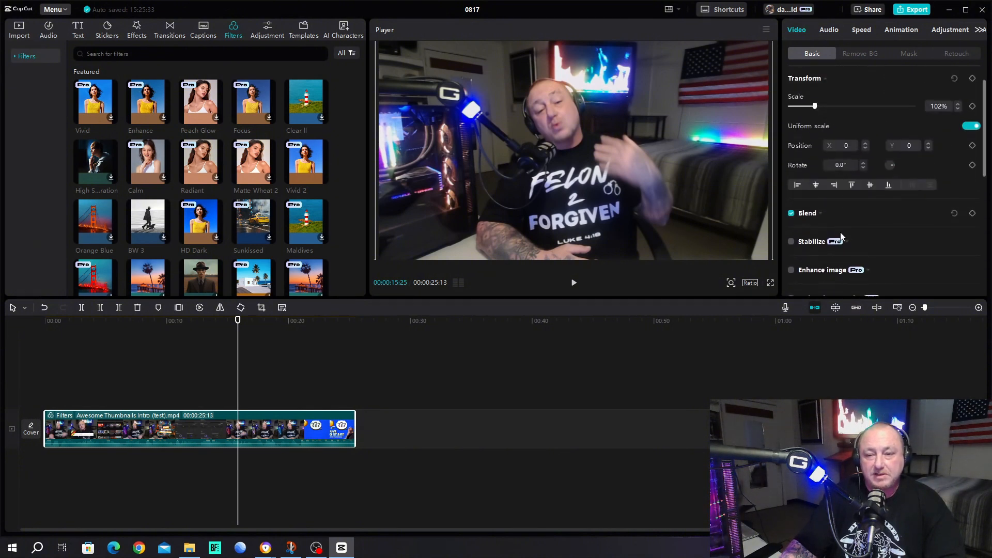
pyautogui.scroll(1, 841, 237)
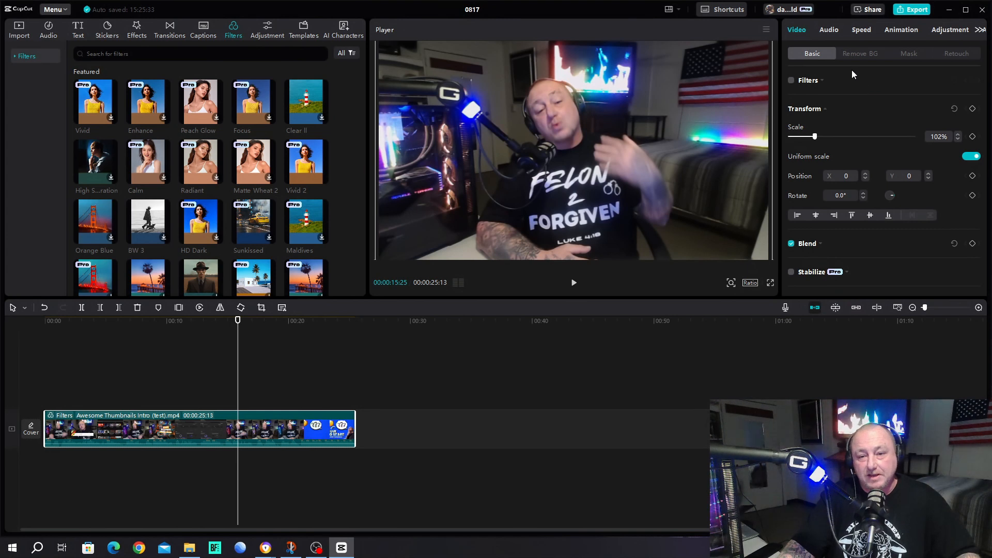
# Step: Try Auto removal on the clip's background, play a short stretch, and turn the removal off
pyautogui.click(861, 52)
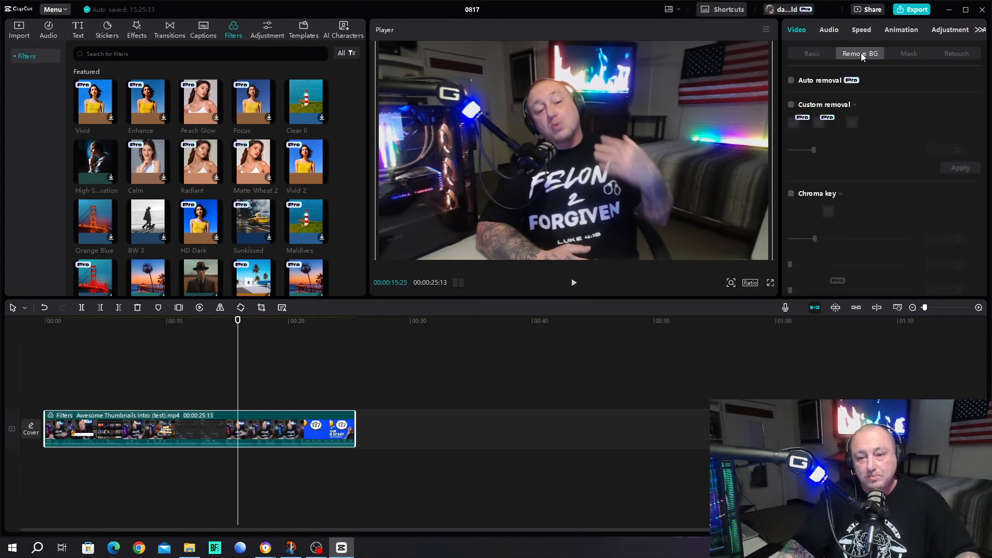
pyautogui.click(792, 80)
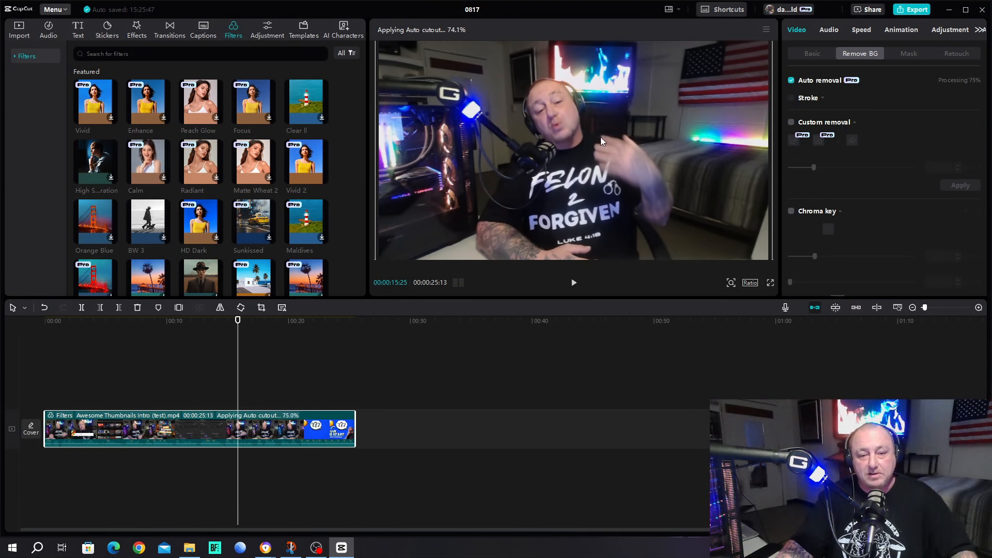
pyautogui.click(572, 282)
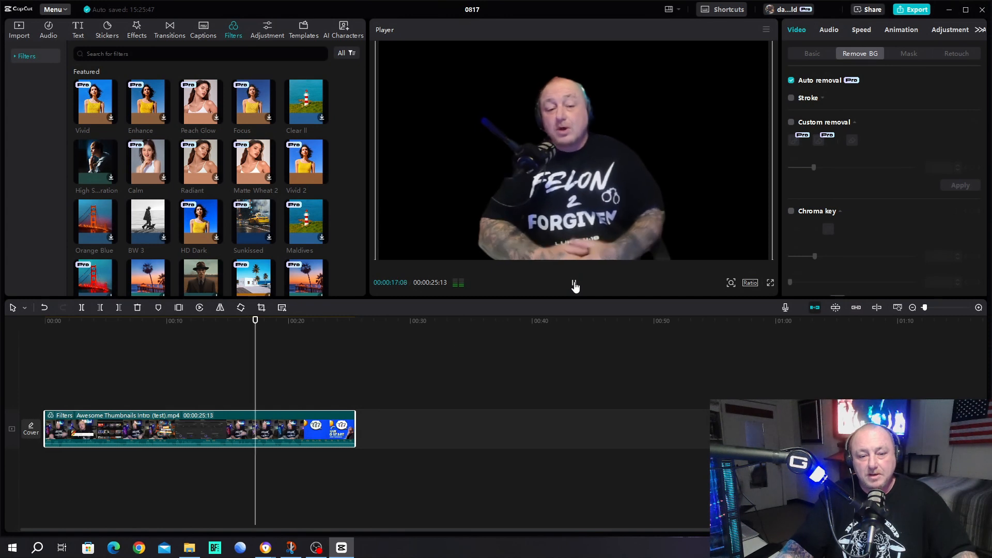
pyautogui.click(574, 284)
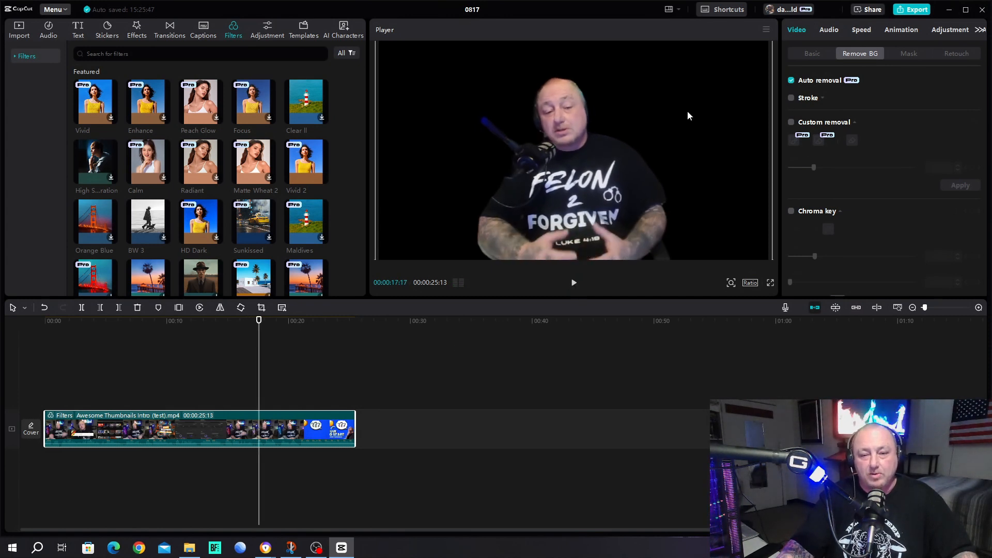
pyautogui.moveTo(259, 323); pyautogui.dragTo(30, 350)
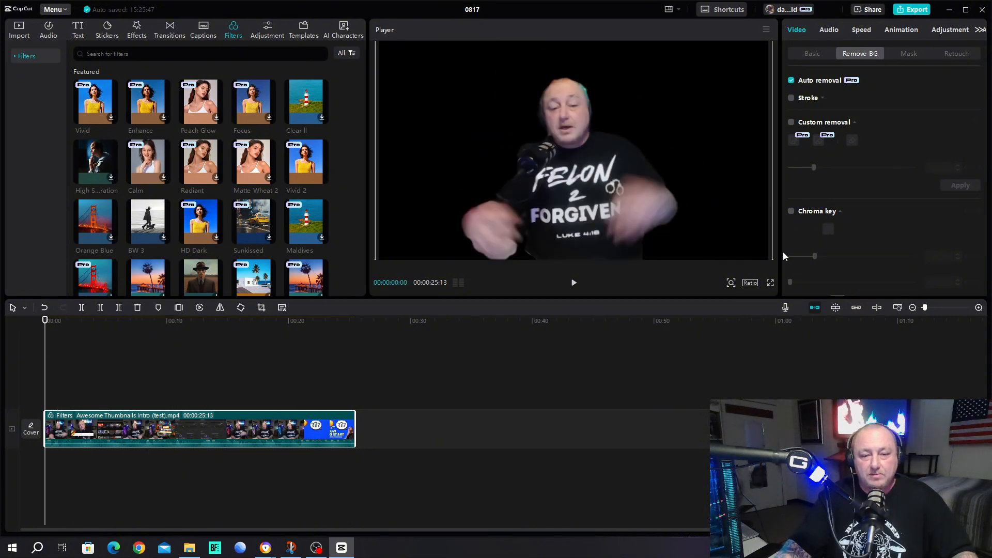
pyautogui.click(791, 81)
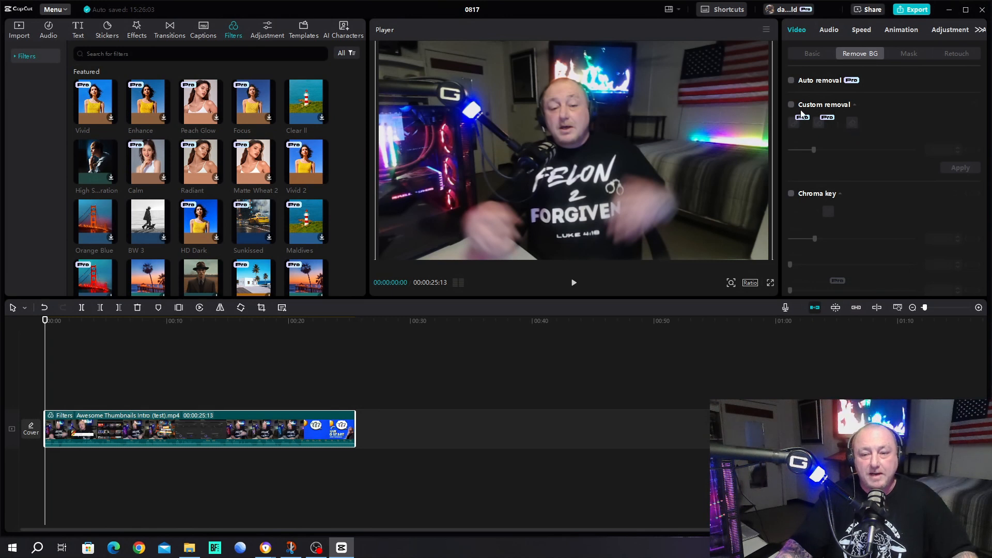
# Step: Try custom background removal by brushing over the man with the Smart brush and applying it, and switch it off
pyautogui.click(791, 104)
pyautogui.click(793, 123)
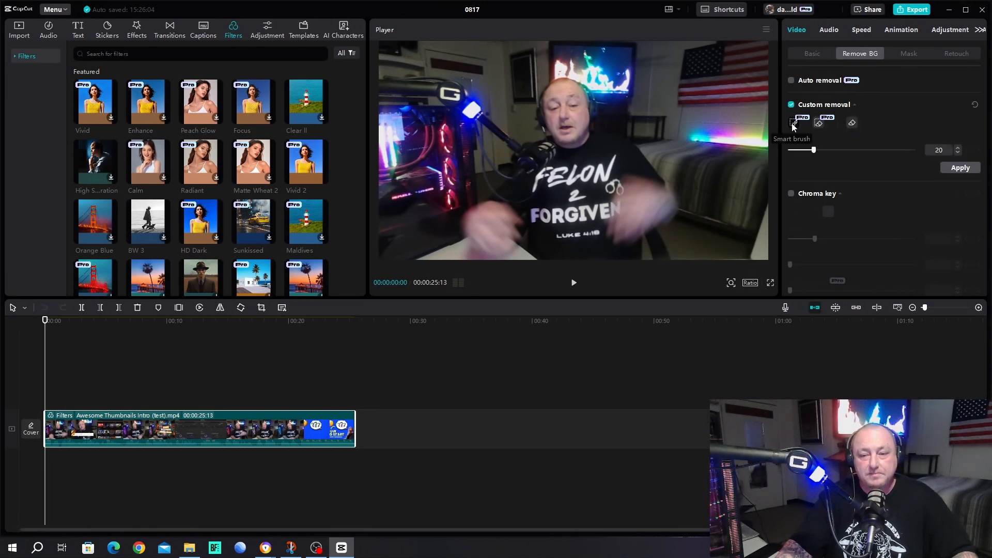
pyautogui.moveTo(572, 106); pyautogui.dragTo(568, 207)
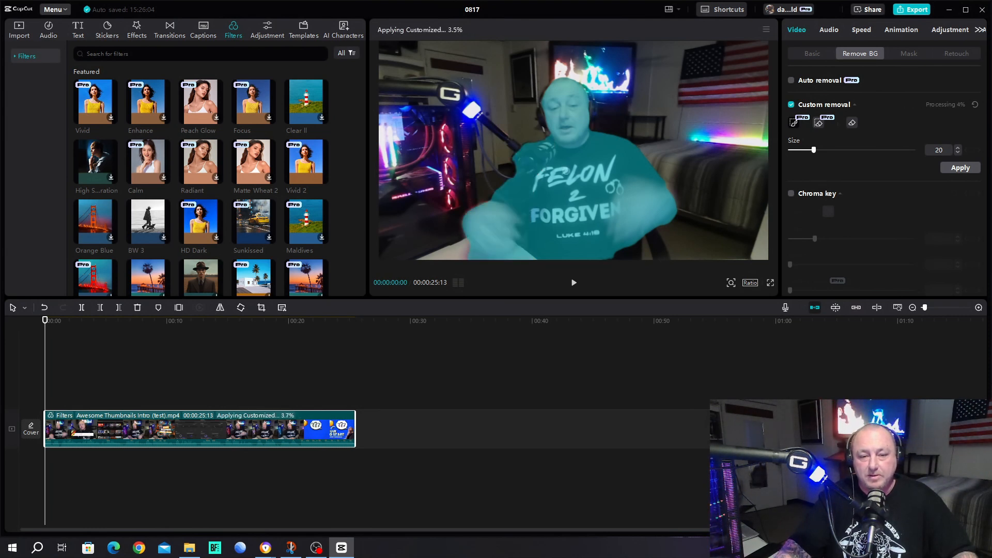
pyautogui.click(957, 168)
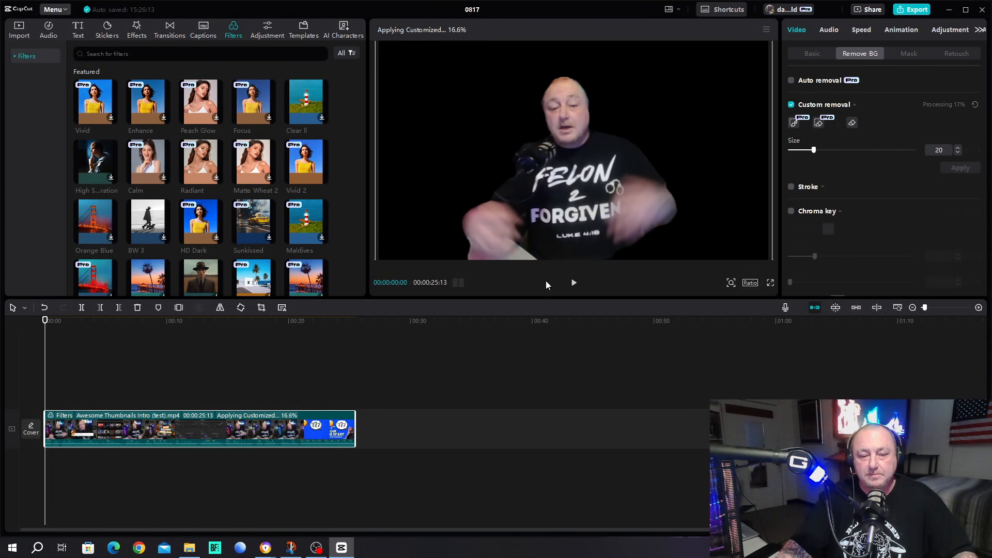
pyautogui.click(792, 105)
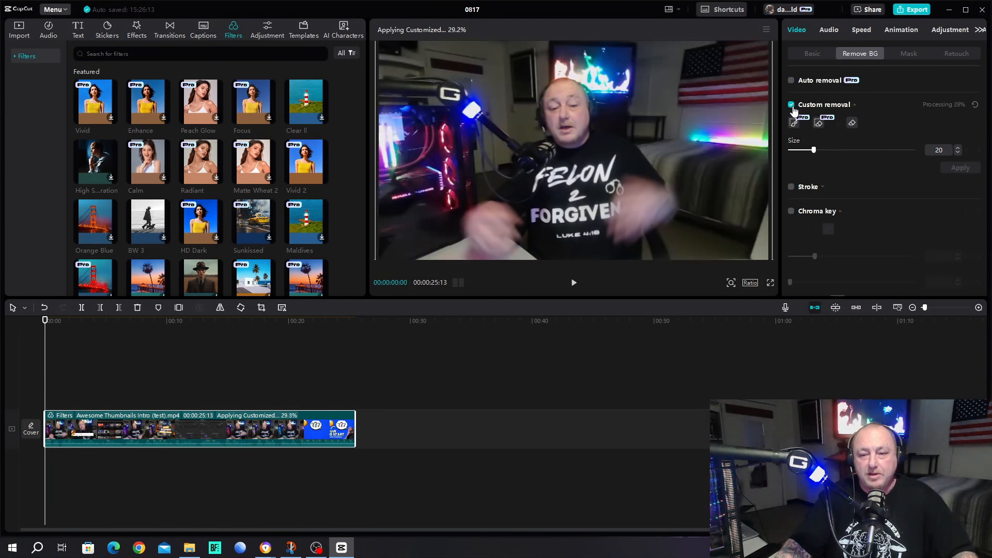
pyautogui.scroll(-2, 859, 175)
pyautogui.scroll(1, 860, 175)
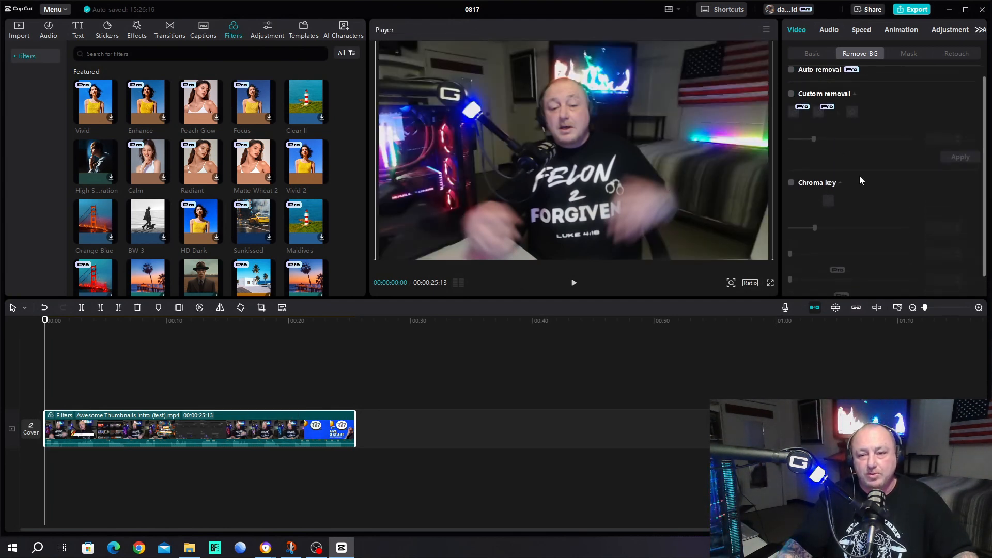
# Step: Try the Mirror mask on the clip and switch the mask off
pyautogui.click(905, 53)
pyautogui.click(889, 112)
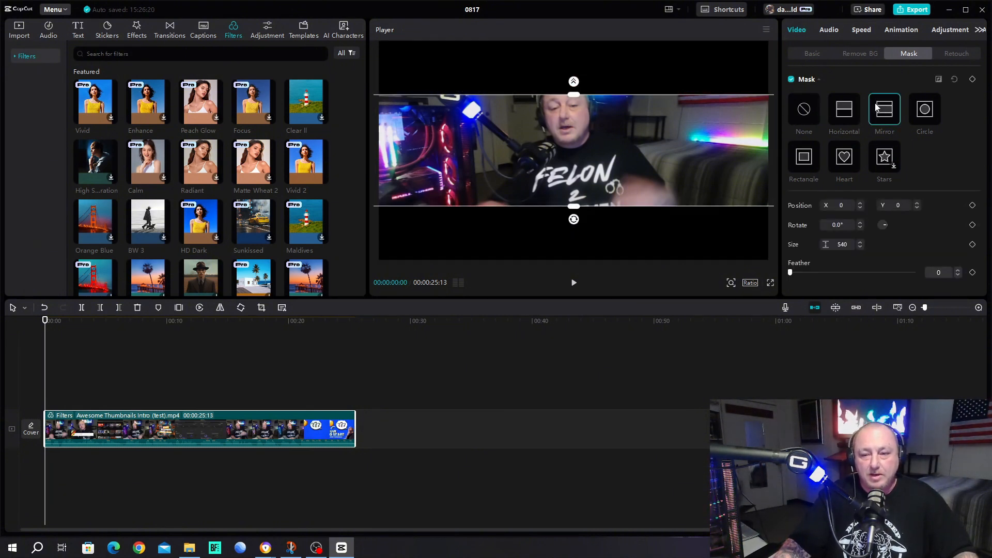
pyautogui.click(801, 81)
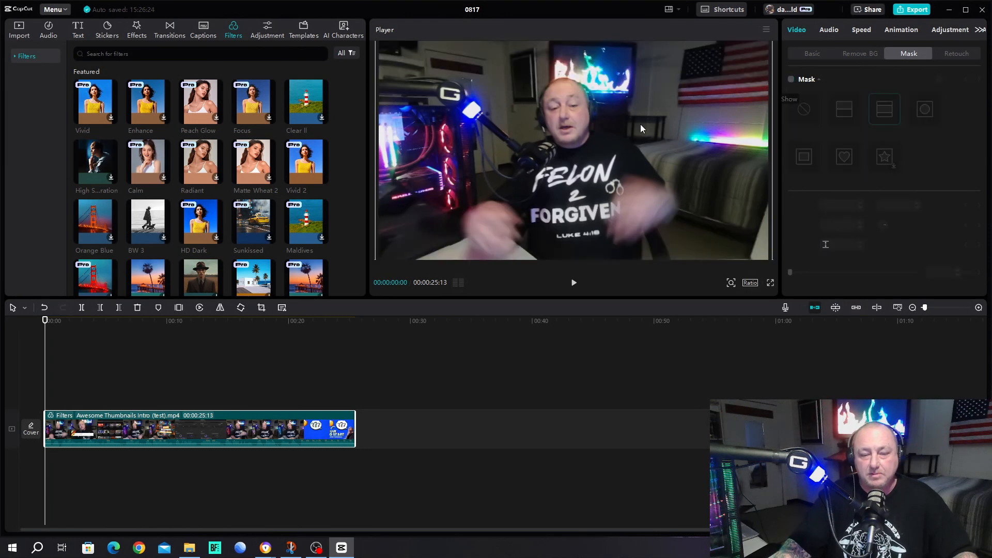
# Step: Browse the stock media library, including the Trending and Green Screen categories
pyautogui.click(19, 32)
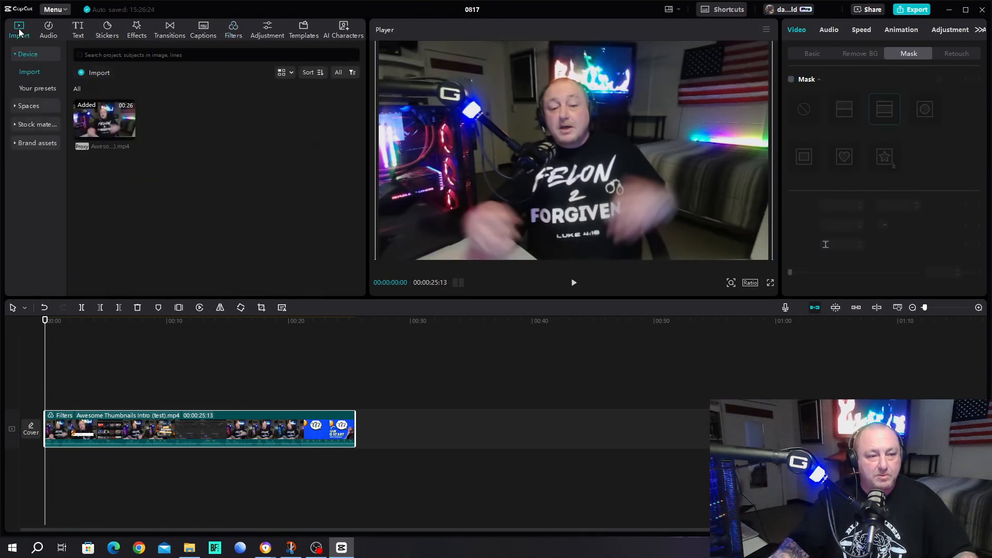
pyautogui.click(37, 124)
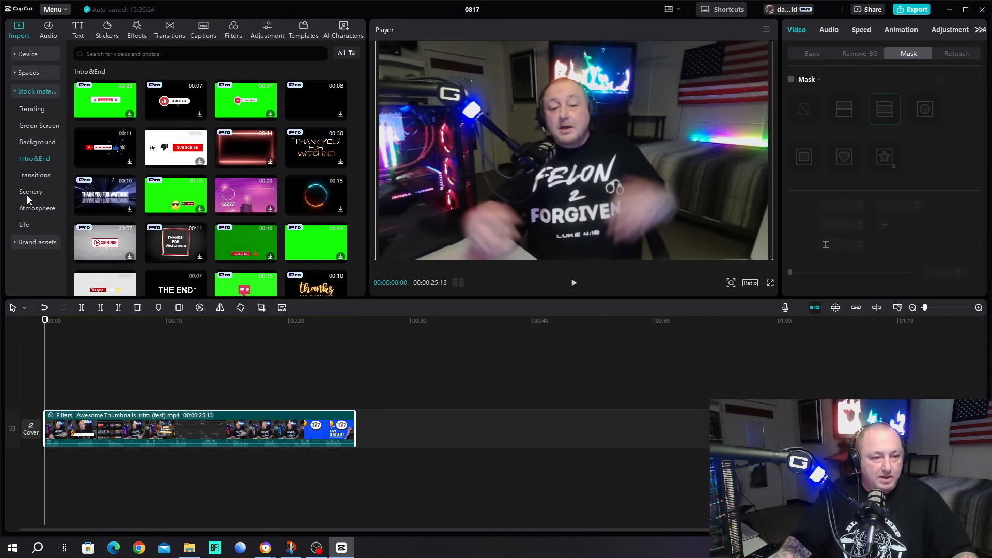
pyautogui.click(37, 110)
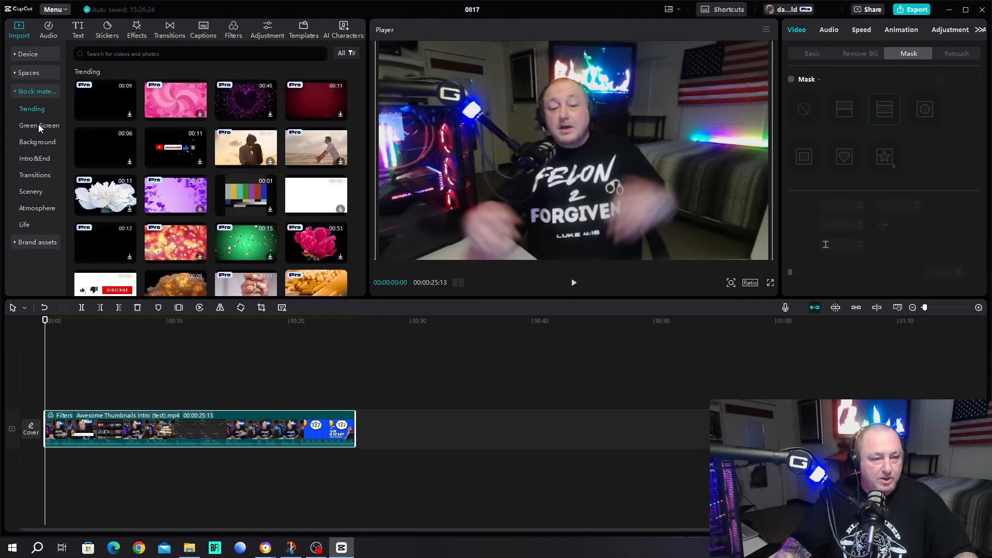
pyautogui.click(39, 125)
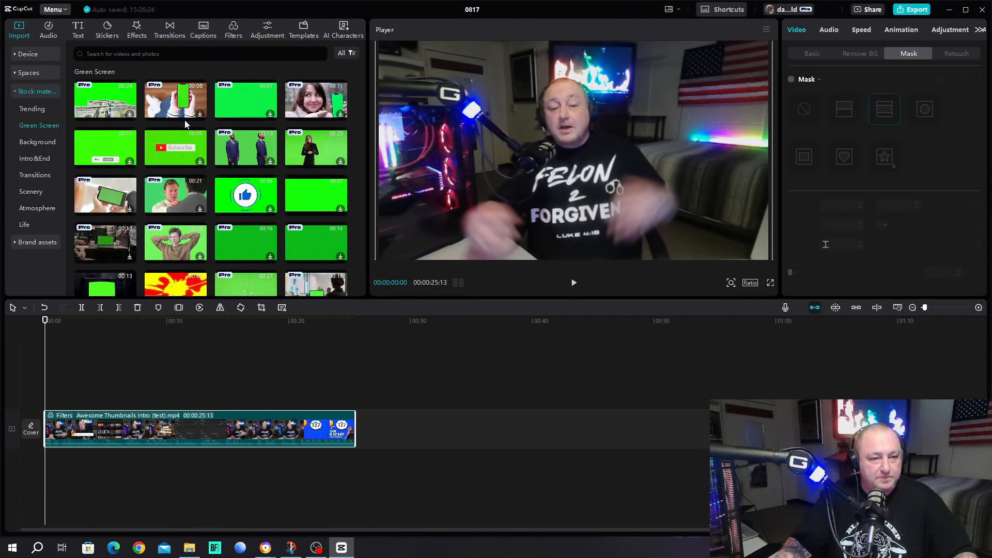
# Step: Place the 100-dollar banknote green-screen stock clip above the main video at the start, and preview it briefly
pyautogui.click(115, 106)
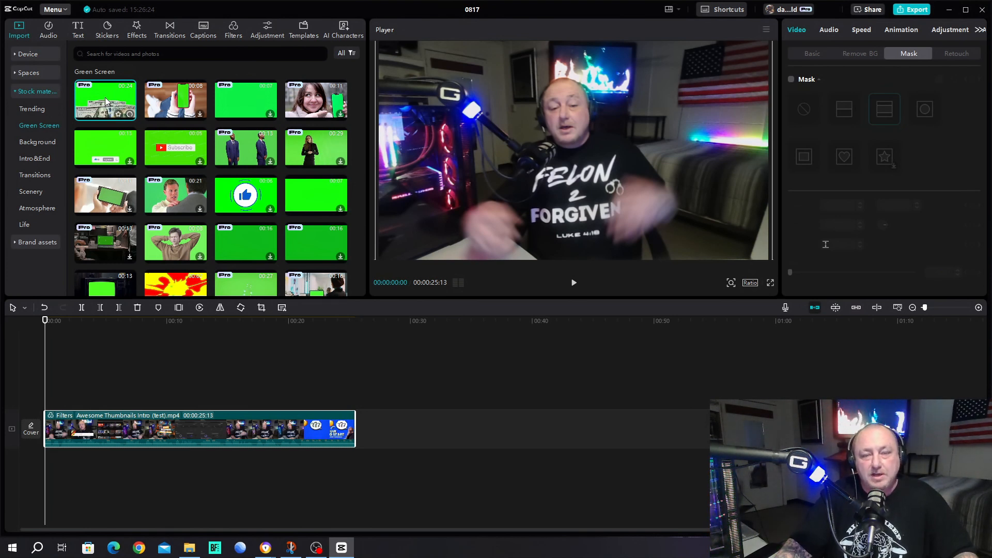
pyautogui.moveTo(106, 101); pyautogui.dragTo(44, 387)
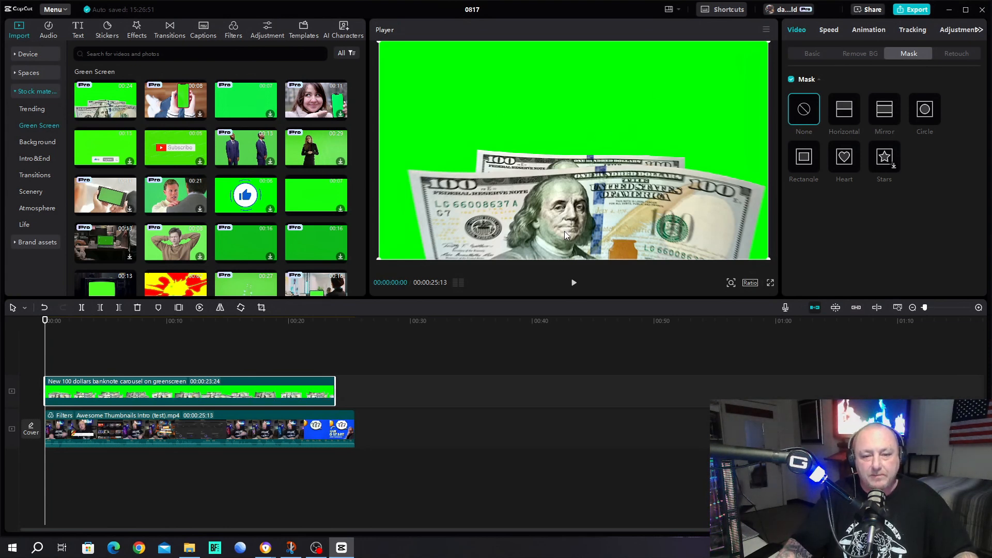
pyautogui.click(573, 283)
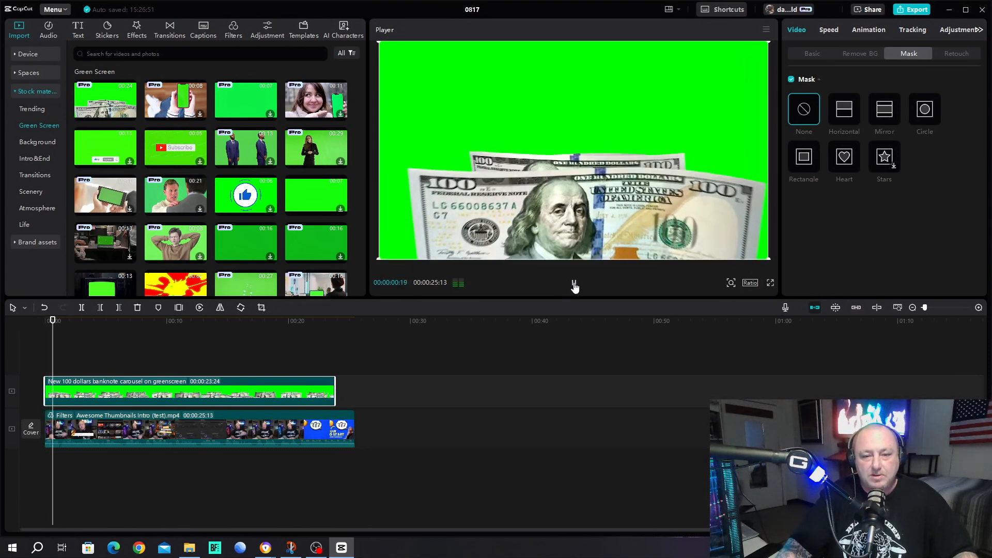
pyautogui.click(573, 282)
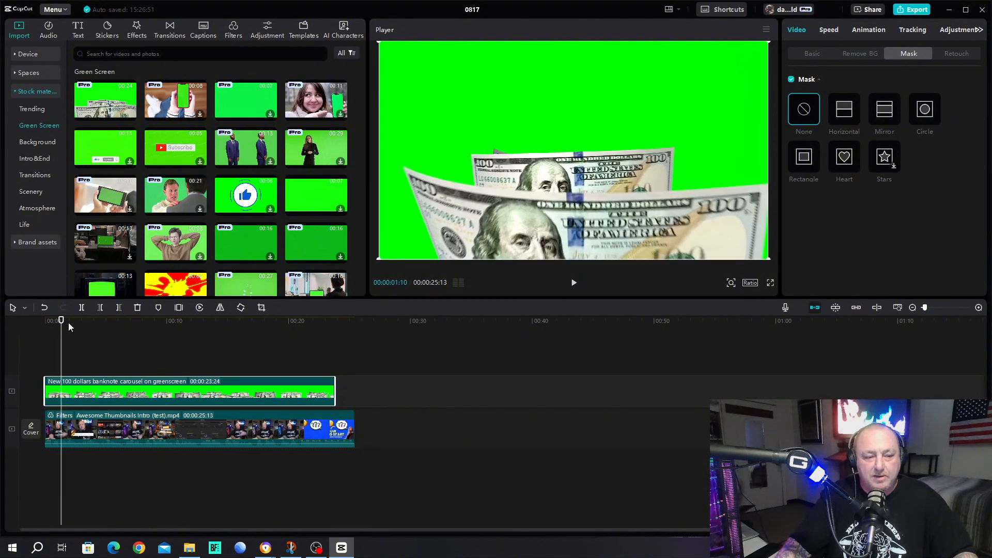
pyautogui.moveTo(61, 321); pyautogui.dragTo(44, 321)
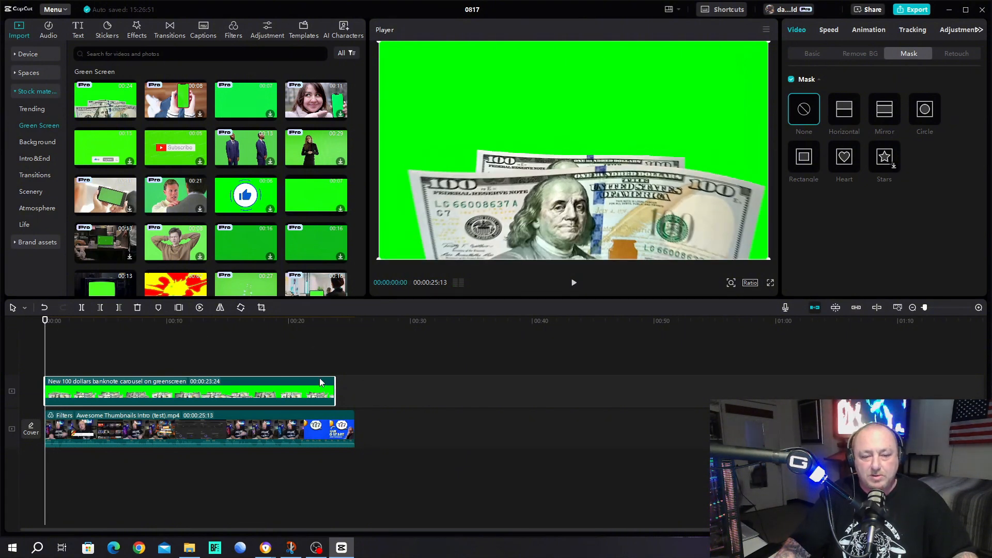
# Step: Key out the banknote clip's green background with Chroma key by sampling the green, and play the result
pyautogui.click(854, 51)
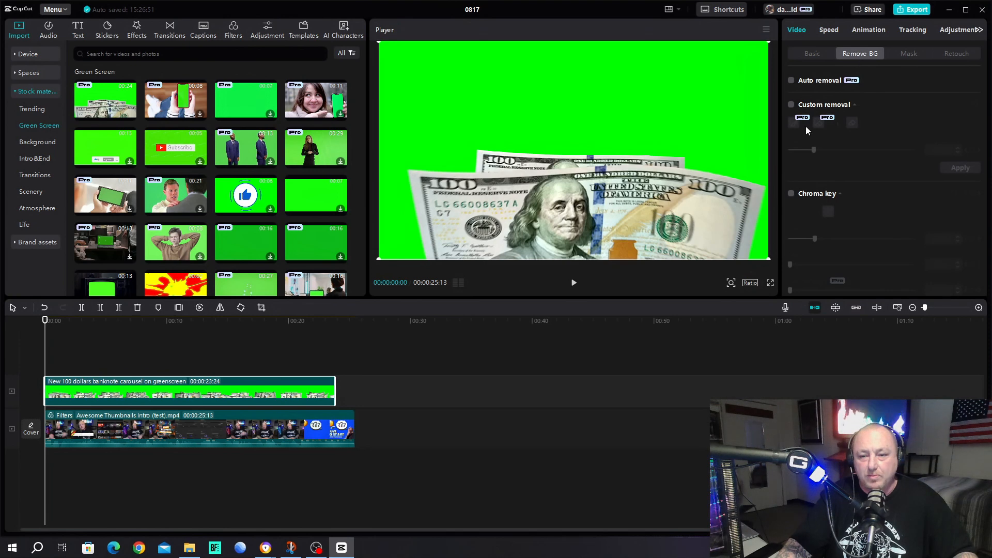
pyautogui.click(791, 194)
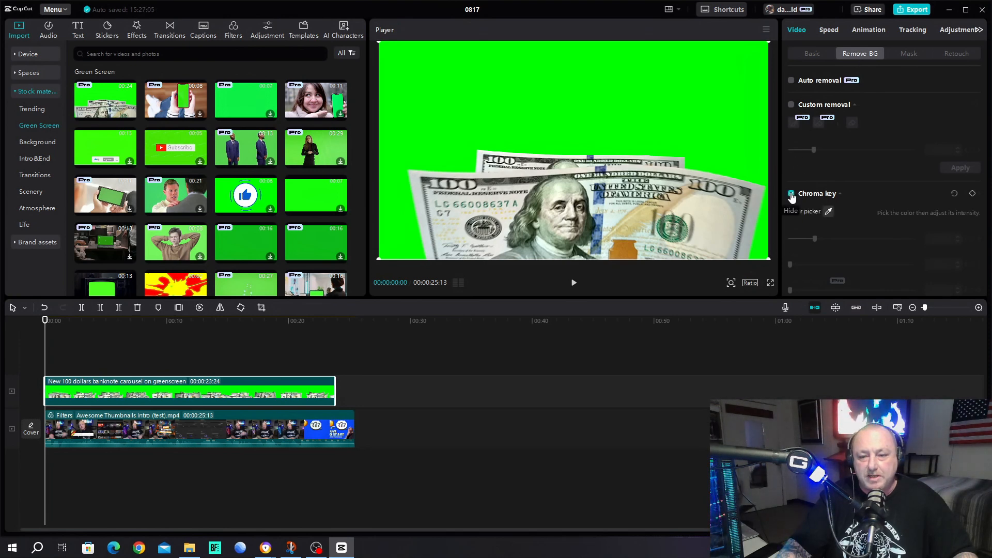
pyautogui.click(829, 211)
pyautogui.click(736, 96)
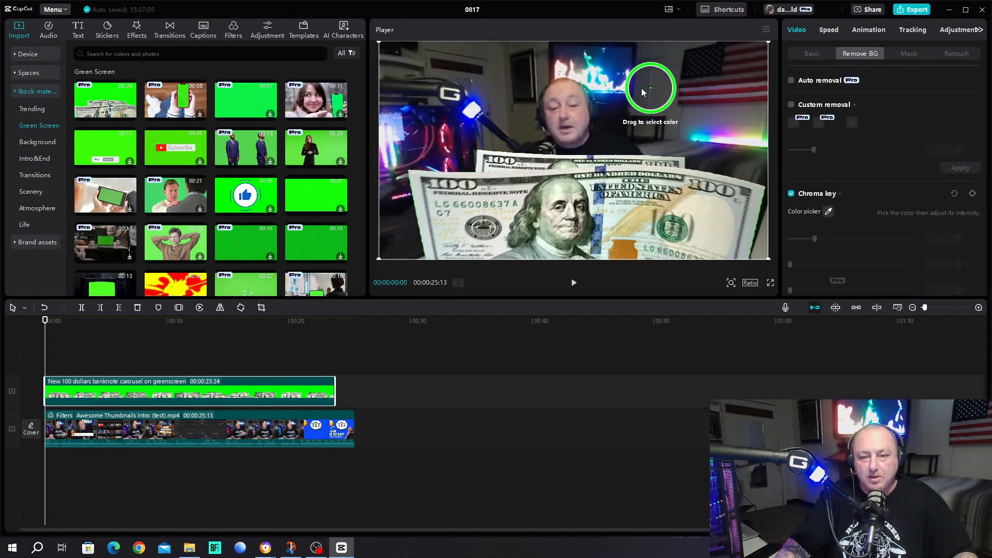
pyautogui.click(690, 89)
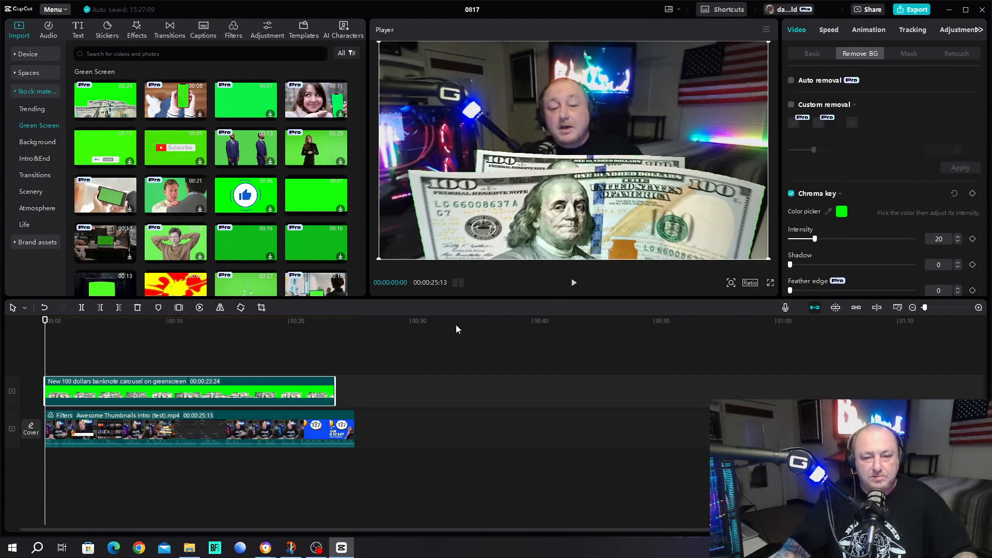
pyautogui.click(574, 283)
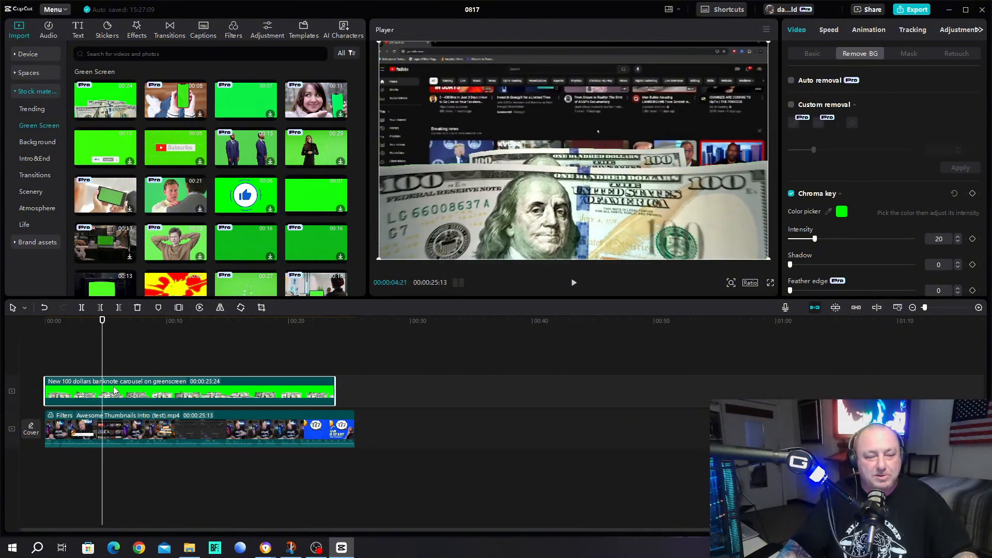
# Step: Delete the banknote clip from the timeline and return the playhead to the start
pyautogui.rightClick(141, 385)
pyautogui.click(163, 218)
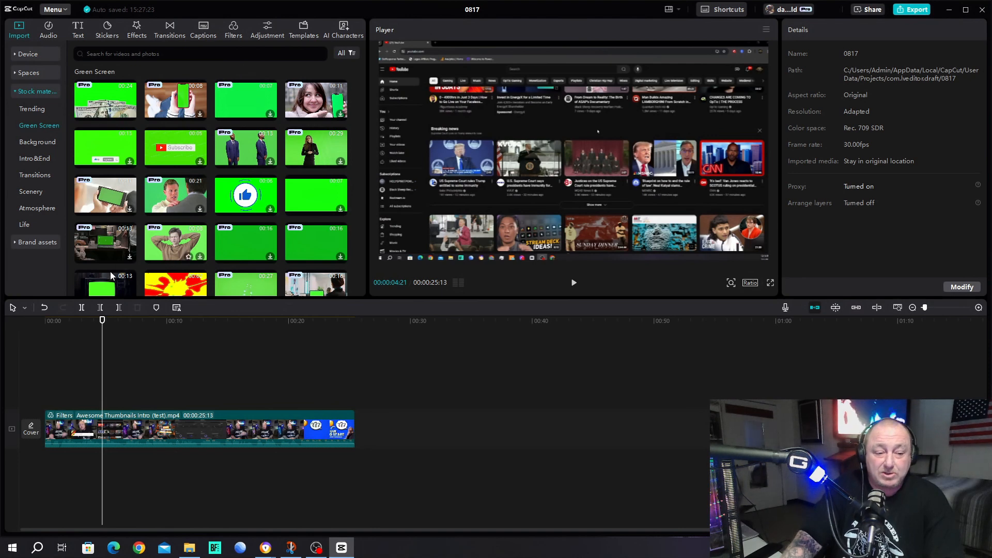
pyautogui.moveTo(104, 328); pyautogui.dragTo(38, 341)
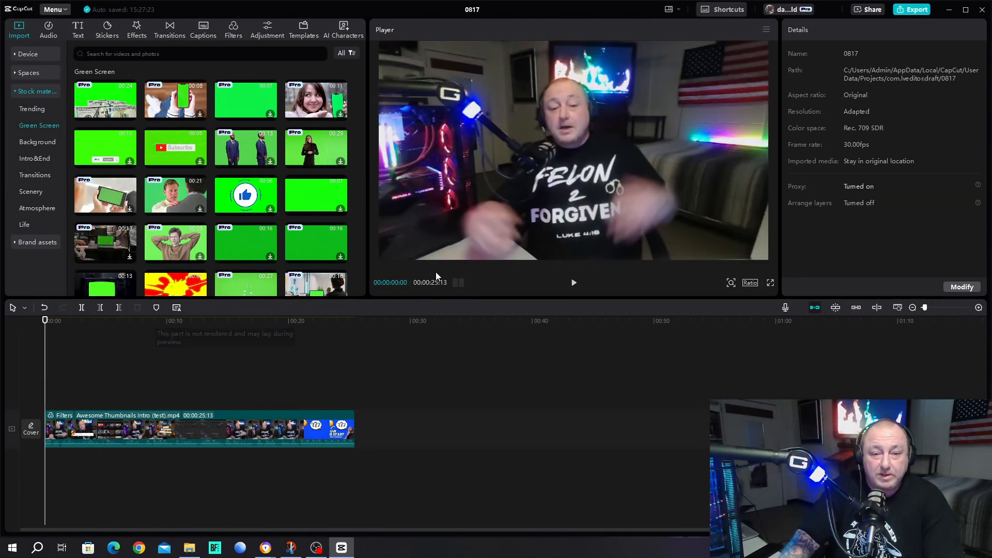
# Step: Apply the Pulse In animation to the main video clip and play its opening seconds
pyautogui.click(244, 422)
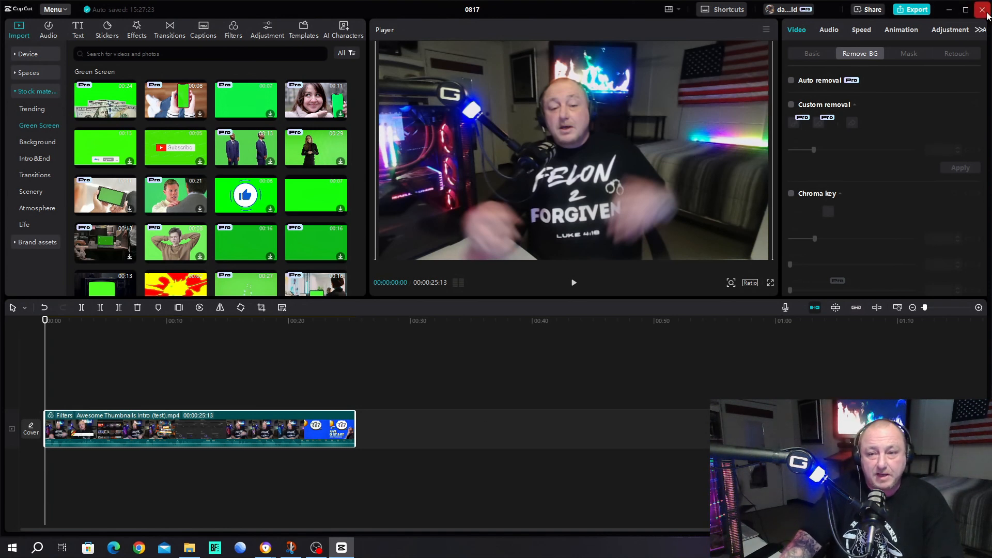
pyautogui.click(914, 36)
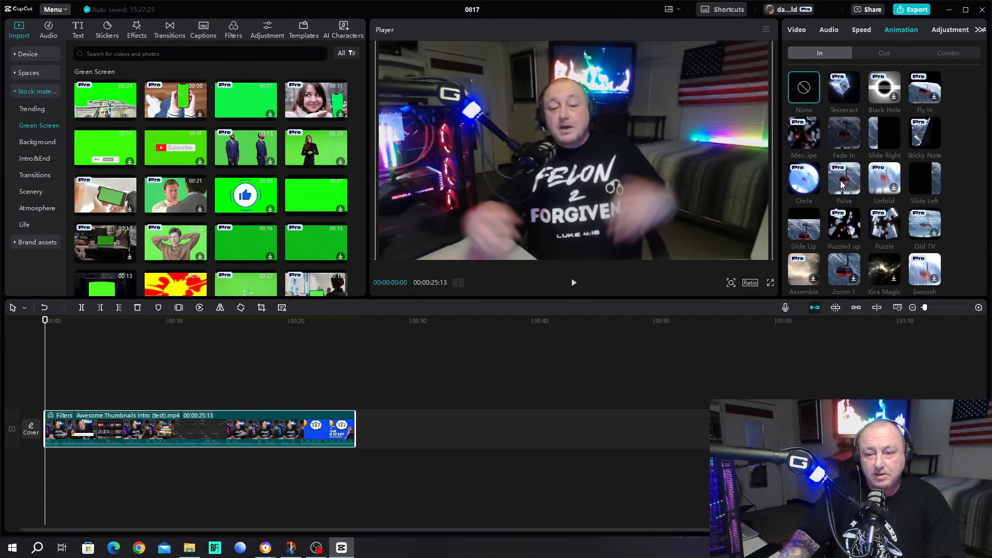
pyautogui.click(842, 181)
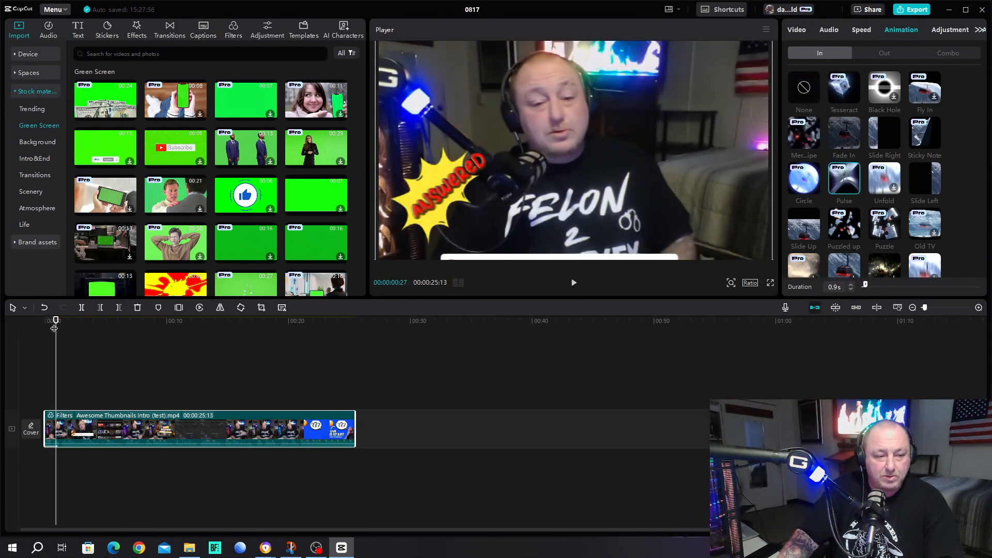
pyautogui.click(573, 284)
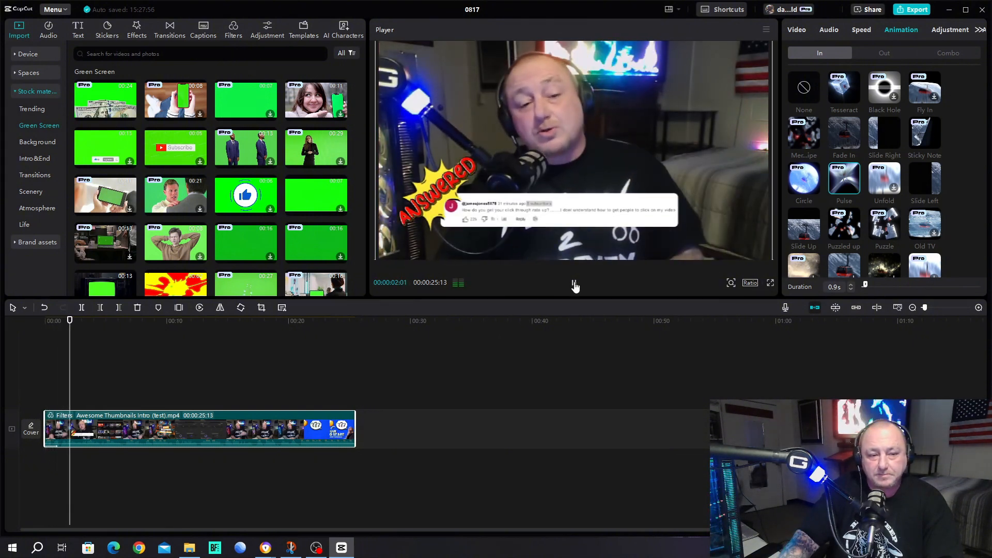
pyautogui.click(574, 285)
# Step: Split the main clip at 00:00:02:05, apply the Tesseract In animation to the second segment, and play across the cut
pyautogui.click(83, 309)
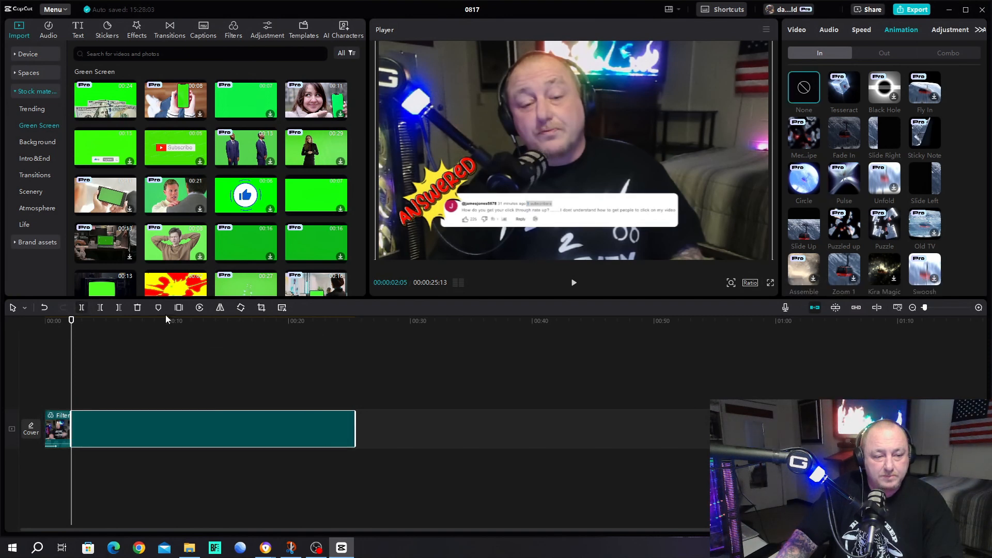
pyautogui.click(845, 89)
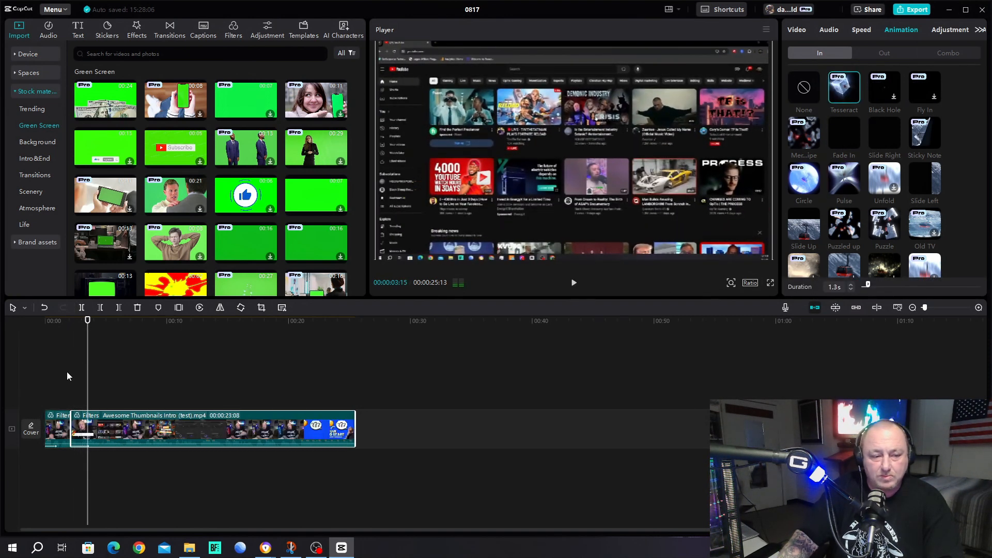
pyautogui.moveTo(91, 326); pyautogui.dragTo(61, 328)
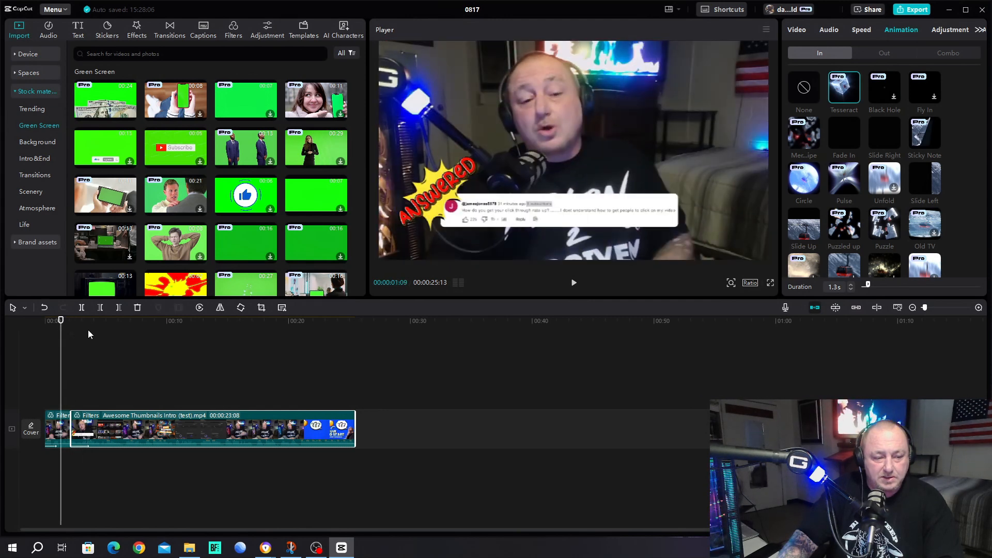
pyautogui.click(574, 283)
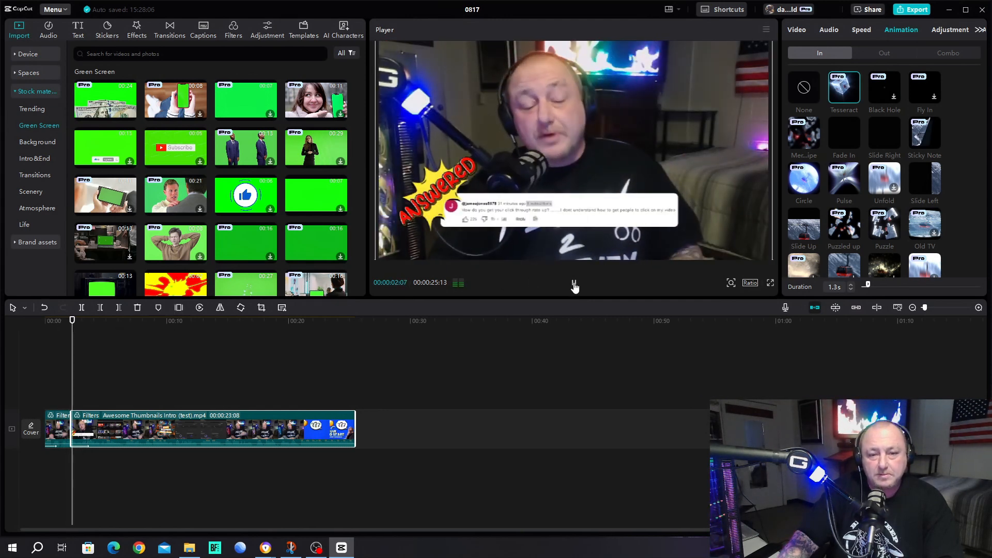
pyautogui.click(574, 284)
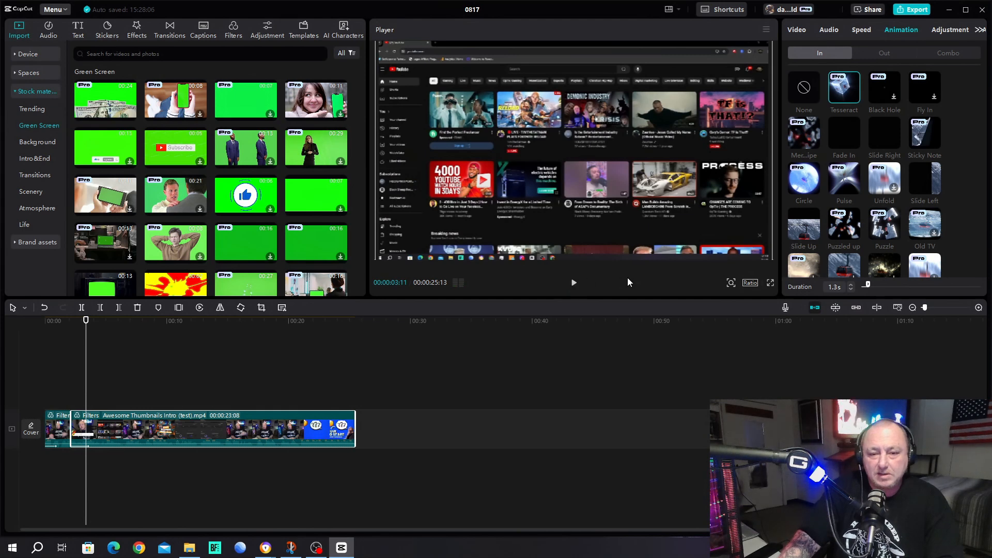
# Step: Browse the available In animations and open the second segment's Adjustment settings
pyautogui.scroll(-5, 917, 176)
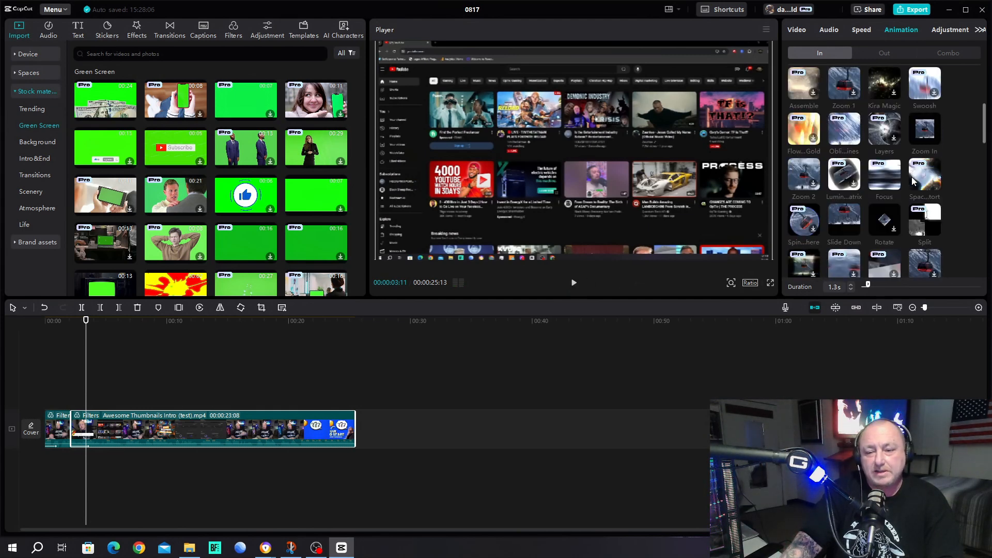
pyautogui.scroll(-2, 912, 177)
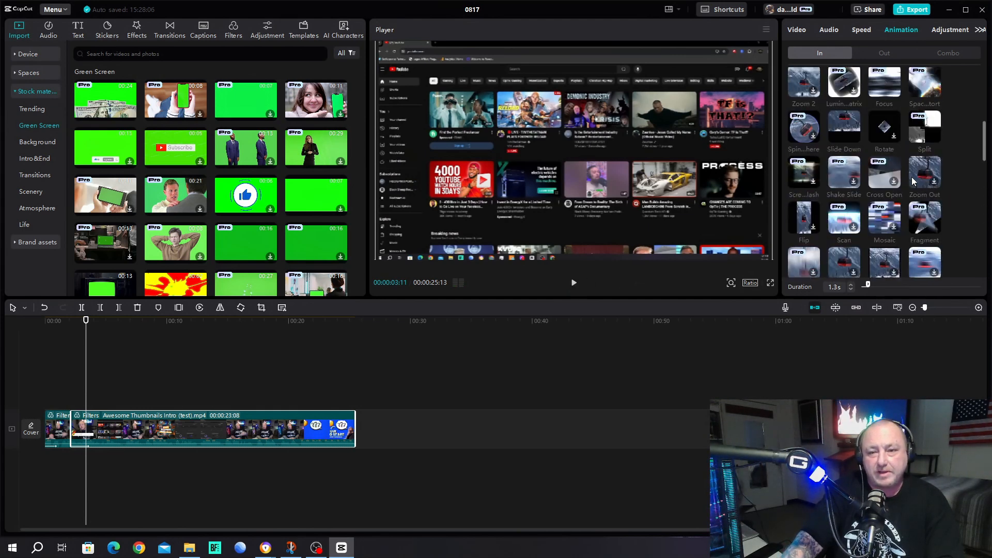
pyautogui.scroll(7, 912, 176)
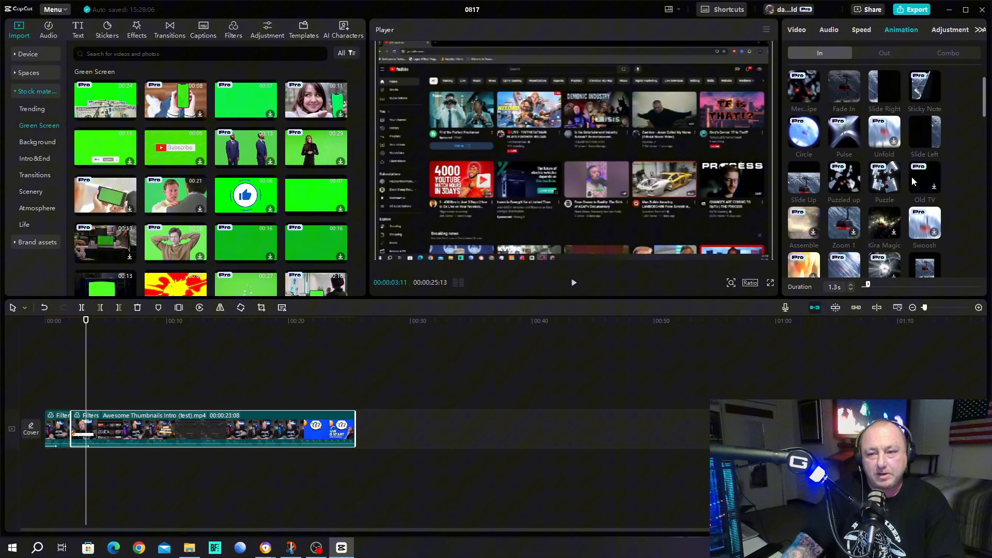
pyautogui.click(949, 31)
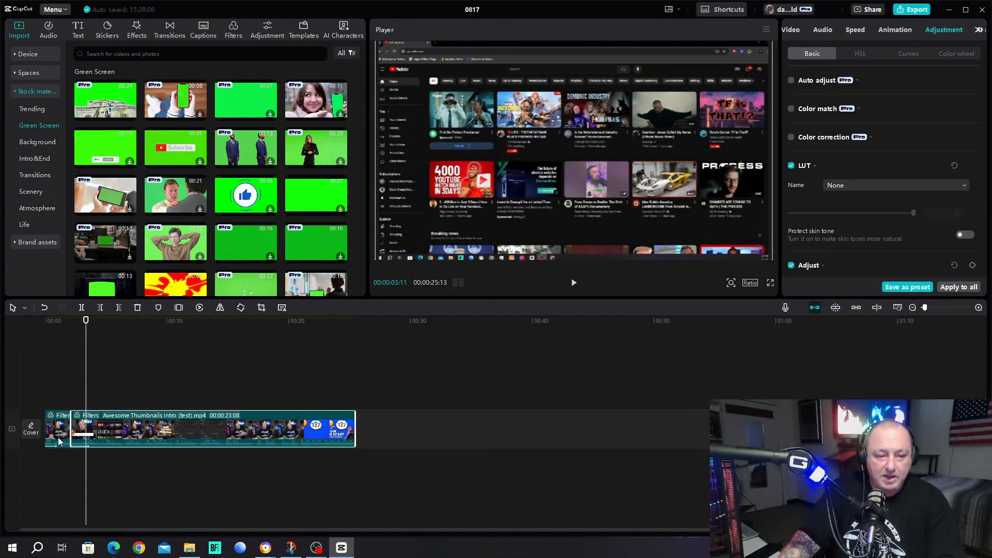
# Step: Remove the In animation from the first segment by setting it to None, and return the playhead to the start
pyautogui.moveTo(87, 324); pyautogui.dragTo(54, 337)
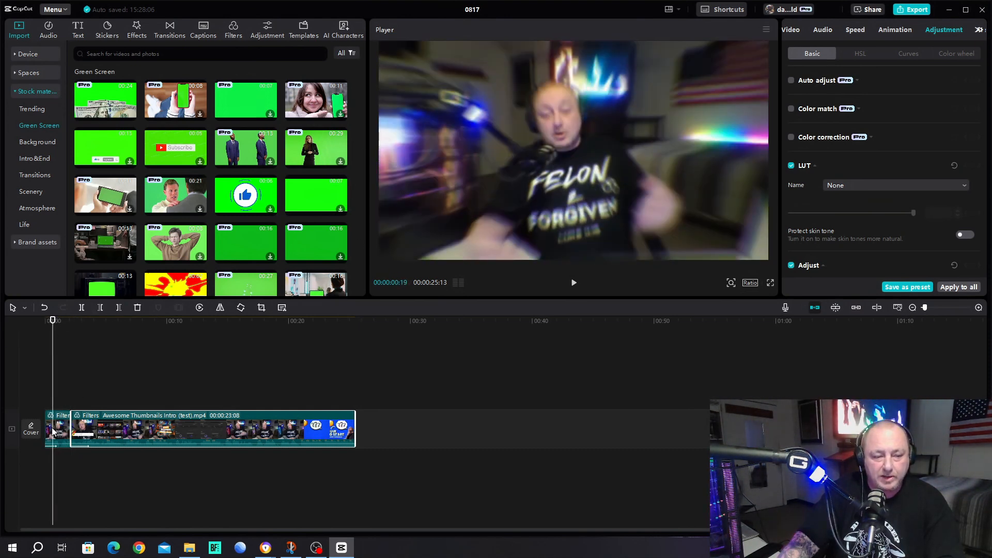
pyautogui.click(56, 432)
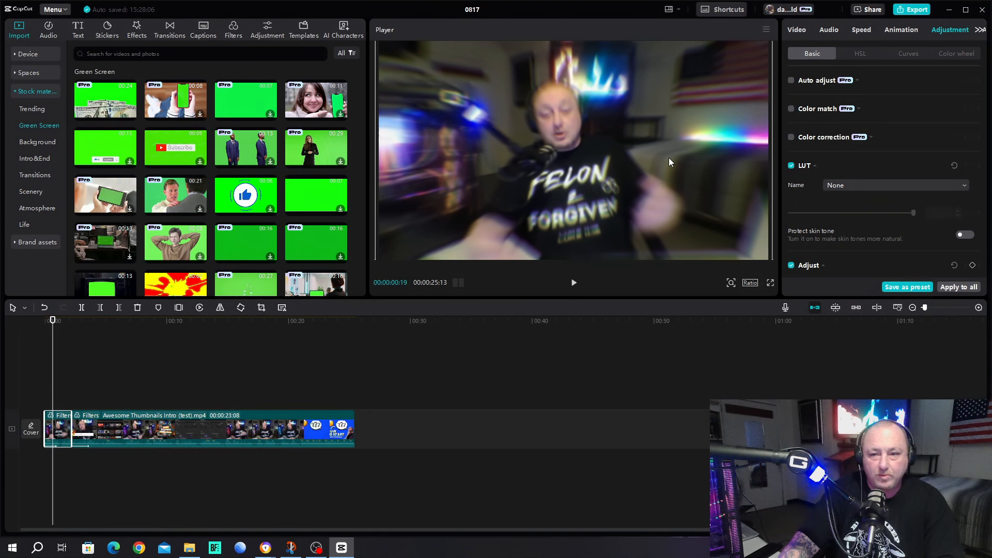
pyautogui.click(902, 31)
pyautogui.click(803, 86)
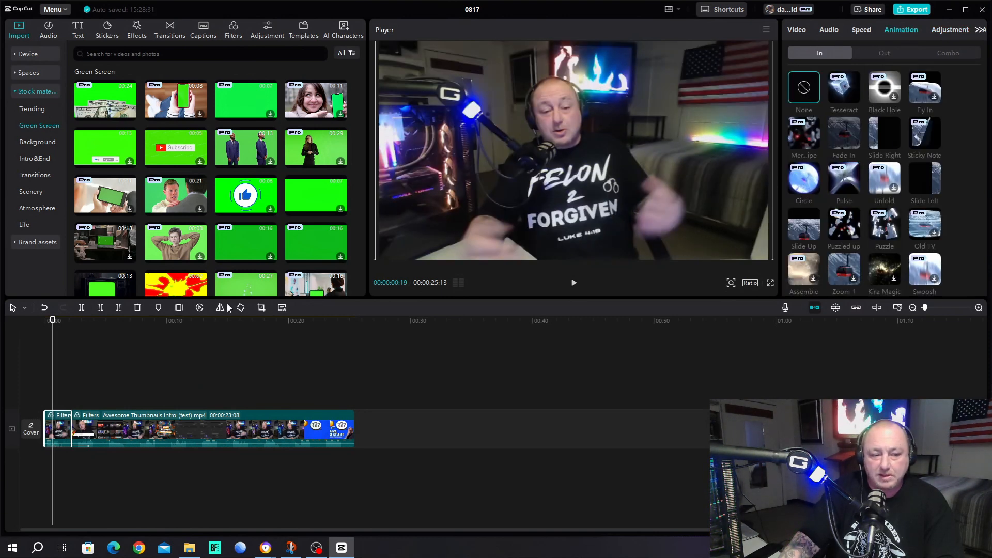
pyautogui.click(42, 342)
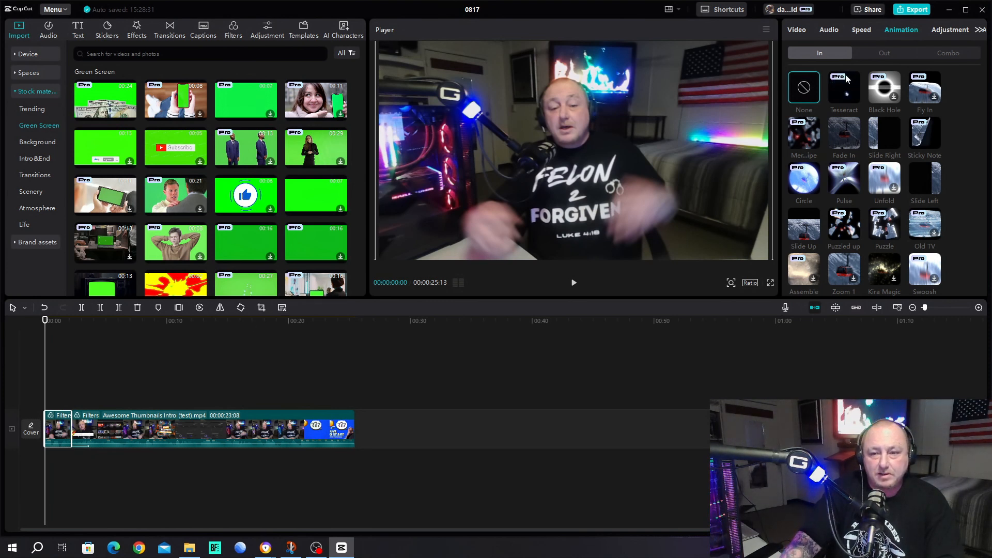
# Step: Try Auto adjust on the first segment, play it back, and turn the adjustment off
pyautogui.click(951, 30)
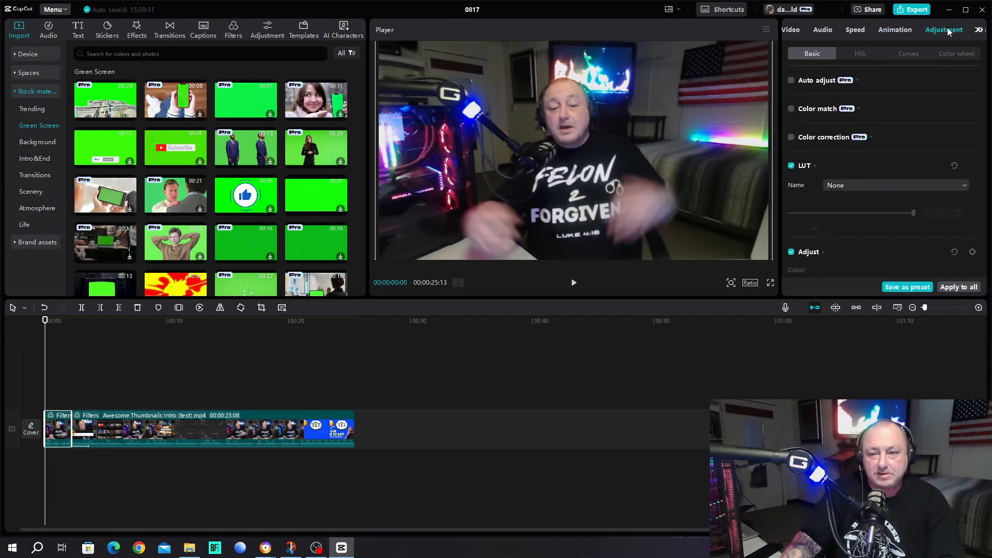
pyautogui.click(792, 82)
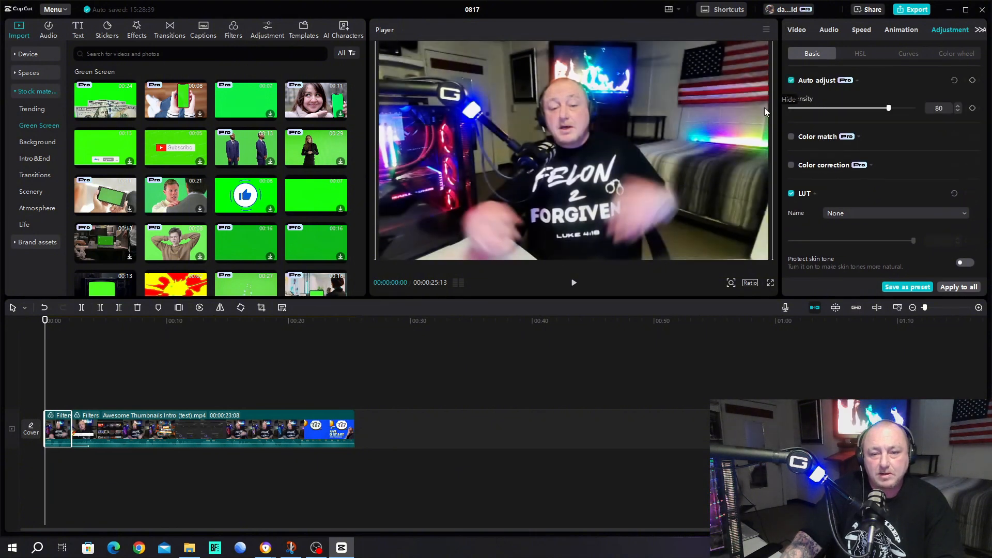
pyautogui.click(575, 283)
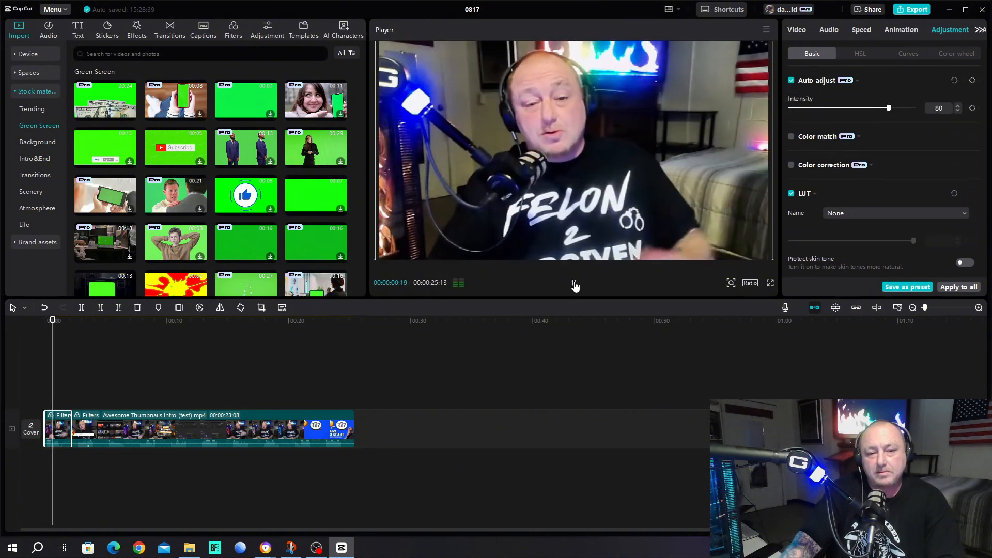
pyautogui.click(574, 284)
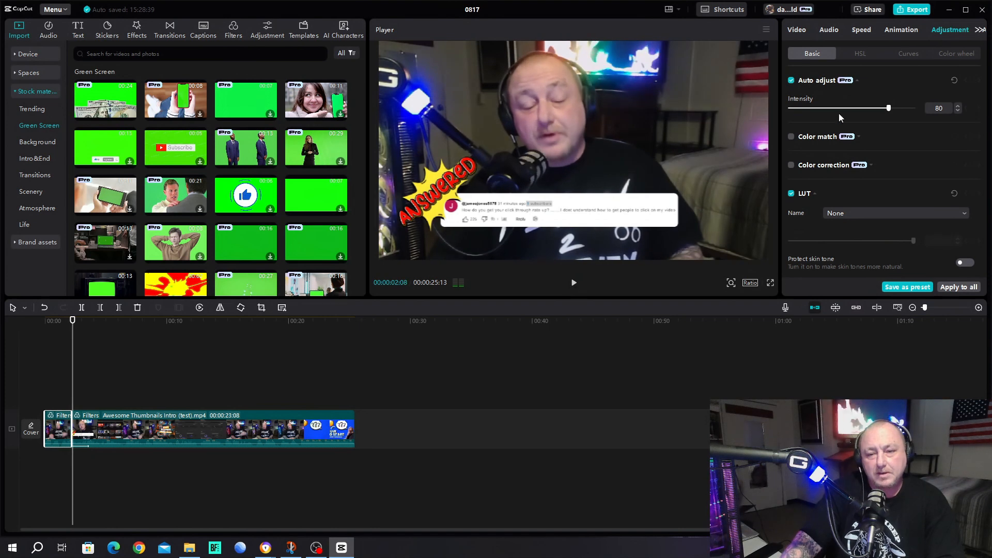
pyautogui.click(791, 80)
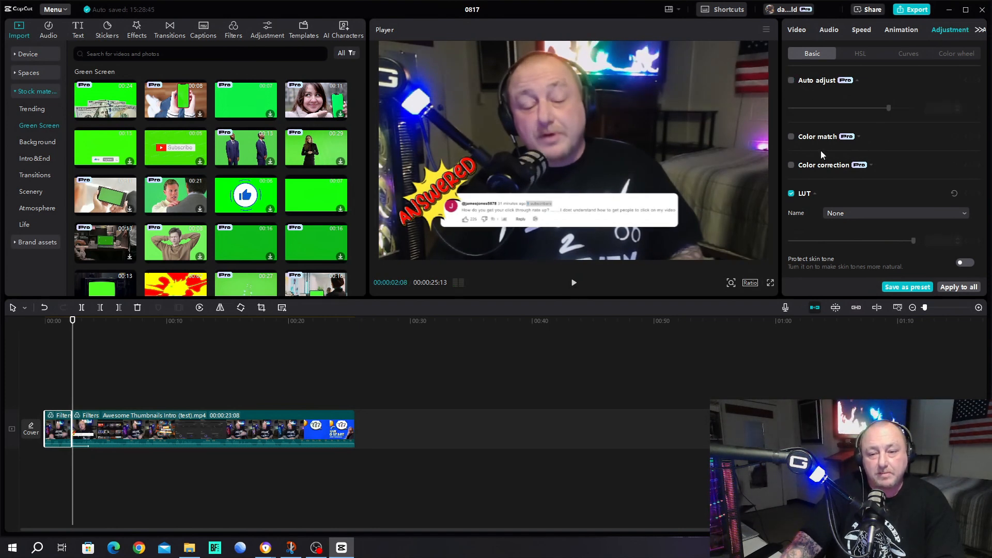
pyautogui.scroll(-4, 819, 152)
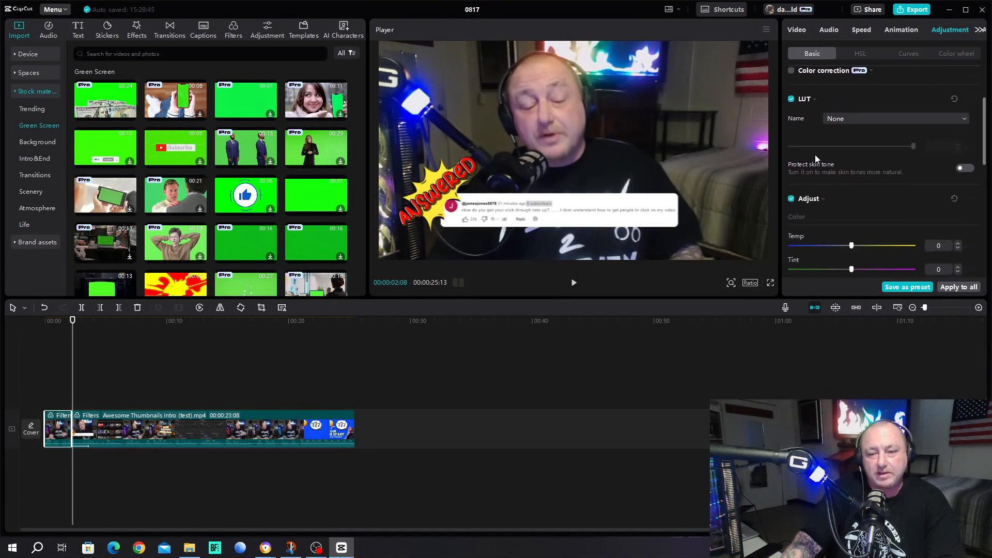
# Step: Examine the first segment's LUT, color and lightness settings in its basic adjustments
pyautogui.scroll(-5, 815, 154)
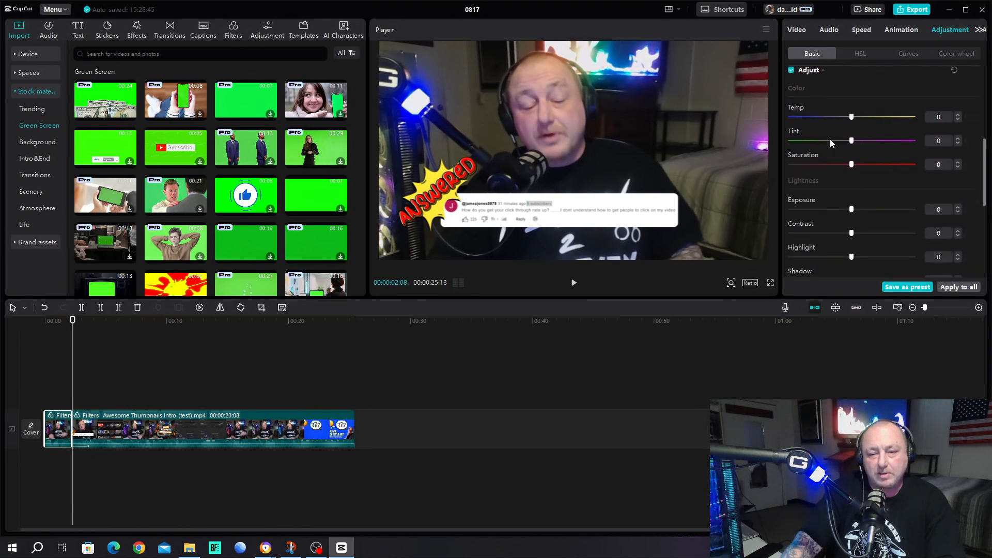
pyautogui.moveTo(866, 118); pyautogui.dragTo(852, 141)
pyautogui.scroll(-5, 842, 179)
pyautogui.scroll(7, 838, 141)
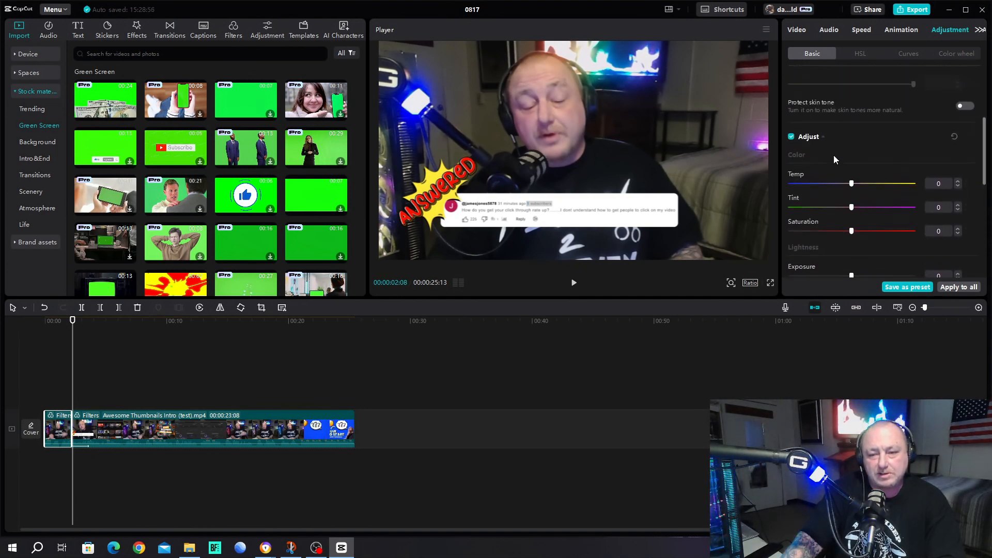
pyautogui.scroll(-5, 836, 156)
pyautogui.scroll(6, 835, 157)
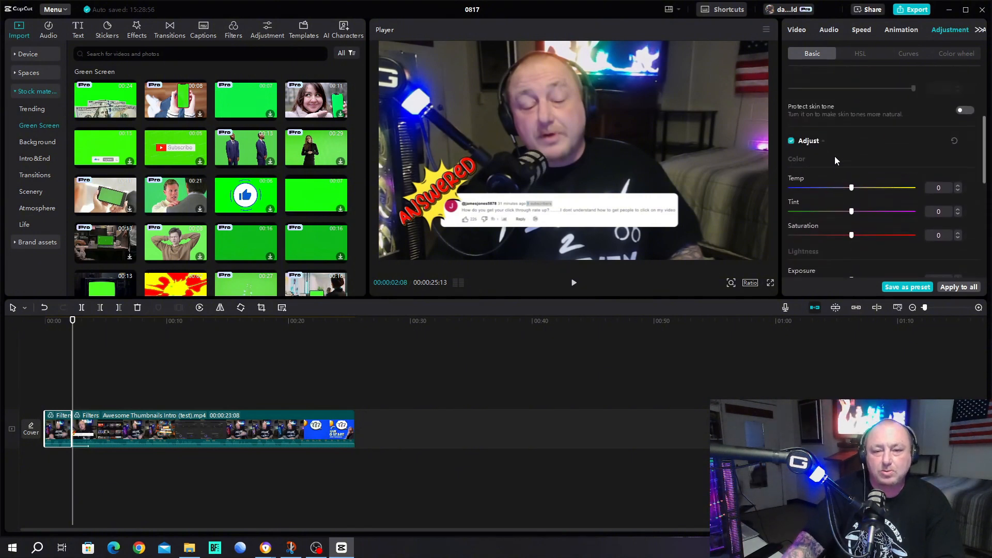
pyautogui.scroll(3, 835, 156)
# Step: Play the video across the cut, pause it, and move the playhead to 00:00:14:24
pyautogui.click(573, 284)
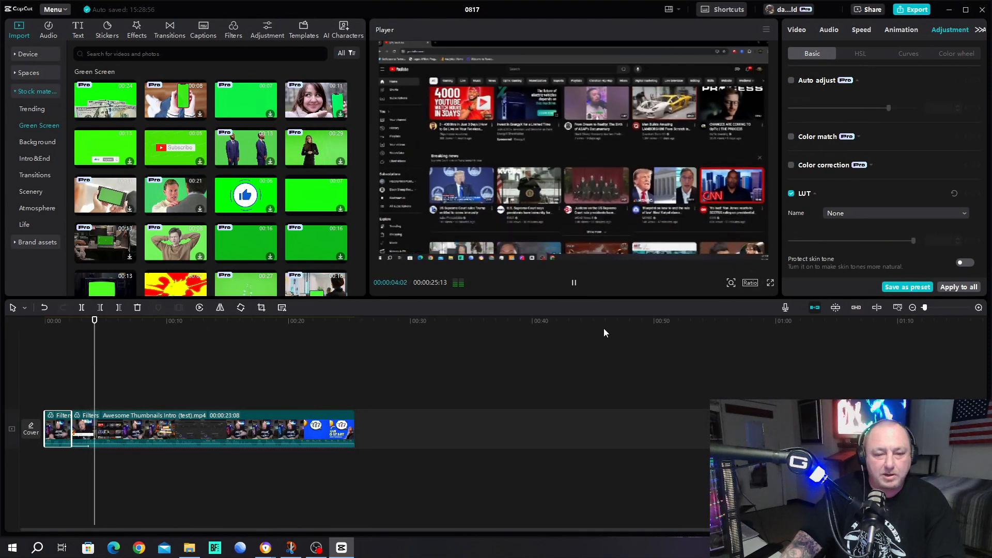
pyautogui.click(573, 283)
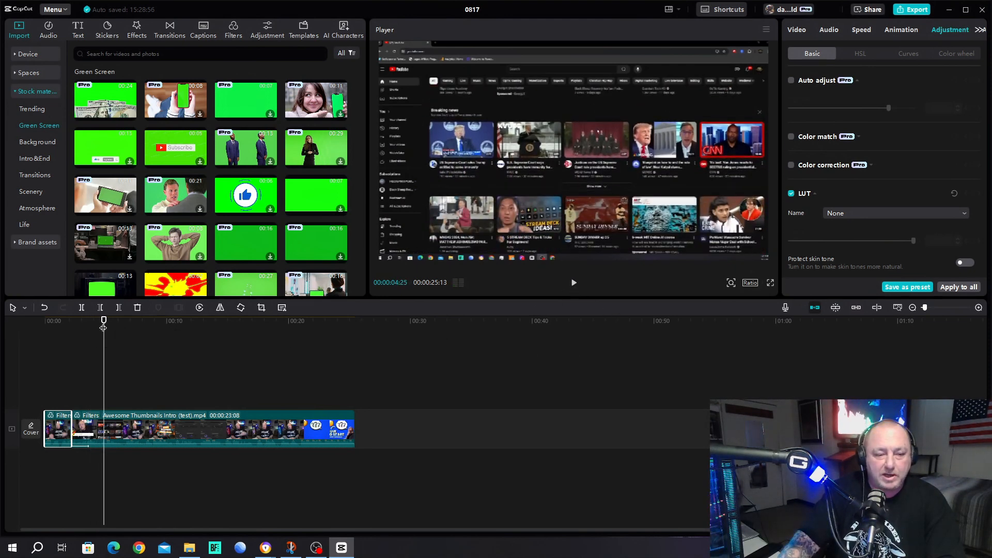
pyautogui.moveTo(103, 324); pyautogui.dragTo(225, 338)
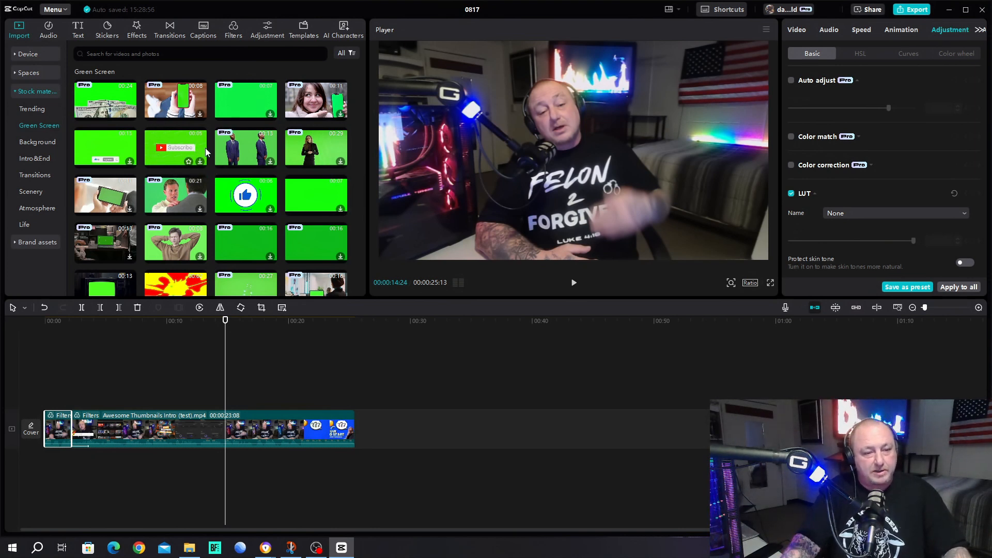
# Step: Preview the green-screen businessmen stock clip, add it on a track above the main clip, and place the playhead at 00:00:05:15
pyautogui.click(239, 149)
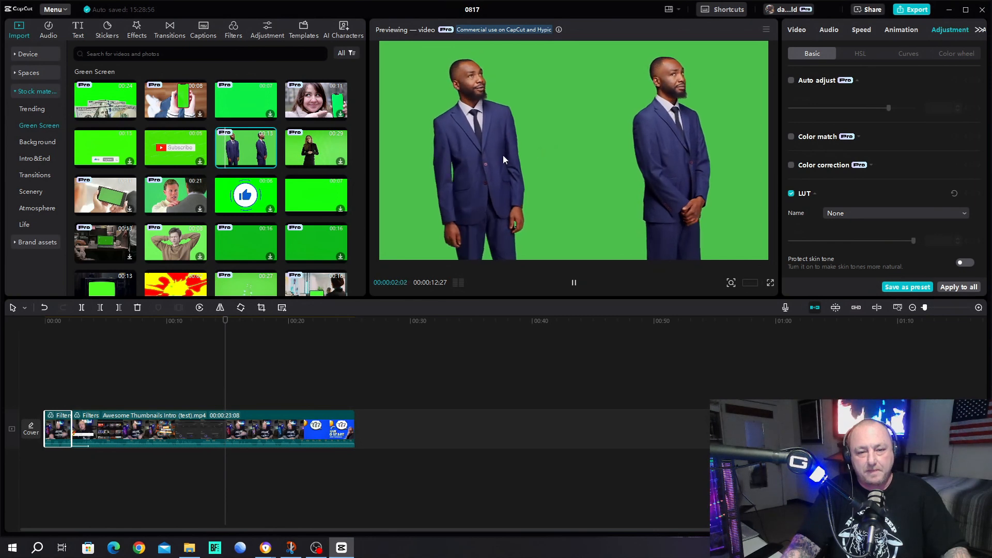
pyautogui.moveTo(246, 149); pyautogui.dragTo(85, 395)
pyautogui.click(169, 321)
pyautogui.moveTo(146, 335); pyautogui.dragTo(112, 341)
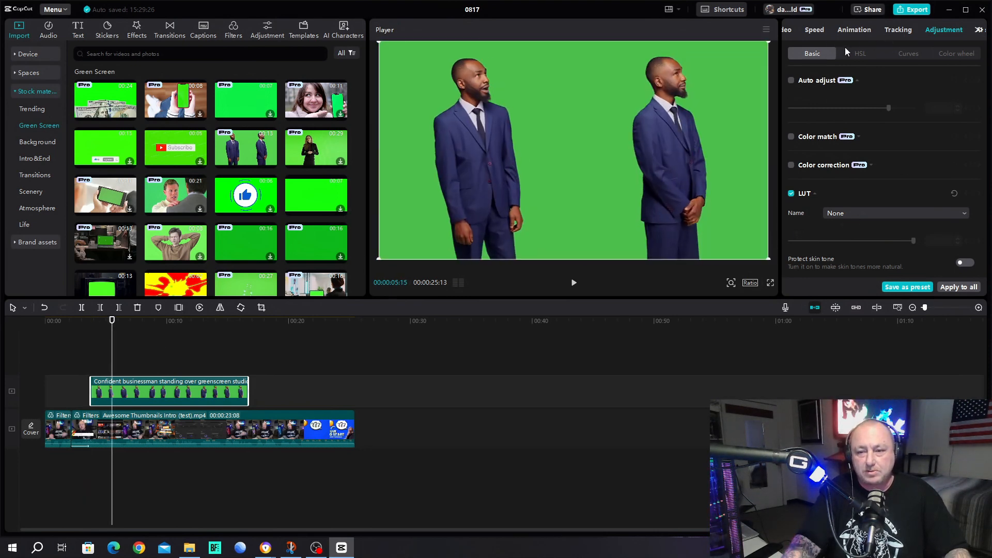
# Step: Remove the businessmen clip's green background with Chroma key, picking the green as key color, and play the composite
pyautogui.click(799, 31)
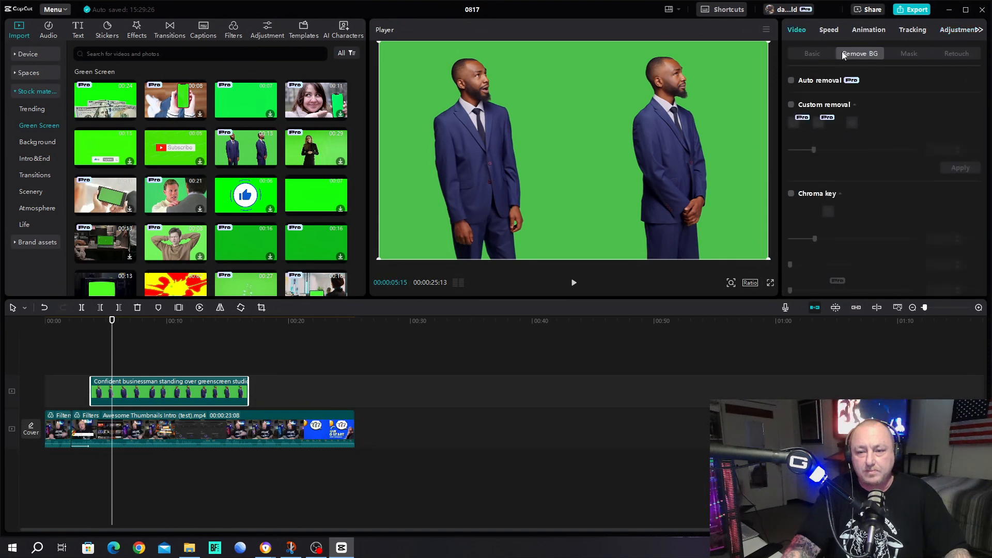
pyautogui.click(791, 194)
pyautogui.click(826, 213)
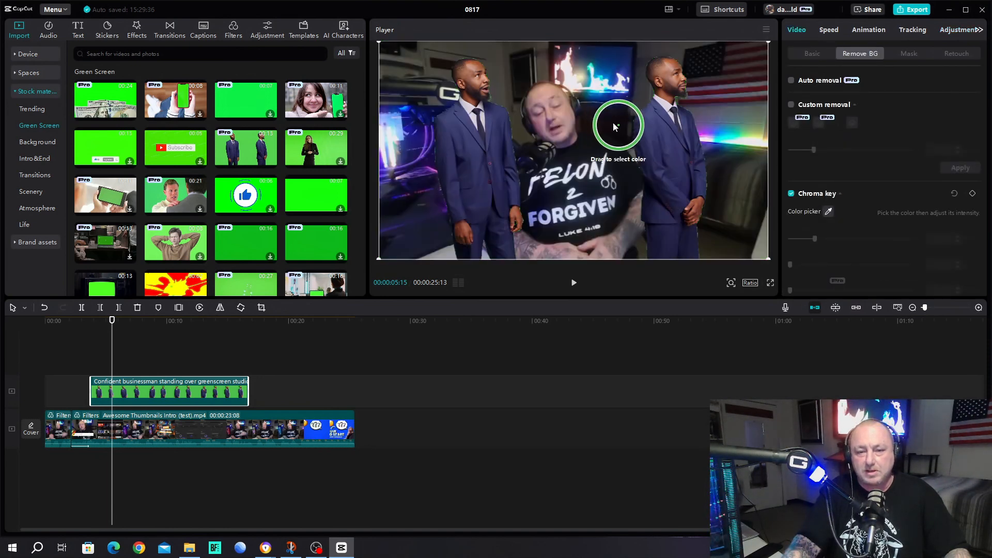
pyautogui.click(590, 89)
pyautogui.click(571, 283)
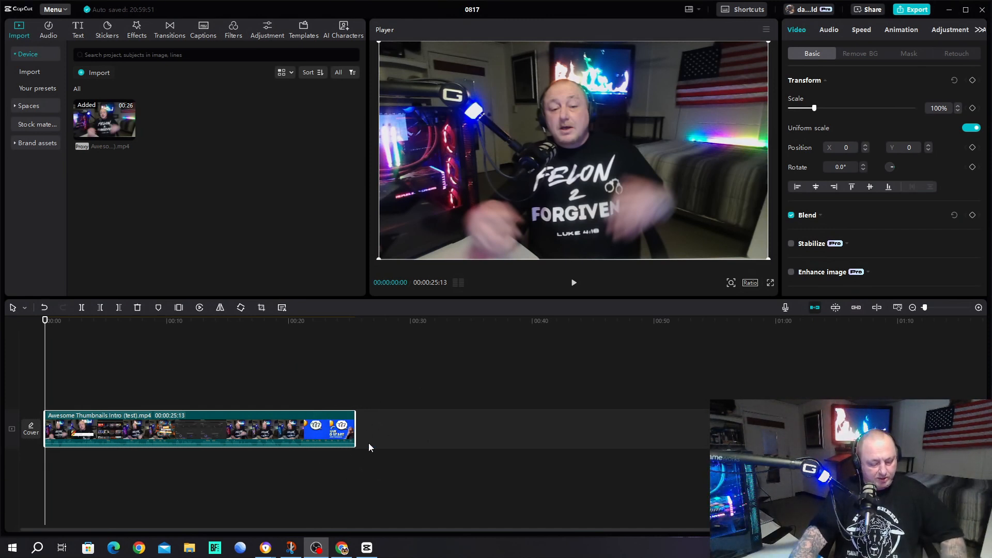
# Step: Select the main clip and zoom the timeline to fit, trying a slightly smaller zoom before fitting it again
pyautogui.click(339, 425)
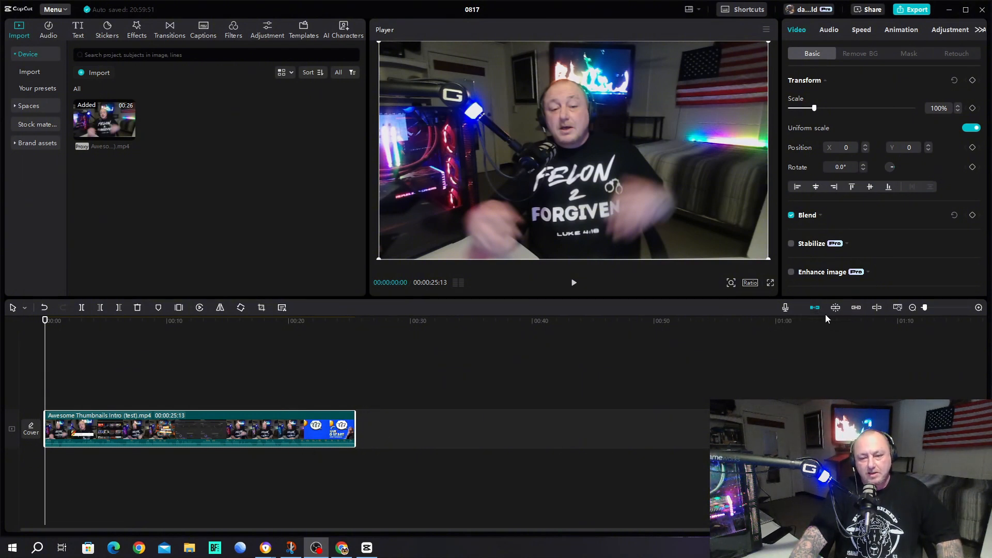
pyautogui.click(896, 309)
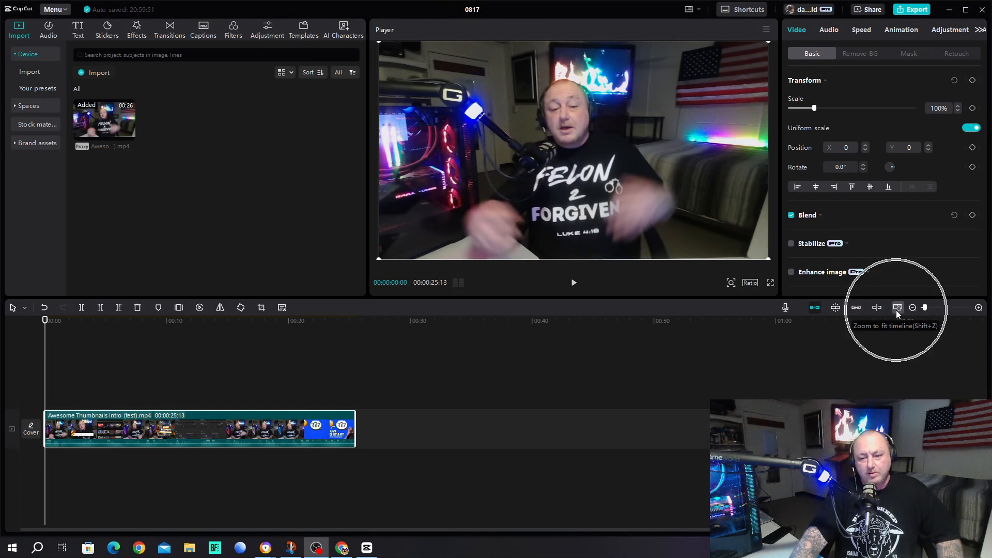
pyautogui.click(897, 309)
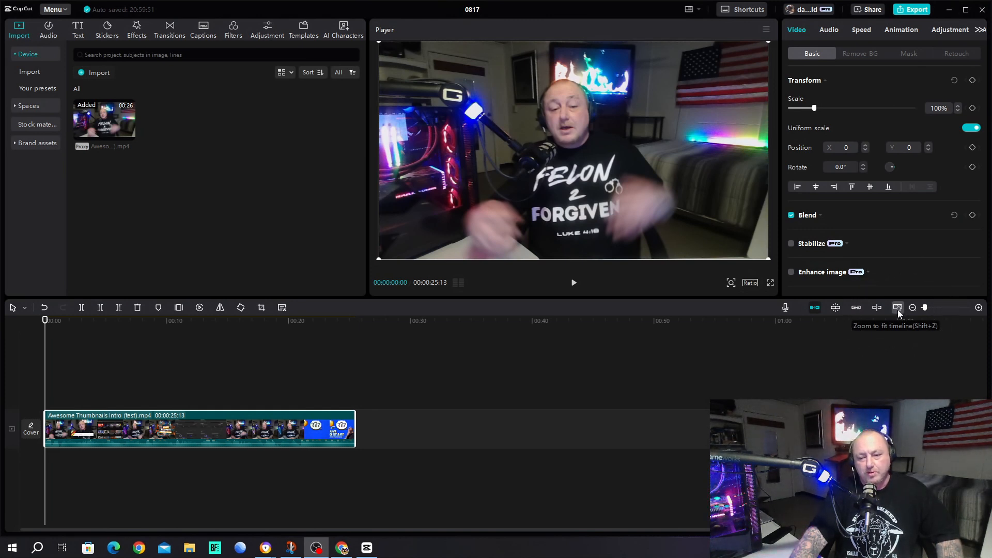
pyautogui.click(897, 309)
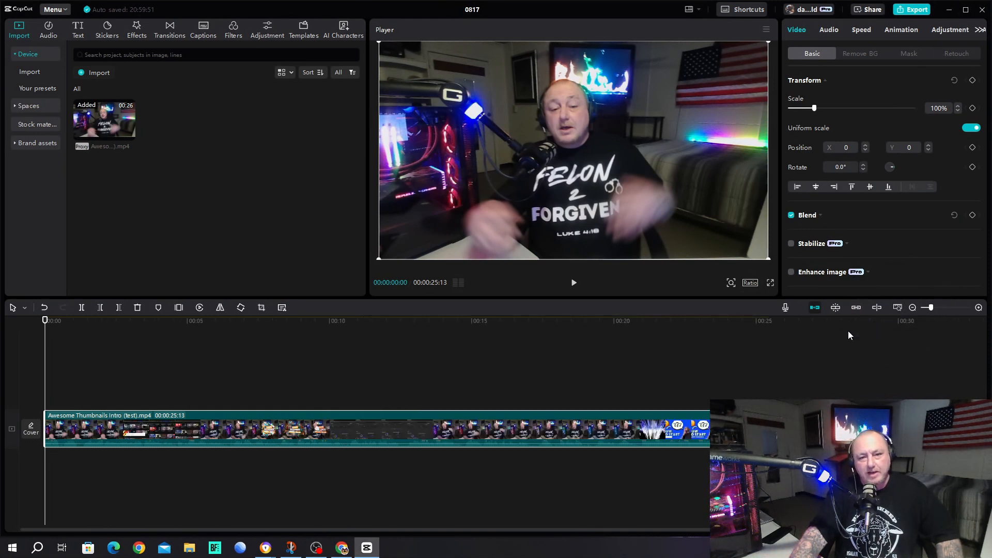
pyautogui.moveTo(932, 308); pyautogui.dragTo(931, 309)
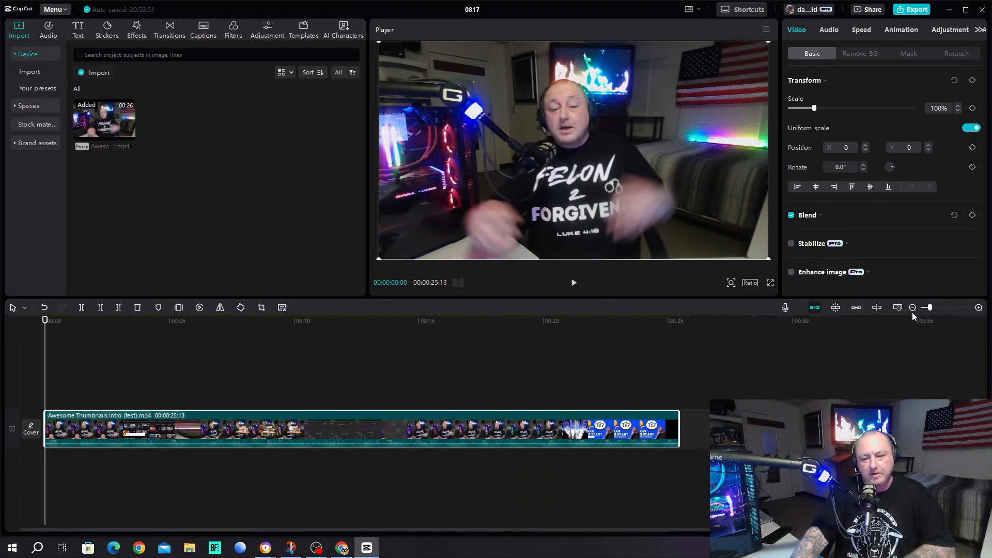
pyautogui.click(899, 308)
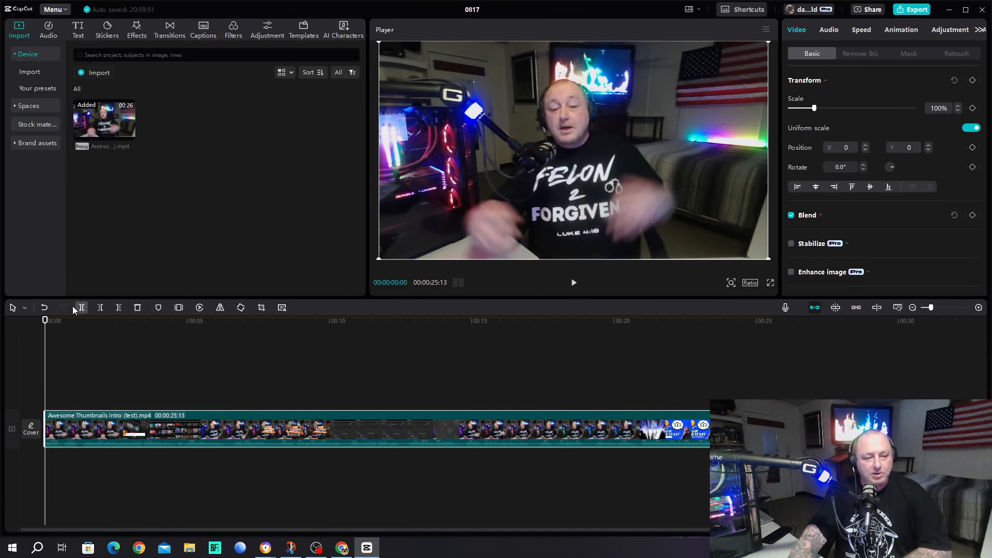
# Step: Split the main clip at 00:00:01:20, try moving the second segment, and undo the split
pyautogui.moveTo(44, 325); pyautogui.dragTo(92, 324)
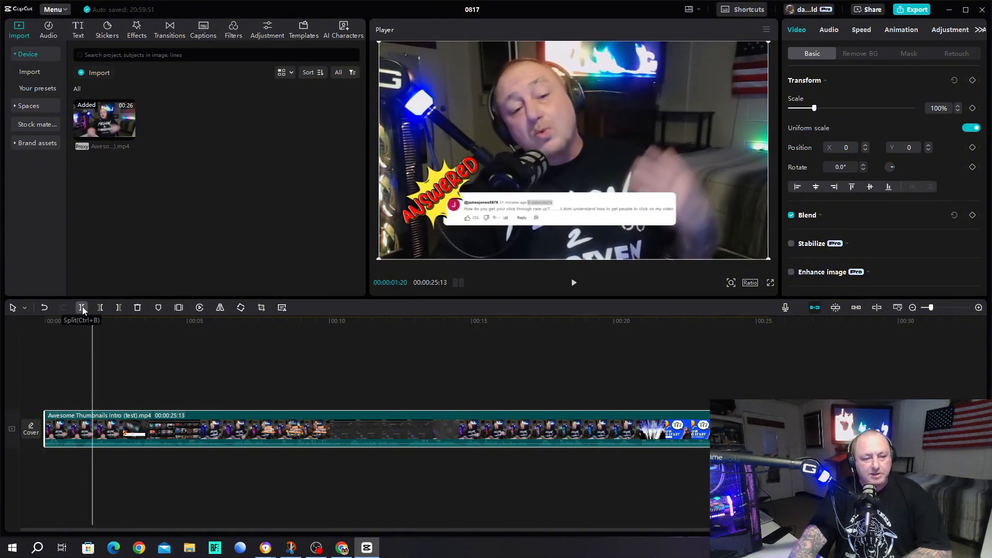
pyautogui.click(82, 308)
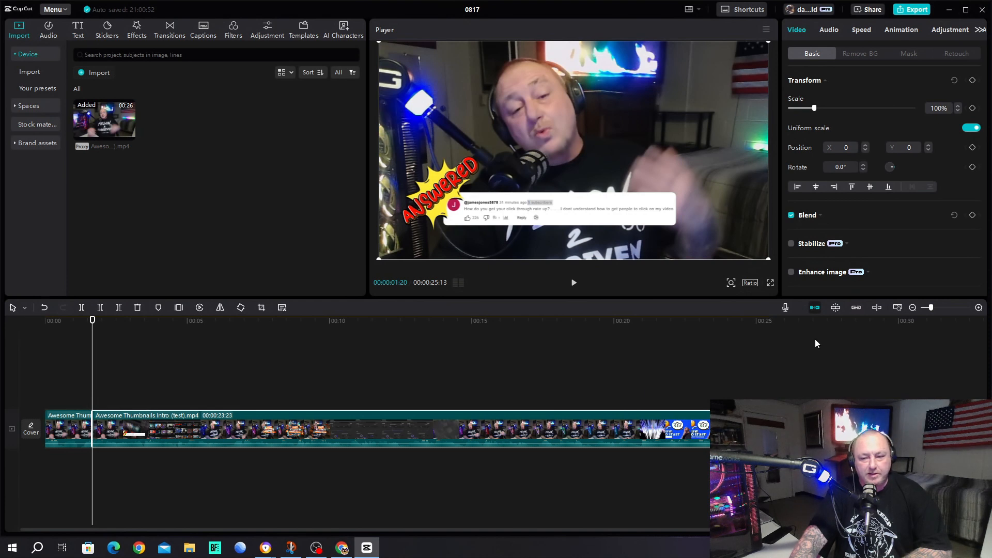
pyautogui.moveTo(422, 433); pyautogui.dragTo(393, 420)
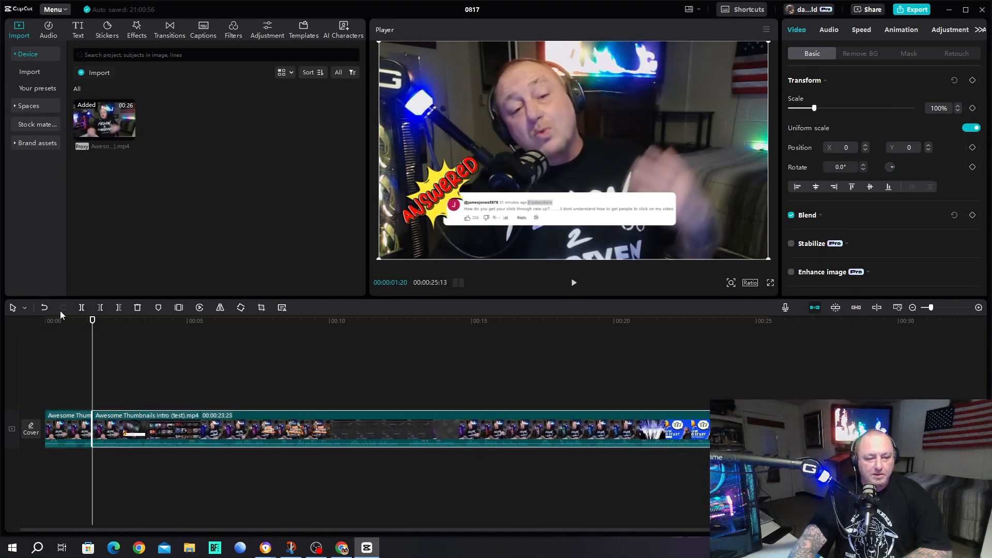
pyautogui.click(44, 308)
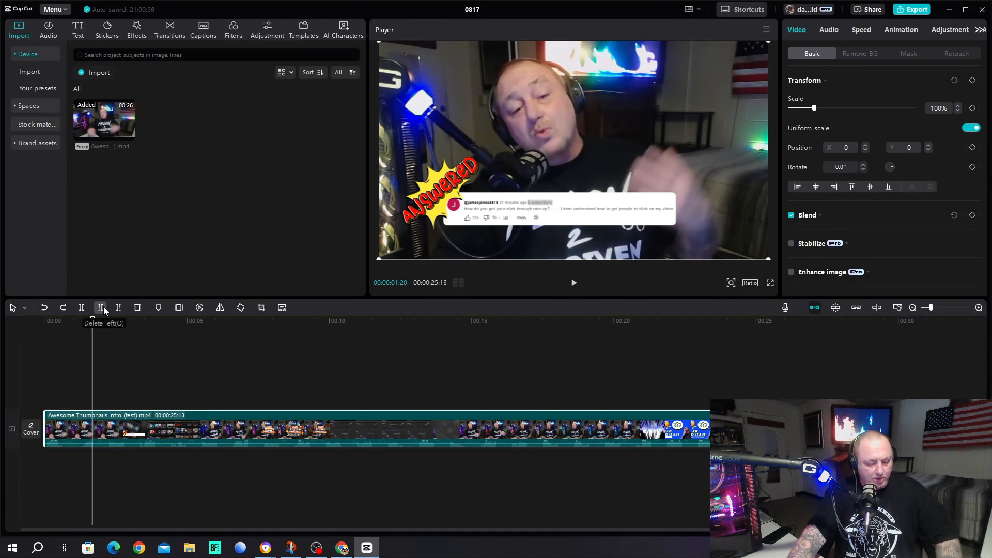
# Step: With the main track magnet off, try deleting the clip's part before and its part after 00:00:01:20, undoing each deletion
pyautogui.click(100, 308)
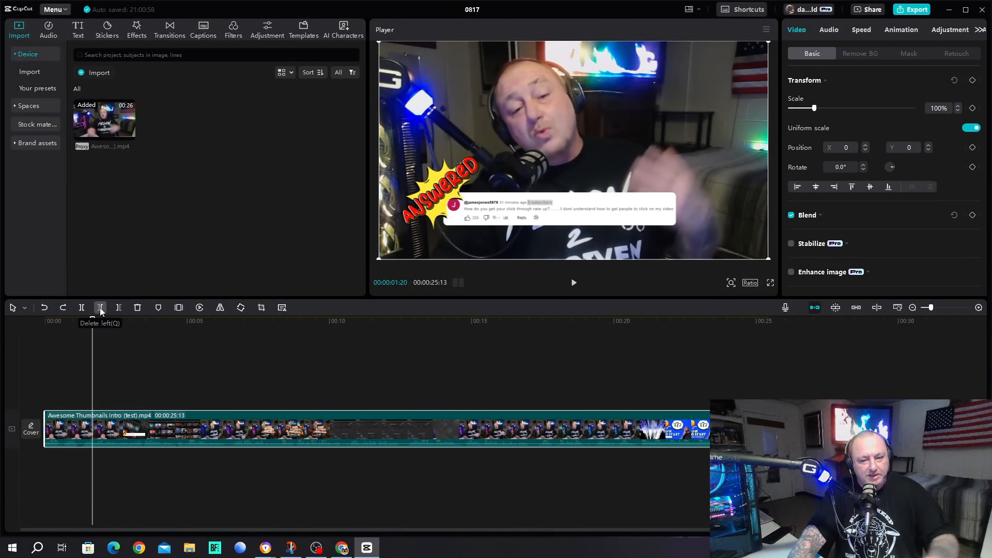
pyautogui.click(819, 306)
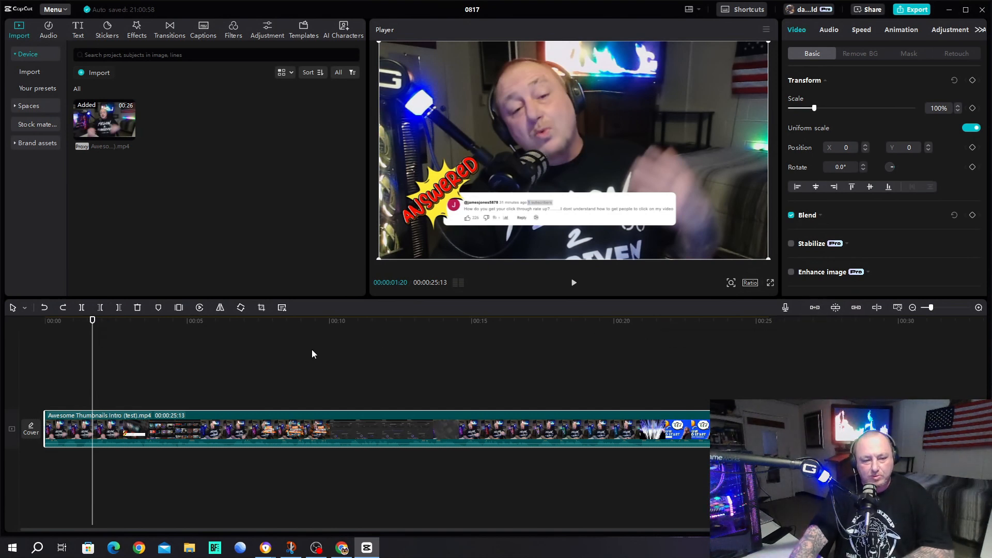
pyautogui.click(101, 309)
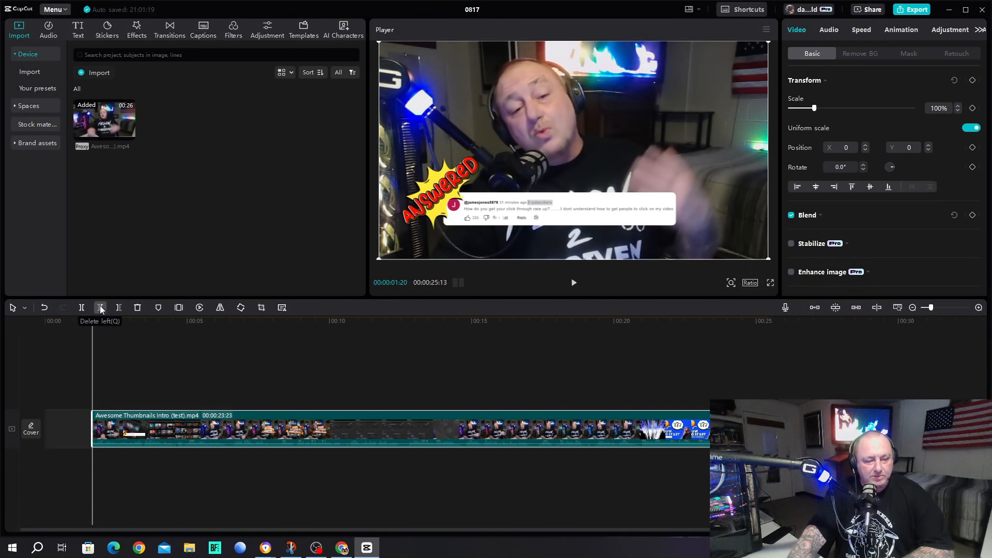
pyautogui.click(46, 312)
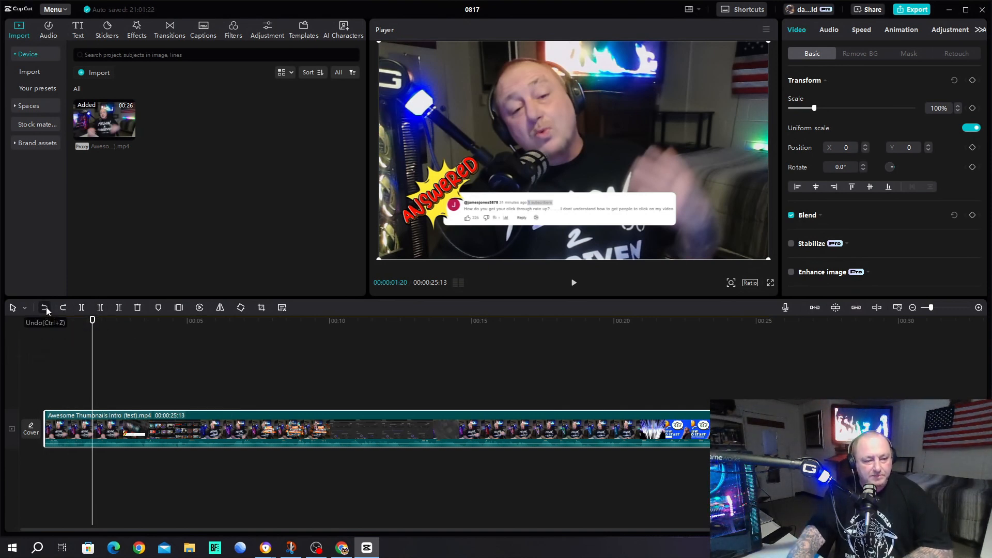
pyautogui.click(120, 309)
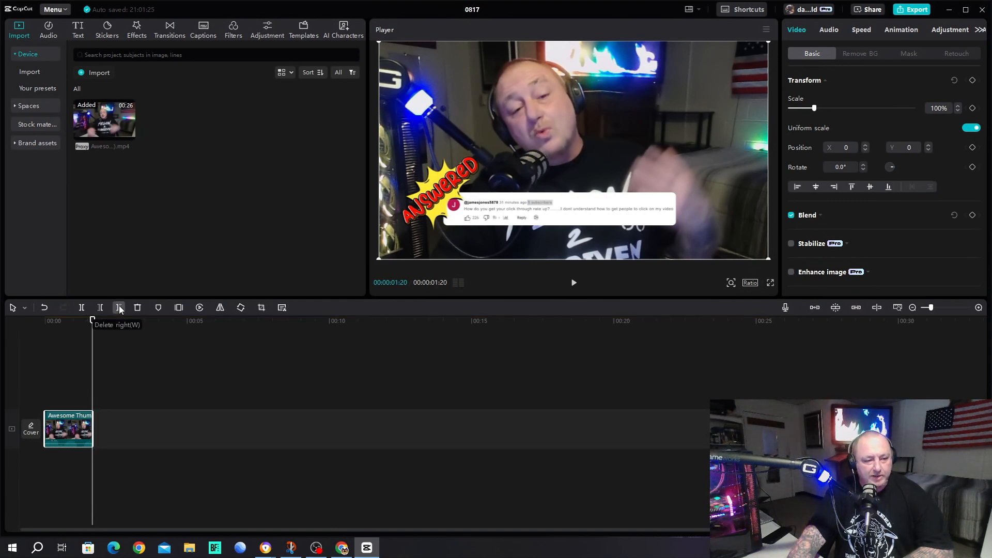
pyautogui.click(49, 309)
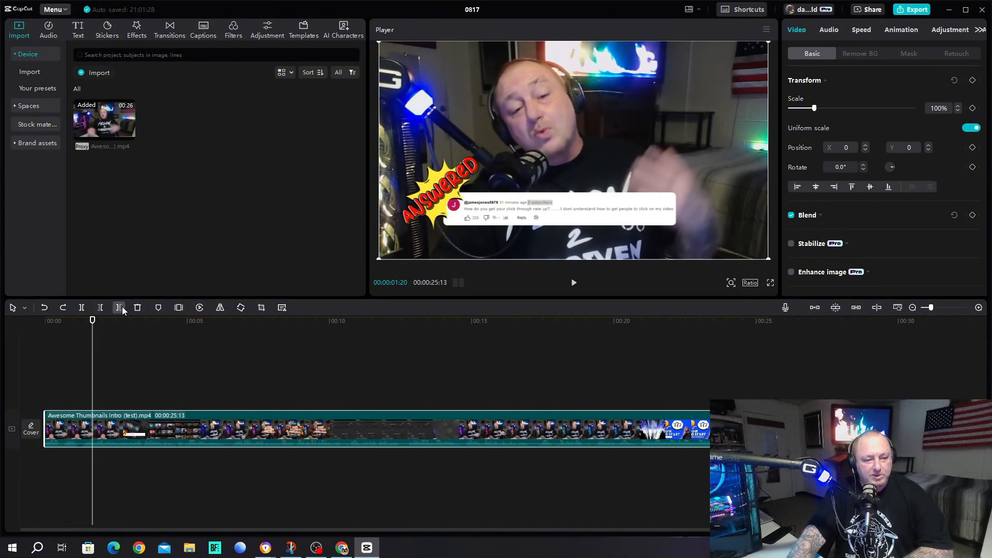
# Step: Split the clip at 00:00:01:20, shift the second segment slightly later, and turn on the main track magnet to close the gap
pyautogui.click(82, 309)
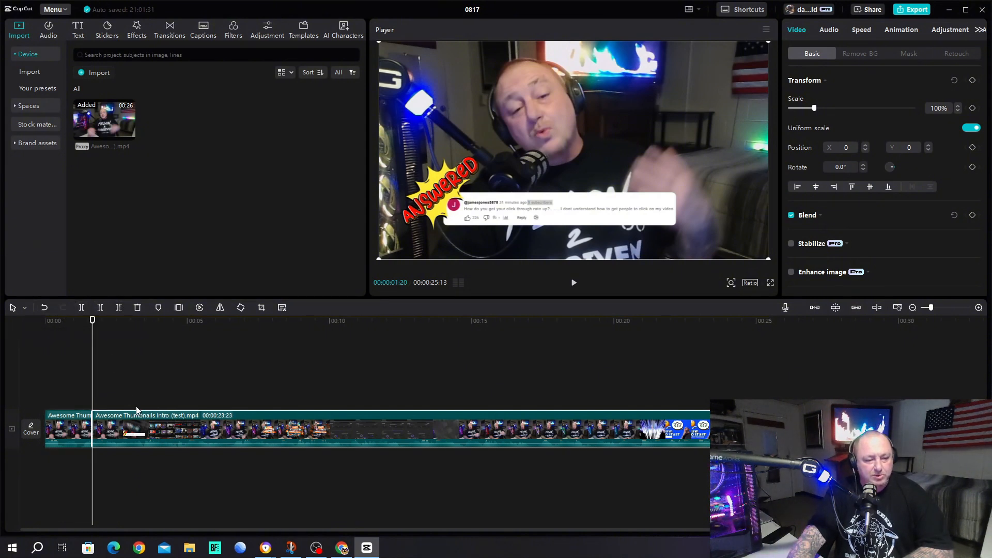
pyautogui.moveTo(155, 430)
pyautogui.mouseDown()
pyautogui.moveTo(196, 432)
pyautogui.moveTo(167, 437)
pyautogui.mouseUp()
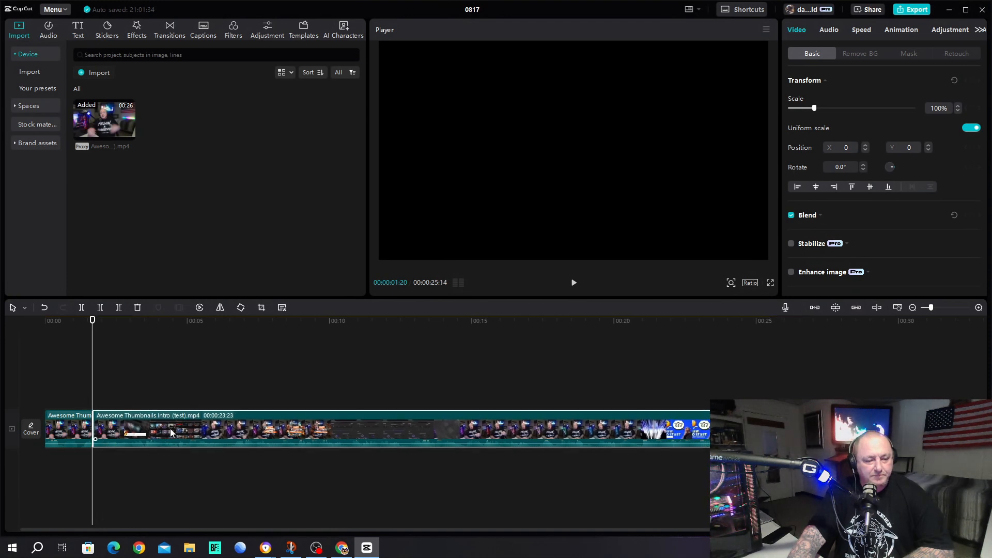
pyautogui.click(816, 308)
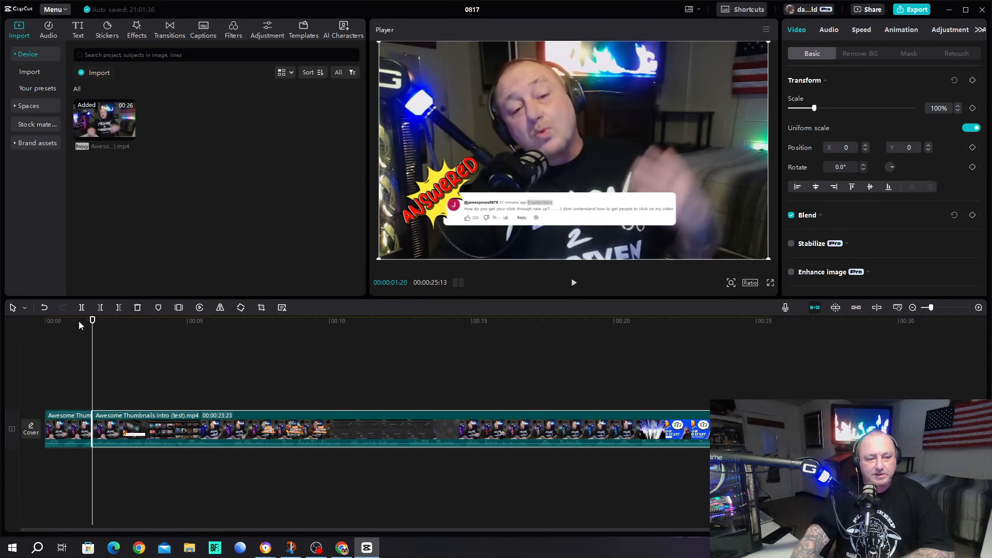
# Step: Move the playhead to 00:00:03:10 and undo the segment moves and the split
pyautogui.moveTo(91, 321); pyautogui.dragTo(140, 329)
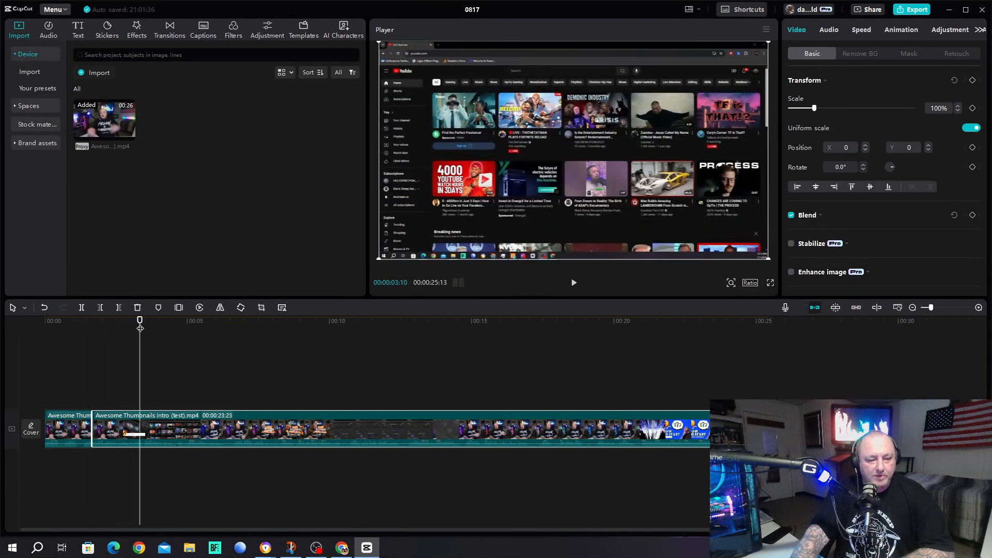
pyautogui.click(44, 309)
pyautogui.click(45, 309)
pyautogui.click(44, 309)
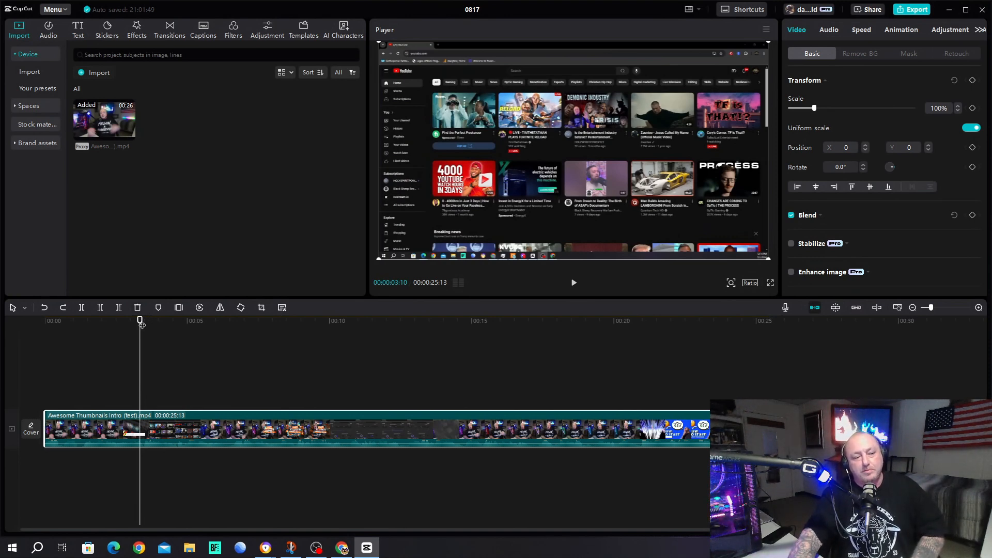
# Step: Scrub and play around the five-second mark, and place the playhead at 00:00:04:27
pyautogui.moveTo(142, 324); pyautogui.dragTo(186, 335)
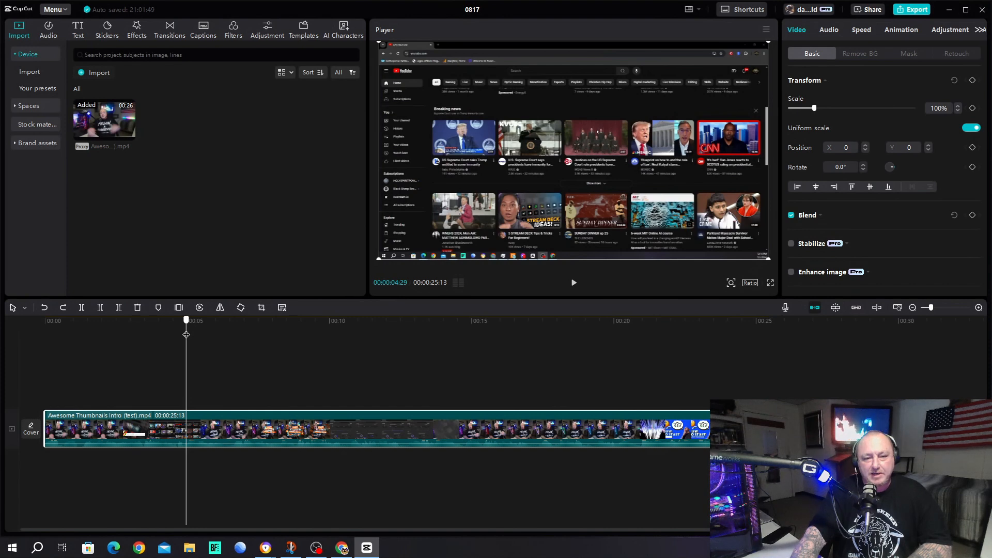
pyautogui.click(573, 284)
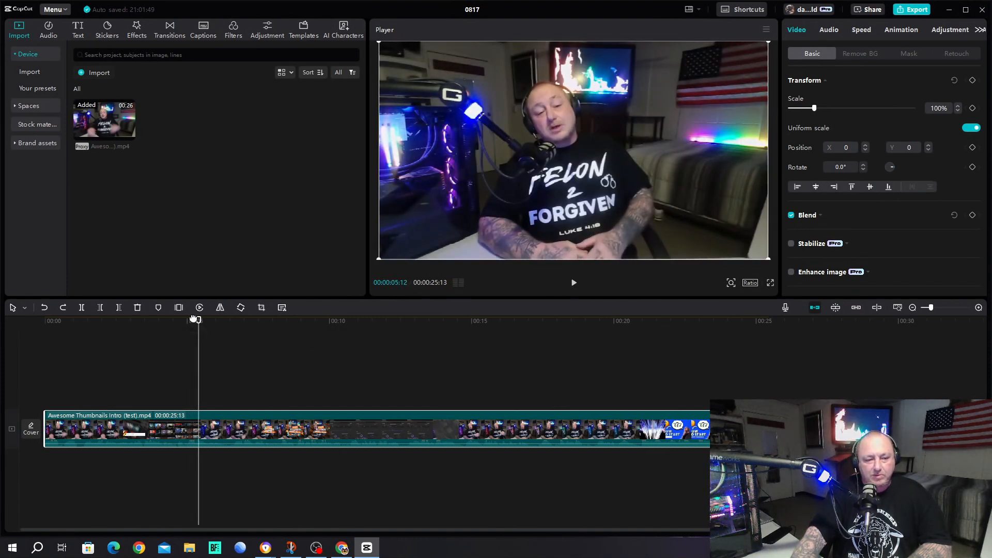
pyautogui.moveTo(197, 323); pyautogui.dragTo(184, 329)
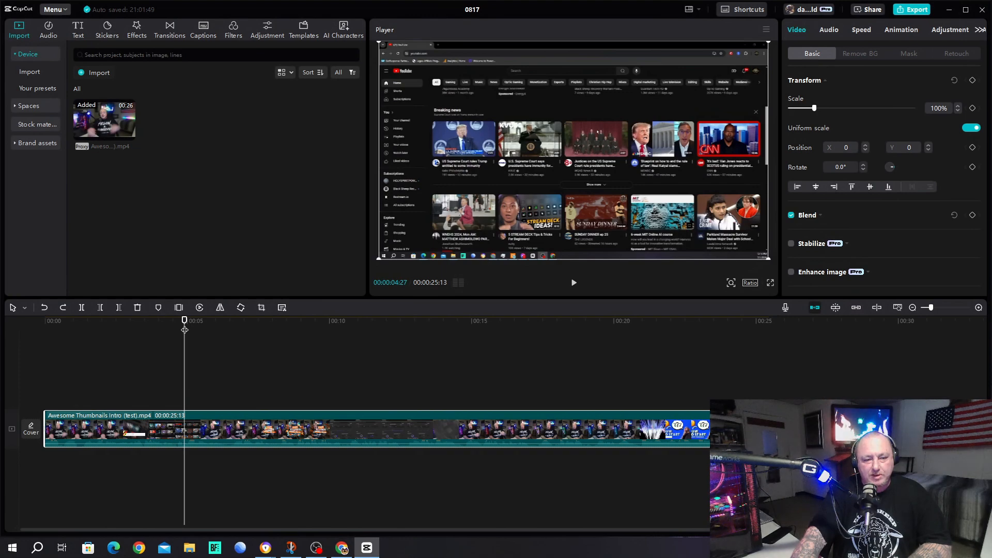
# Step: Add a marker to the clip at 00:00:04:27 and delete that marker
pyautogui.click(159, 308)
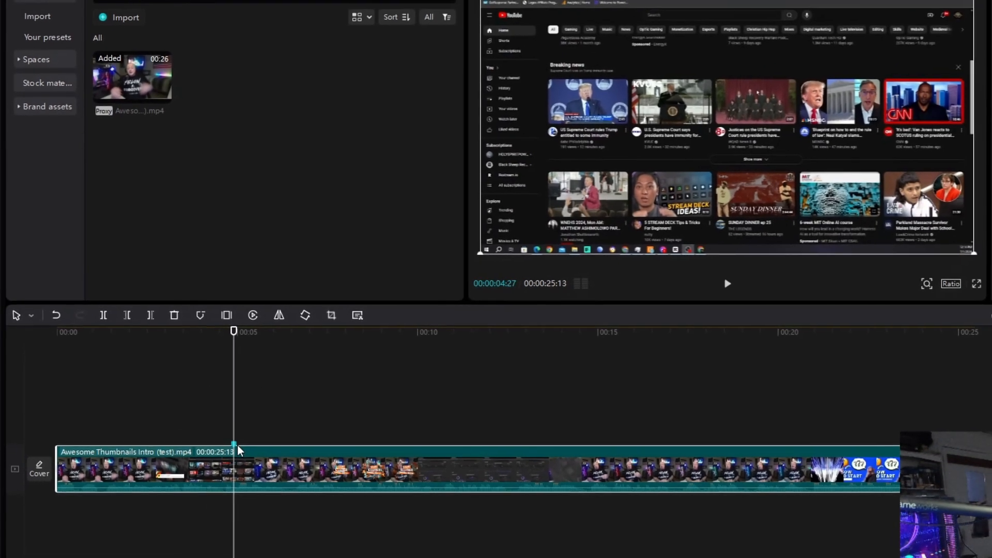
pyautogui.press('ctrl')
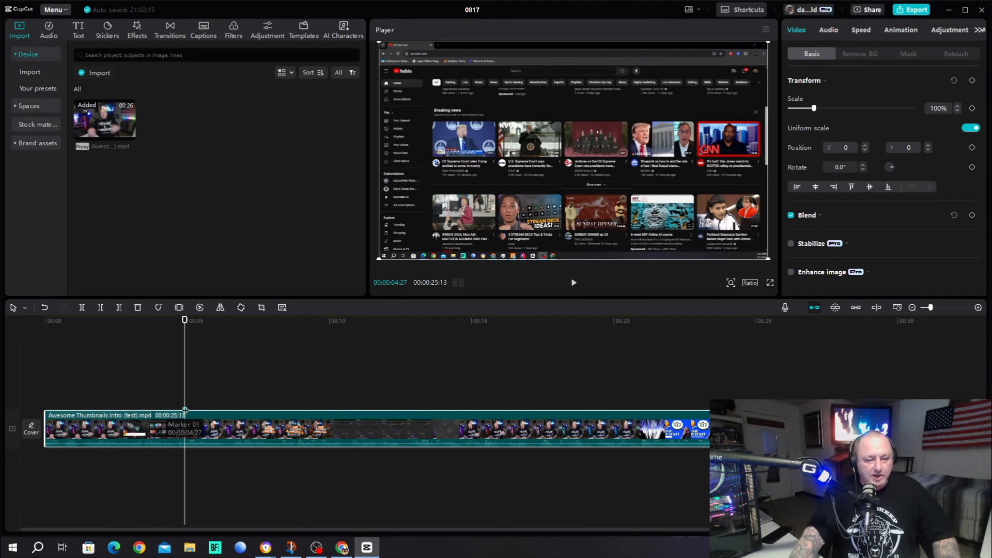
pyautogui.rightClick(187, 412)
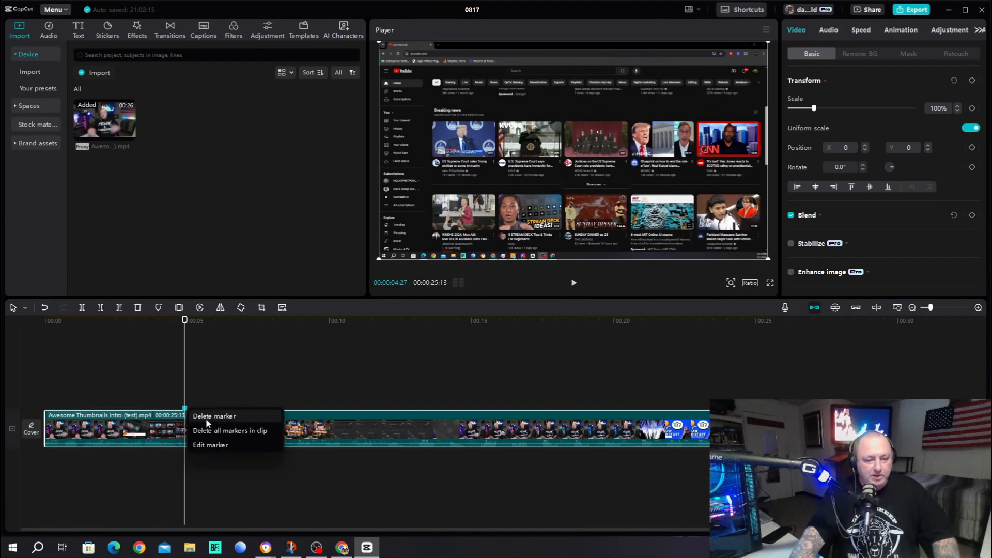
pyautogui.click(206, 417)
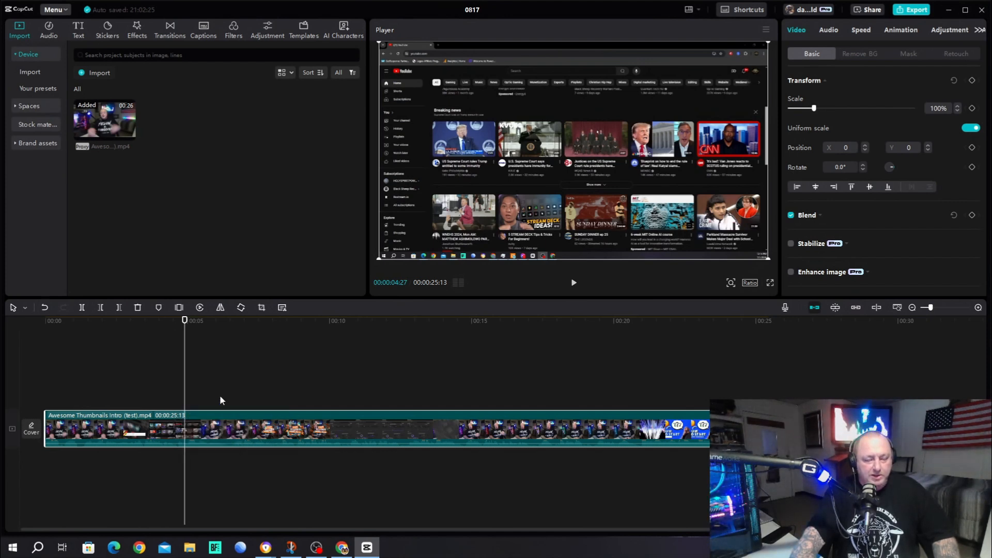
# Step: Insert a 3-second freeze frame at 00:00:04:27, preview it, and move it to a track above the clip
pyautogui.click(179, 308)
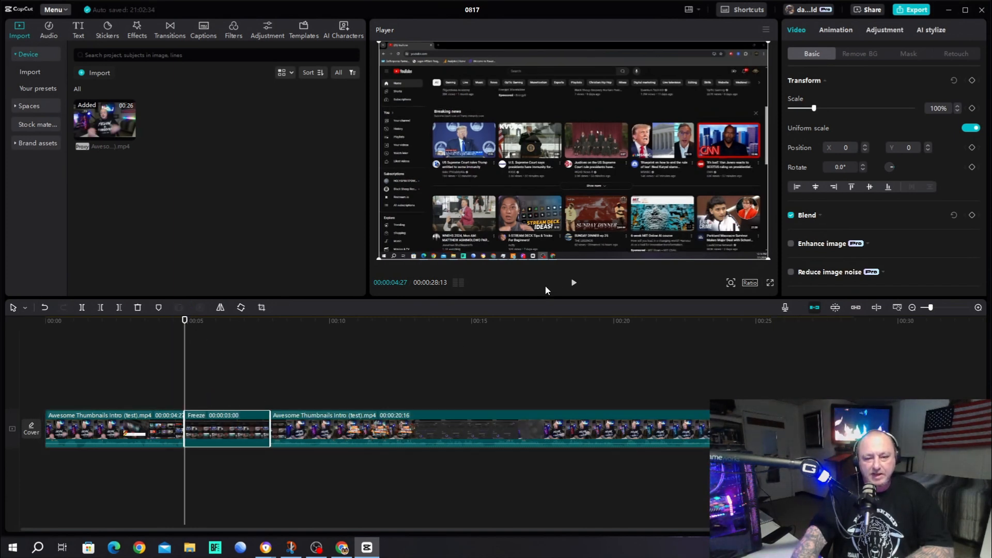
pyautogui.click(573, 284)
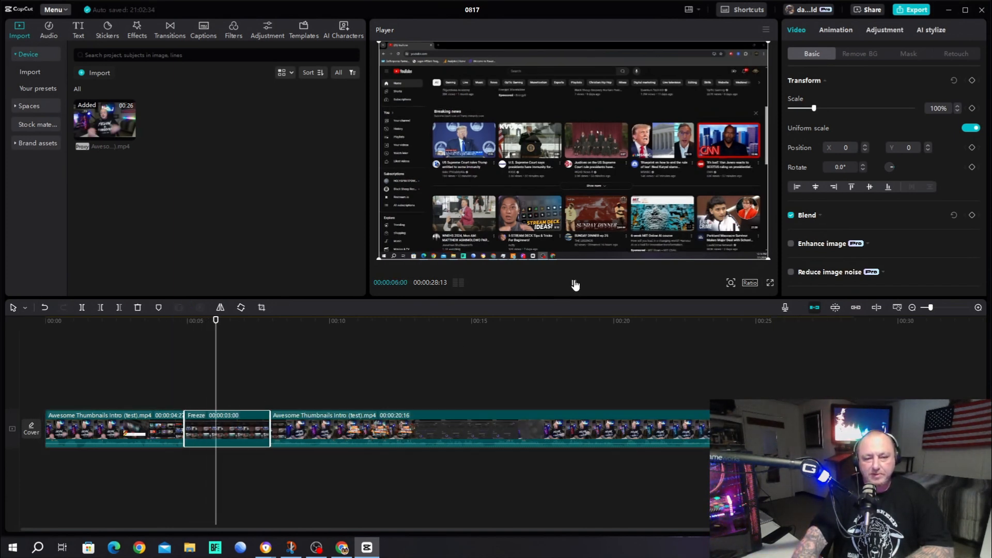
pyautogui.moveTo(220, 424); pyautogui.dragTo(225, 364)
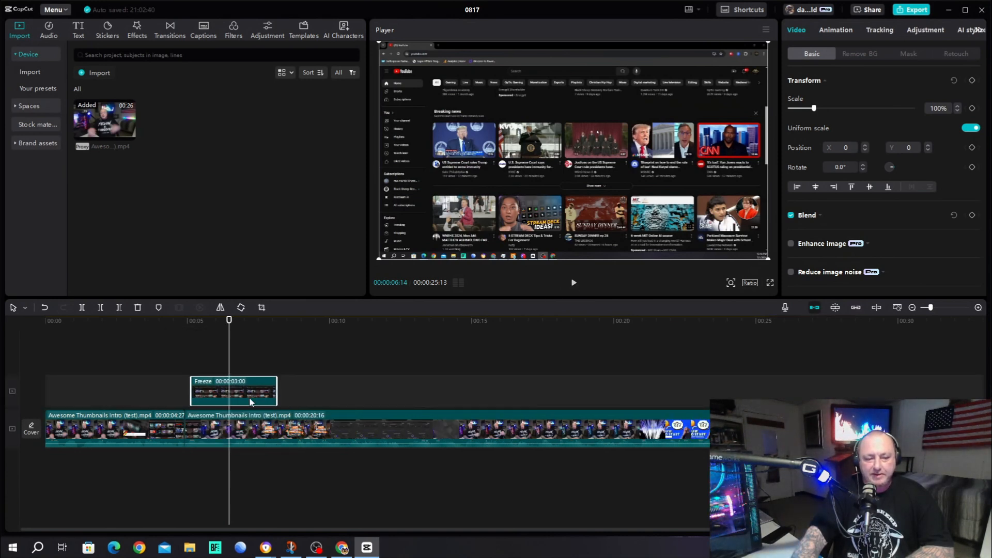
# Step: Delete the freeze frame from the upper track
pyautogui.rightClick(239, 384)
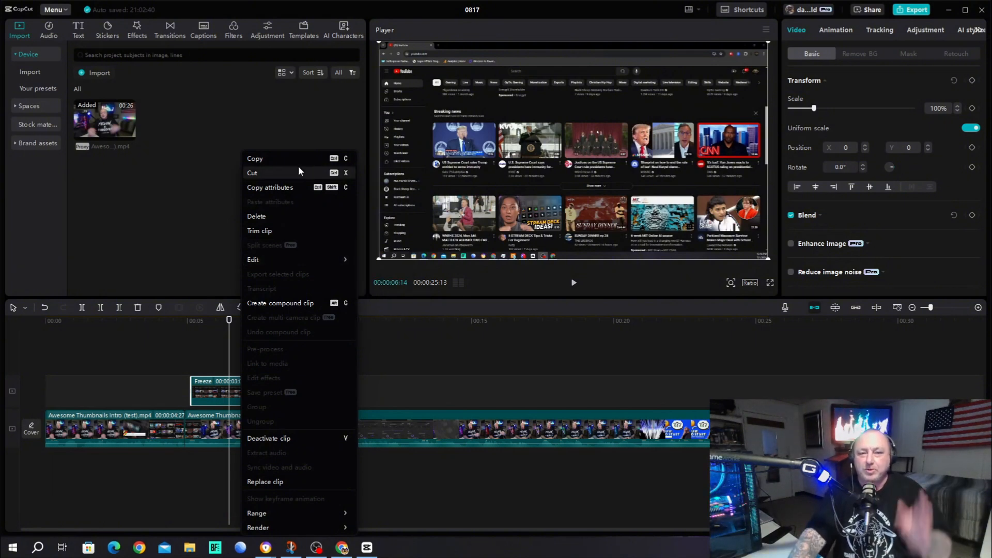
pyautogui.click(276, 216)
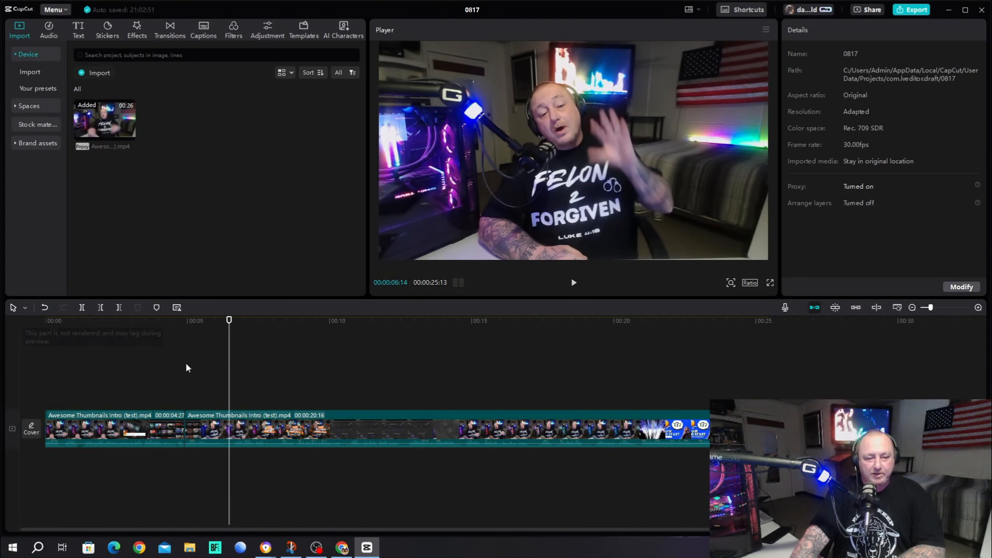
# Step: Reverse the second clip segment and play it back from 00:00:04:27
pyautogui.moveTo(233, 332); pyautogui.dragTo(195, 338)
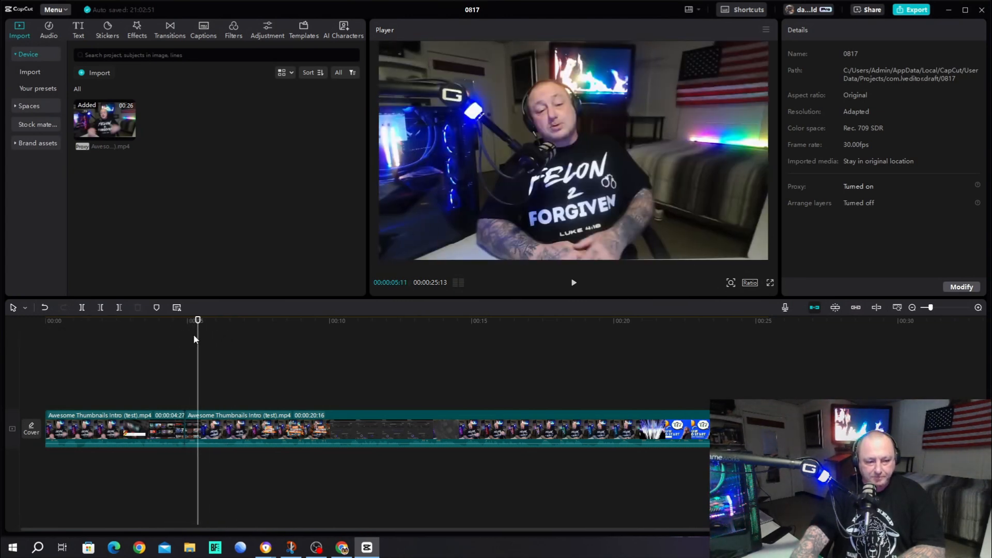
pyautogui.click(236, 426)
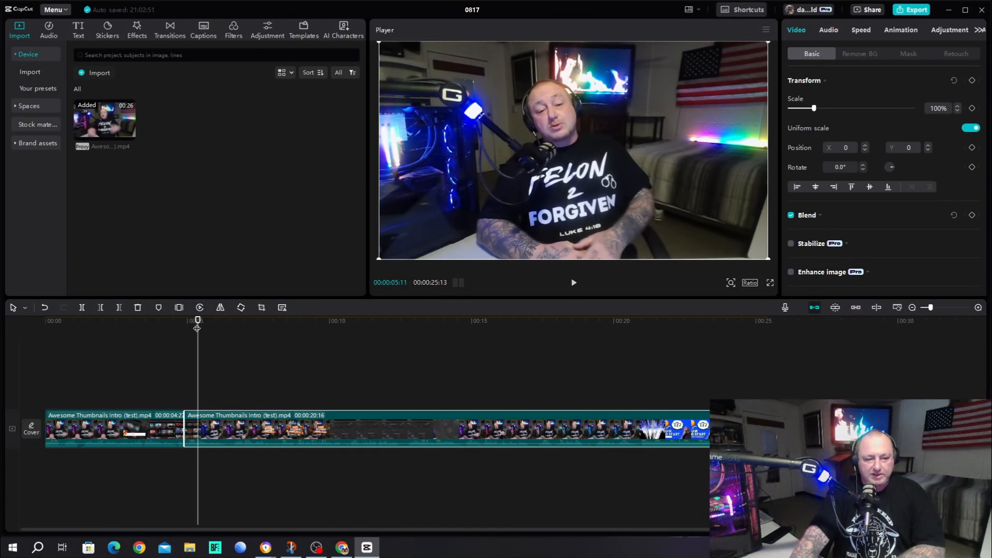
pyautogui.click(200, 308)
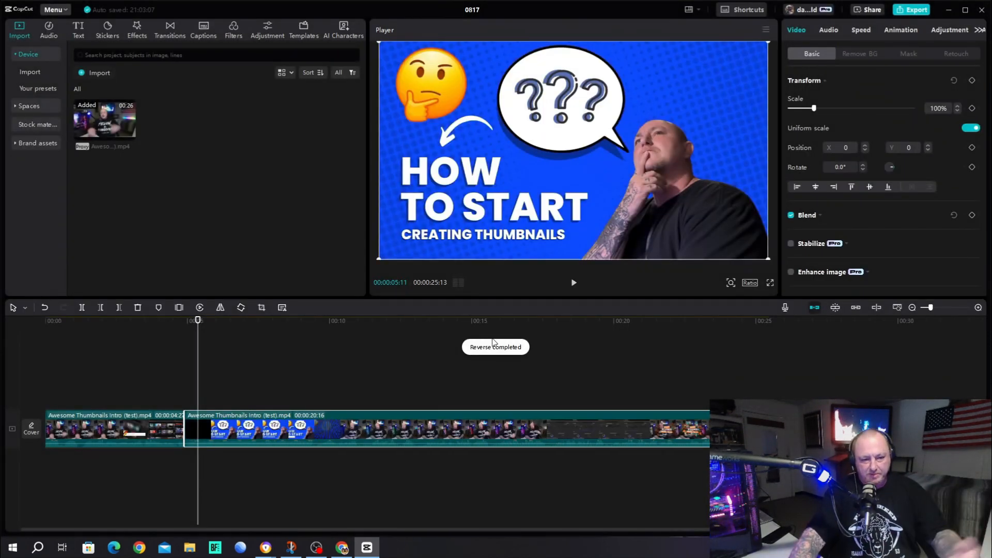
pyautogui.moveTo(198, 321); pyautogui.dragTo(183, 322)
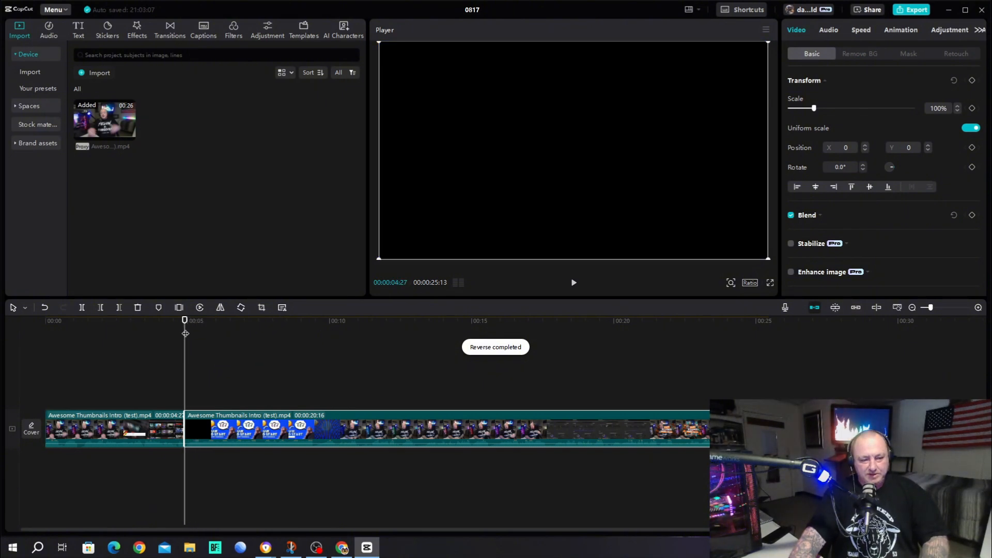
pyautogui.click(574, 284)
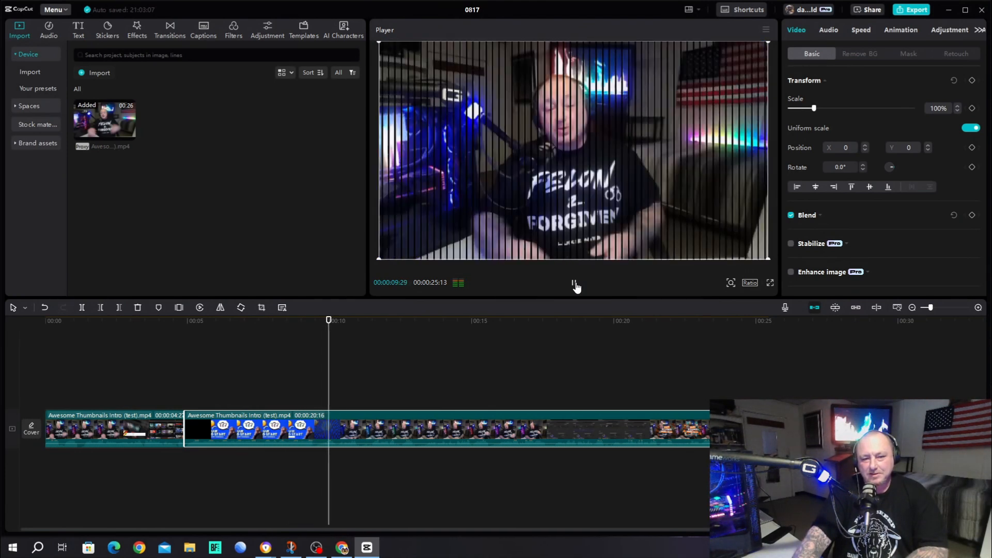
pyautogui.click(575, 283)
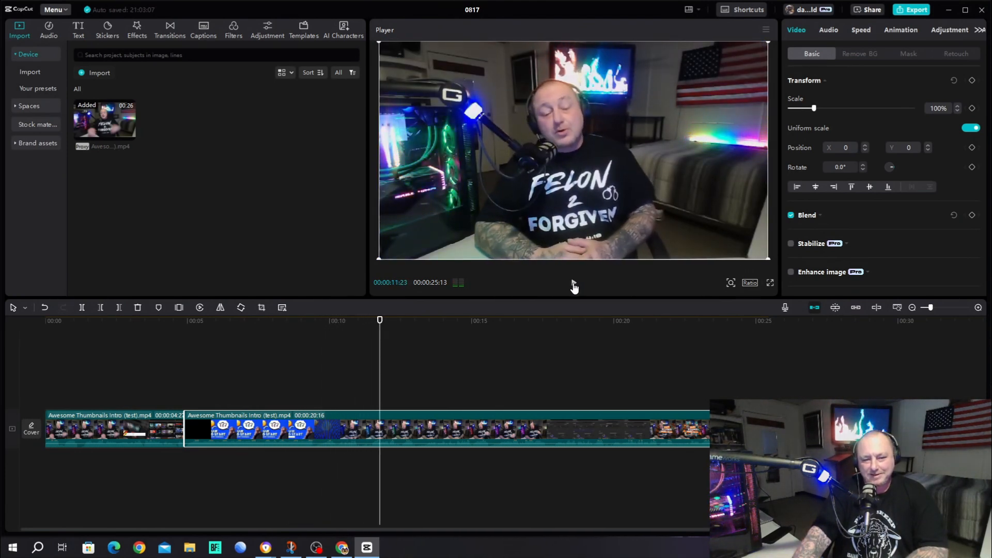
# Step: Undo the reversal and the freeze frame's deletion, and delete the freeze frame from the upper track again
pyautogui.click(45, 308)
pyautogui.click(45, 308)
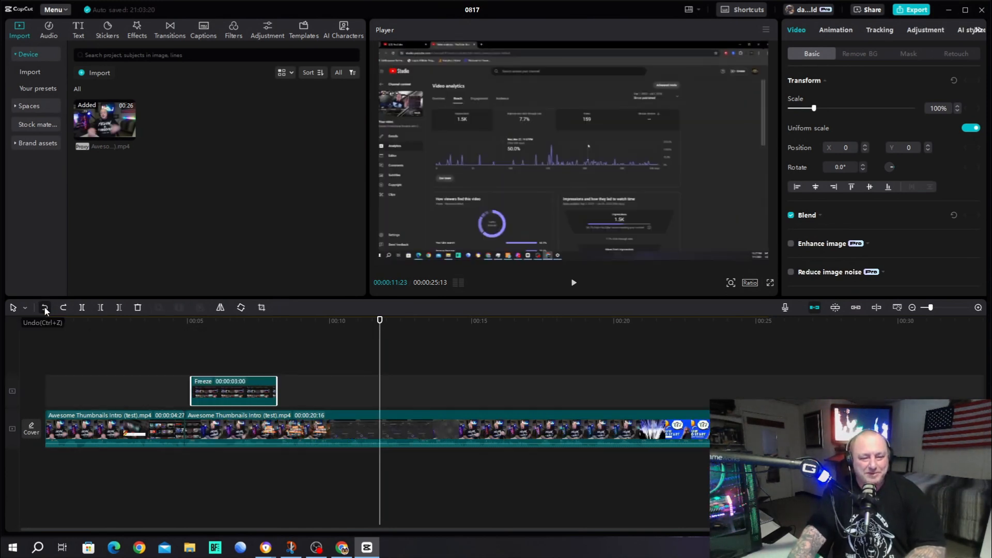
pyautogui.rightClick(248, 384)
pyautogui.click(278, 216)
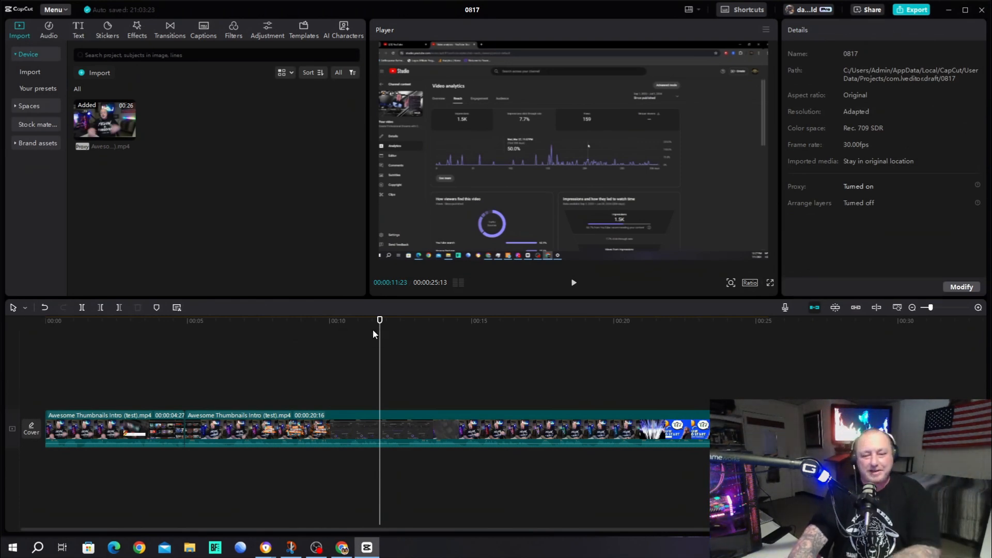
# Step: Undo the freeze frame edits back to the single clip with its marker, and delete the marker at 00:00:04:27
pyautogui.click(322, 426)
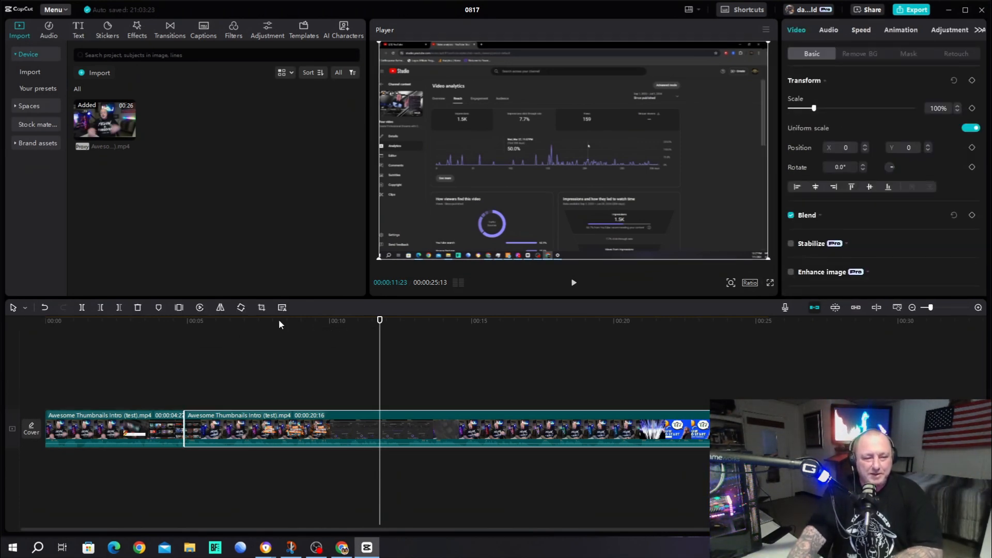
pyautogui.moveTo(379, 322); pyautogui.dragTo(263, 324)
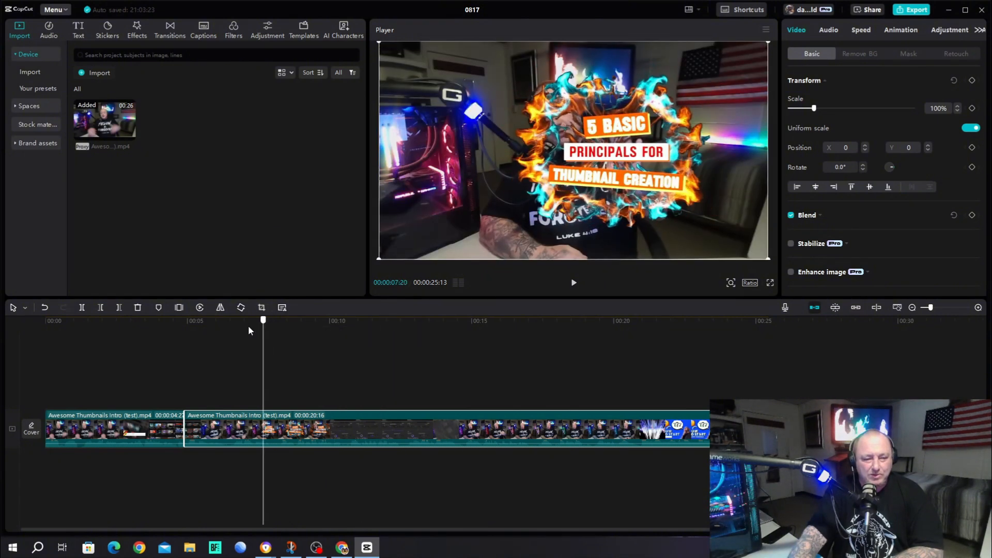
pyautogui.click(44, 308)
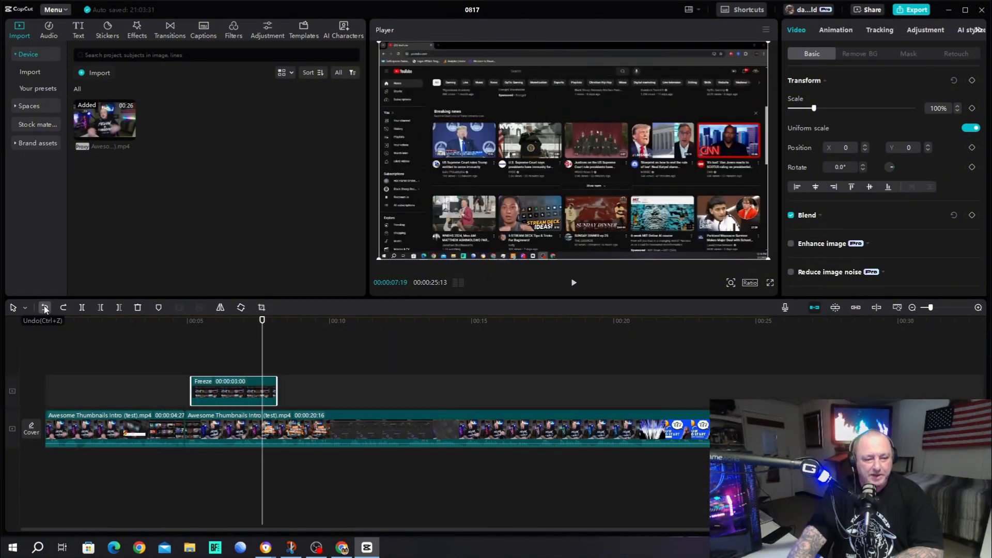
pyautogui.click(44, 309)
pyautogui.click(44, 308)
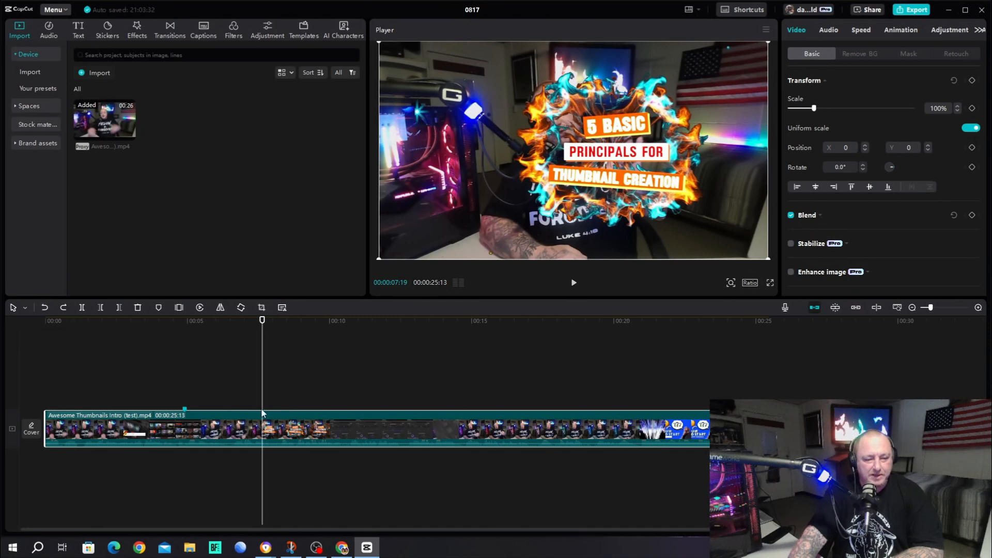
pyautogui.rightClick(185, 409)
pyautogui.click(199, 417)
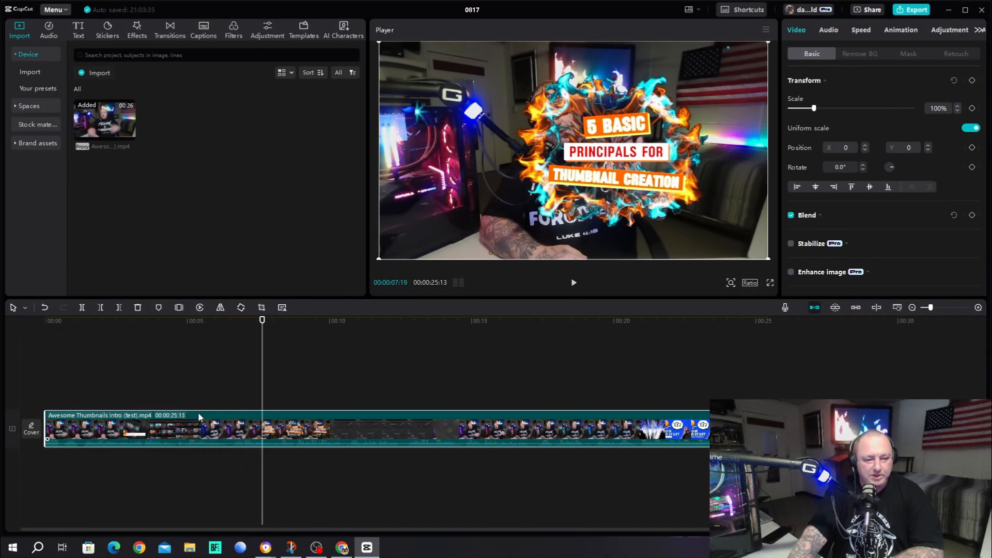
# Step: At 00:00:06:08, mirror the clip and restore its original orientation, twice in a row
pyautogui.moveTo(262, 320); pyautogui.dragTo(224, 321)
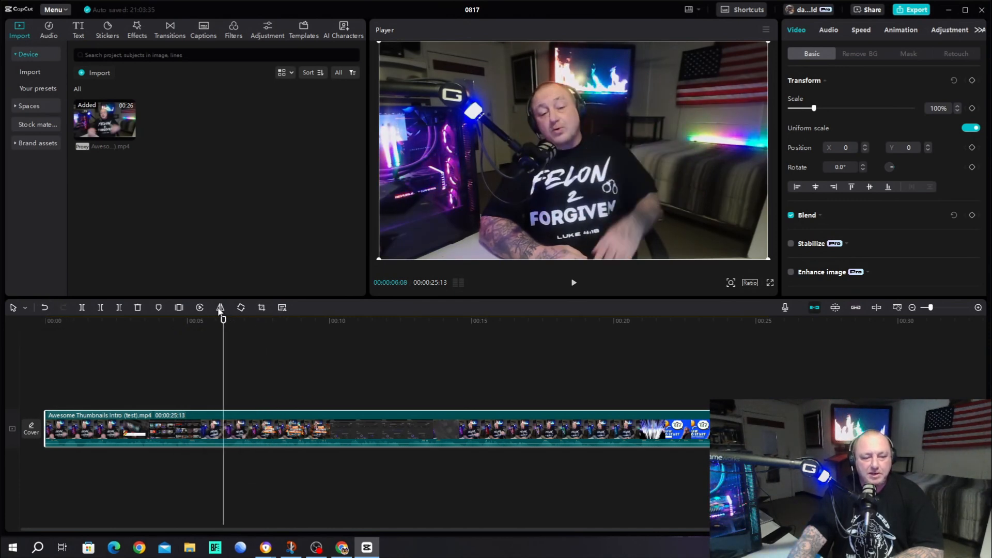
pyautogui.click(220, 308)
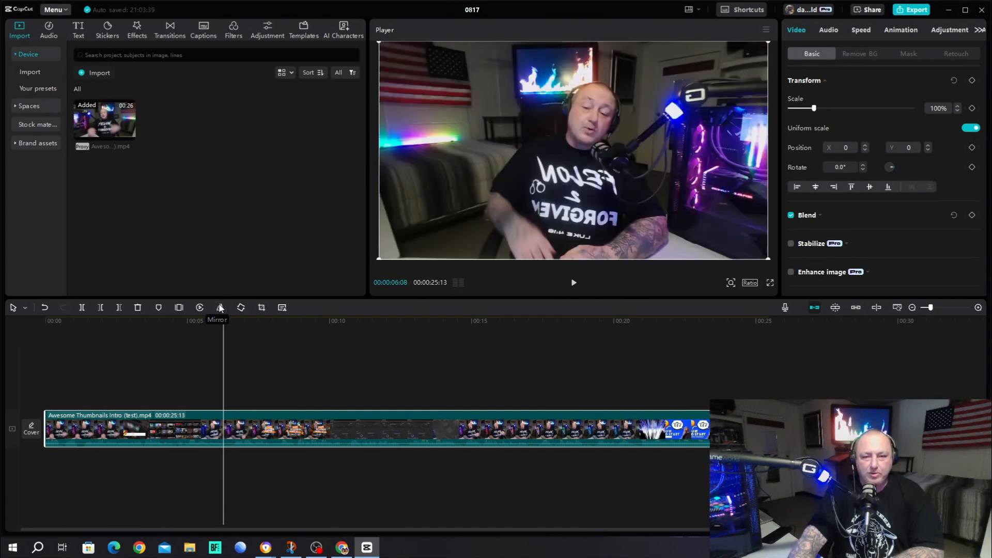
pyautogui.click(218, 309)
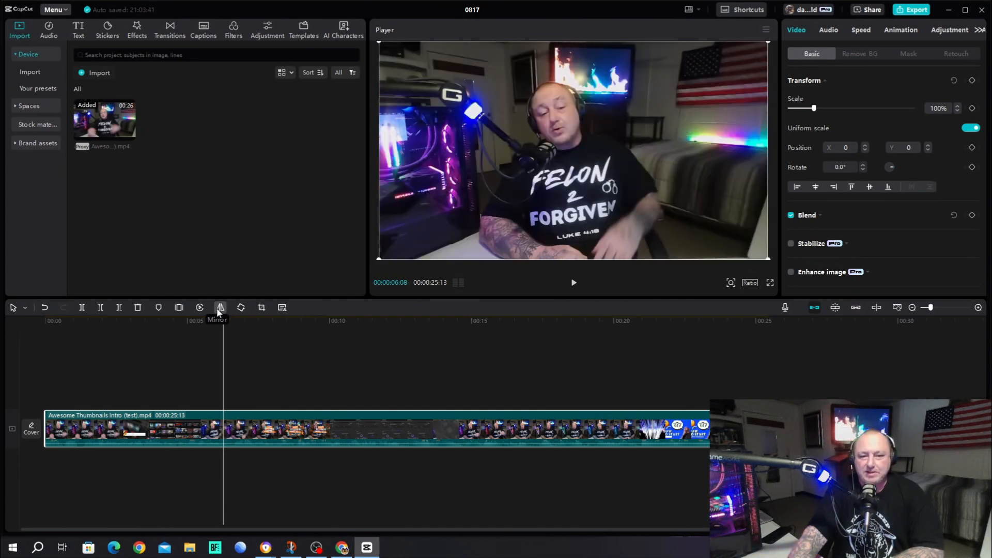
pyautogui.click(218, 309)
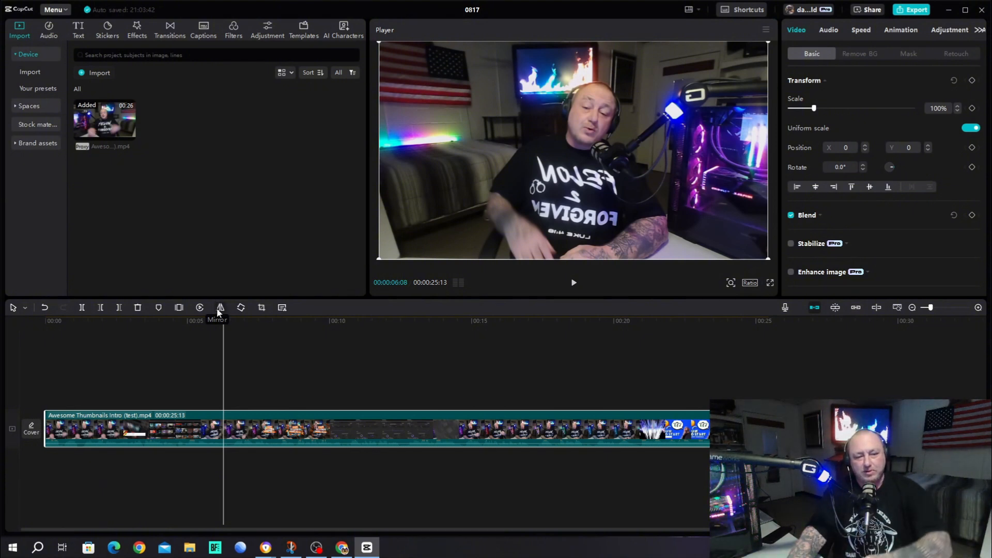
pyautogui.click(219, 308)
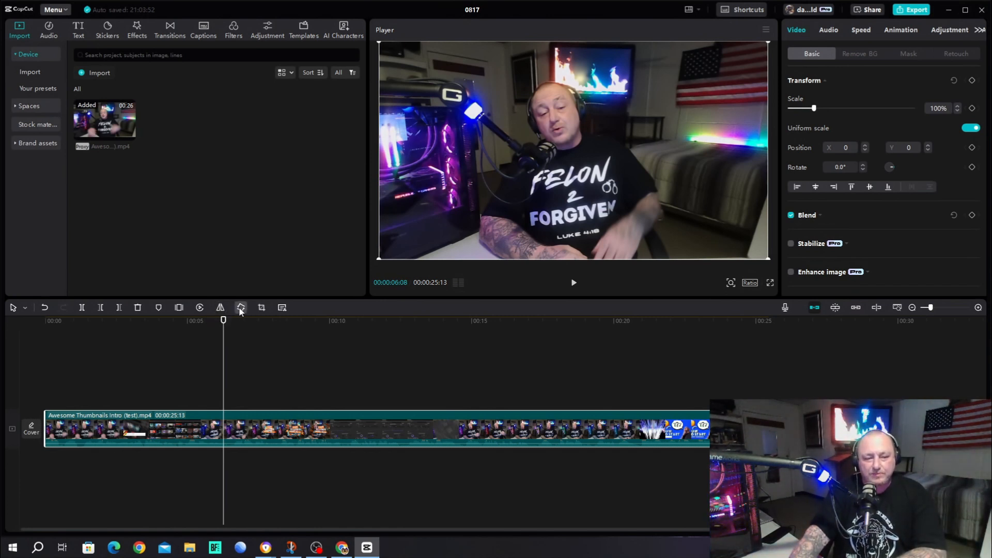
# Step: At 00:00:06:24, rotate the clip in 90° steps through a full turn to 360°
pyautogui.moveTo(223, 323); pyautogui.dragTo(238, 323)
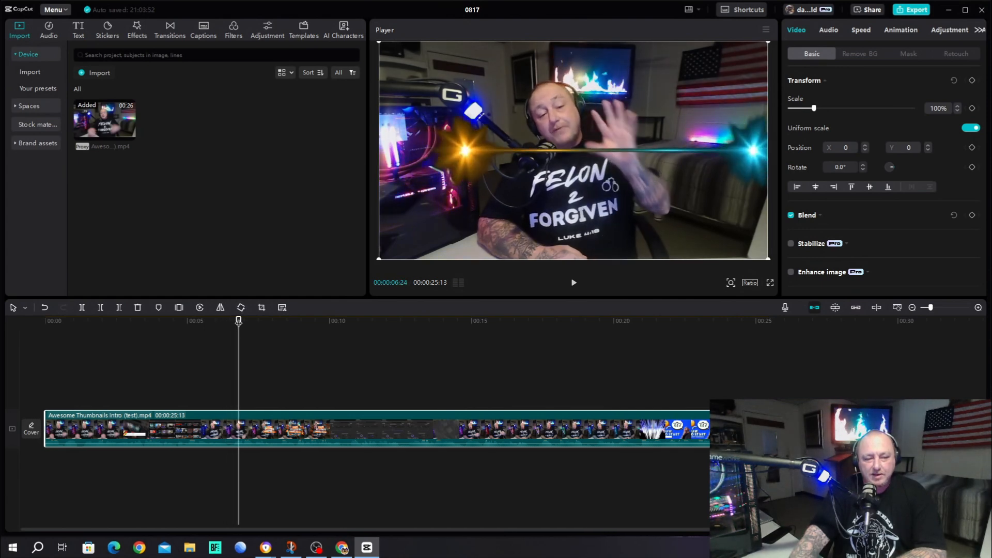
pyautogui.click(240, 308)
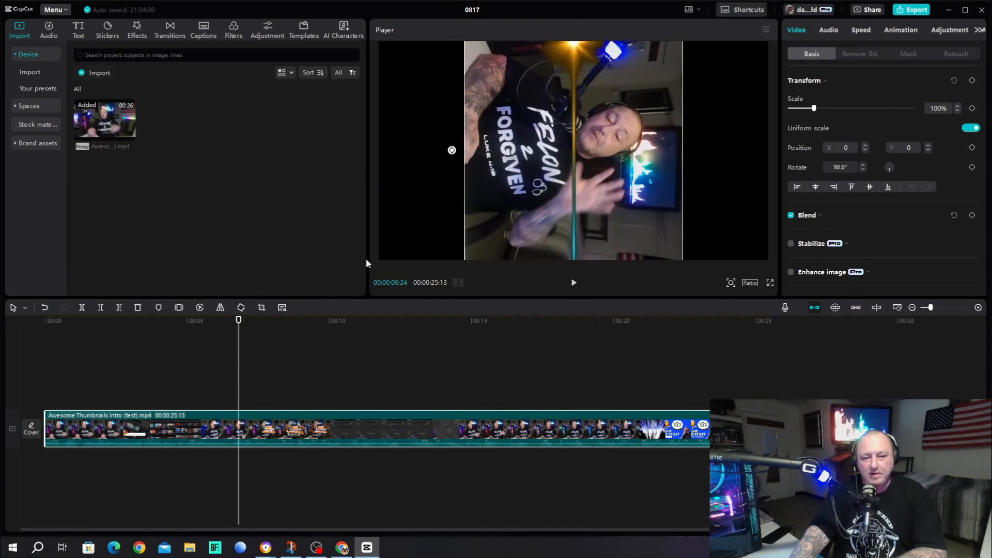
pyautogui.click(242, 308)
pyautogui.click(242, 308)
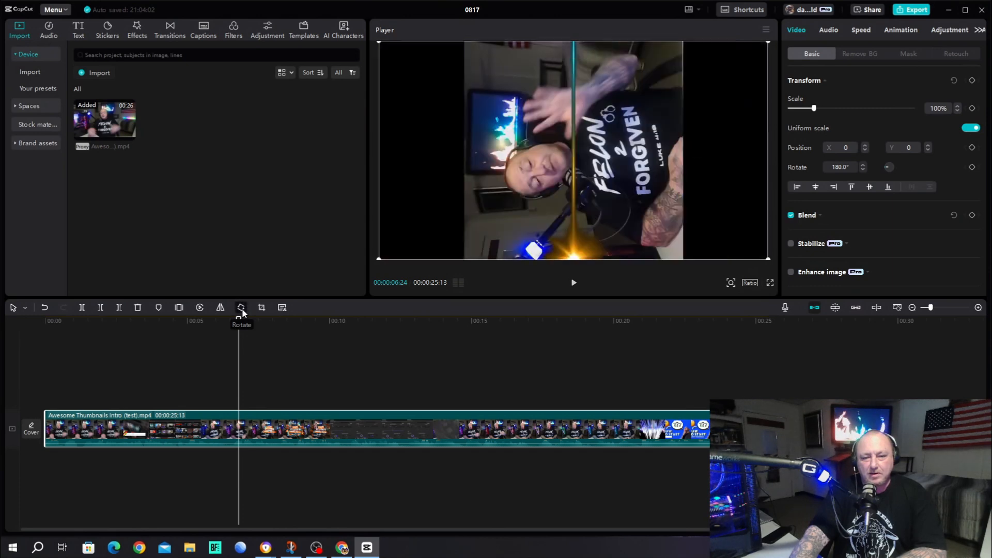
pyautogui.click(242, 308)
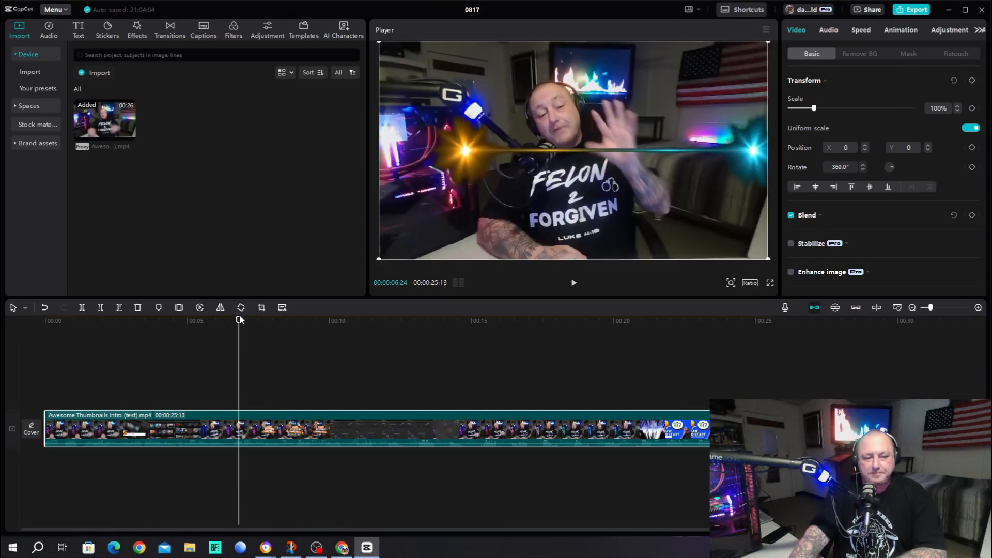
# Step: At 00:00:07:18, crop the clip with the Free ratio on all four sides, closely around the flaming "5 Basic Principals for Thumbnail Creation" title
pyautogui.moveTo(239, 321); pyautogui.dragTo(261, 320)
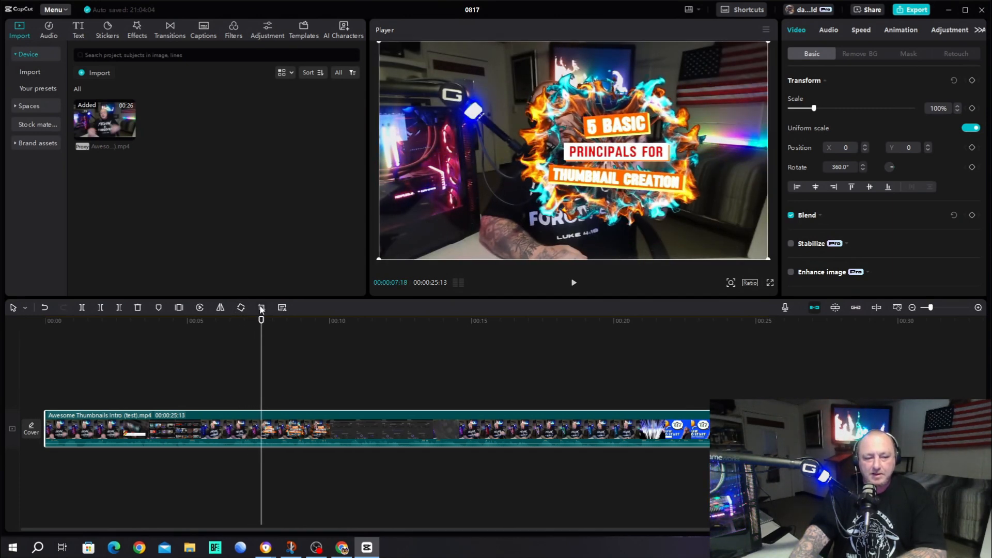
pyautogui.click(262, 308)
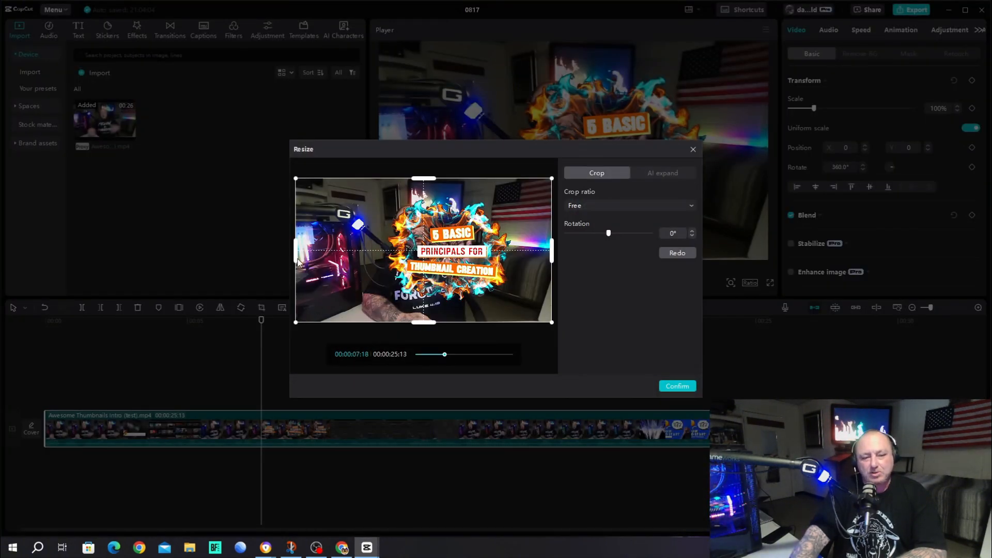
pyautogui.moveTo(298, 261); pyautogui.dragTo(382, 262)
pyautogui.moveTo(552, 252); pyautogui.dragTo(515, 259)
pyautogui.moveTo(449, 323); pyautogui.dragTo(449, 304)
pyautogui.moveTo(451, 179); pyautogui.dragTo(449, 193)
pyautogui.click(679, 385)
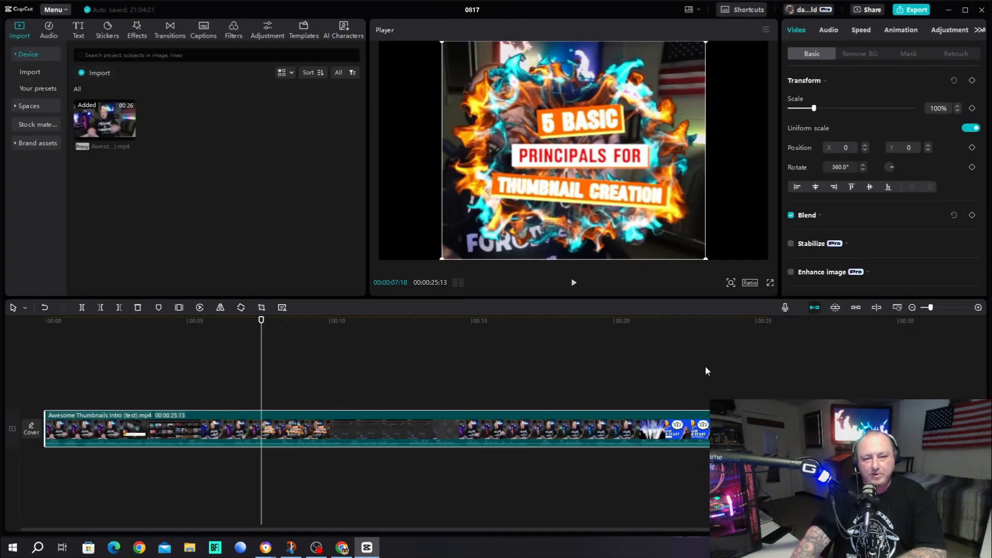
# Step: Move the cropped video slightly within the preview frame and undo the move
pyautogui.moveTo(581, 163); pyautogui.dragTo(606, 180)
pyautogui.click(45, 307)
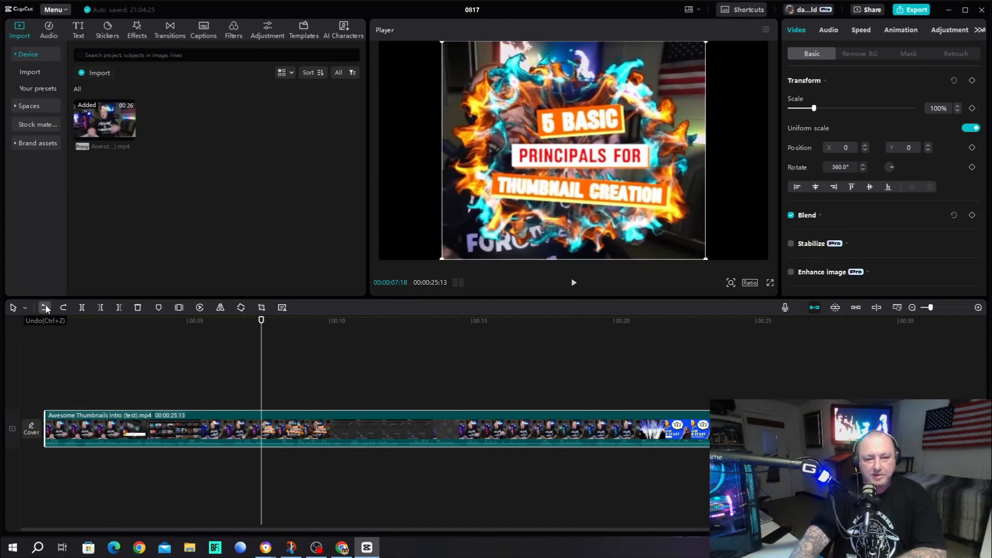
# Step: Undo the clip's crop, and open transcript-based editing, cancelling its analysis and leaving it
pyautogui.click(45, 308)
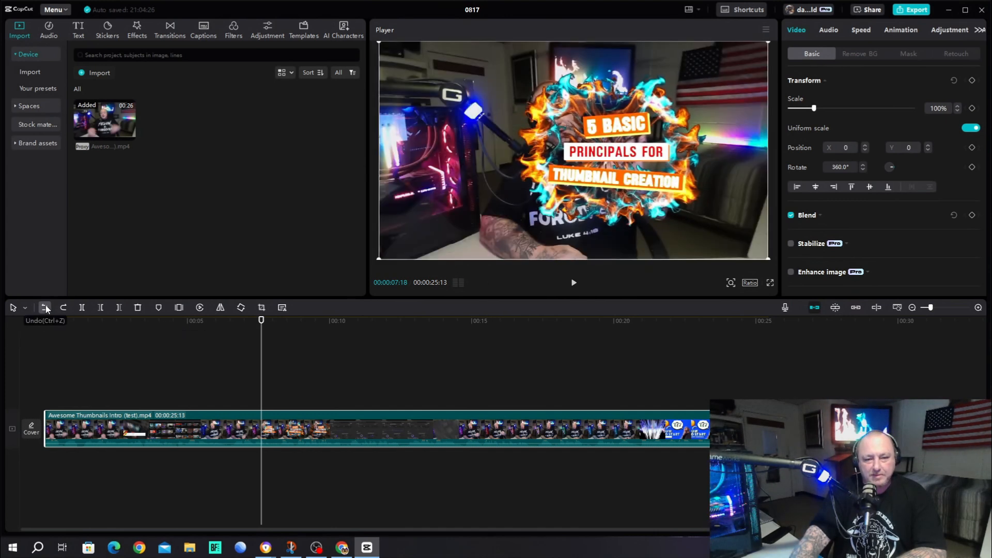
pyautogui.click(282, 308)
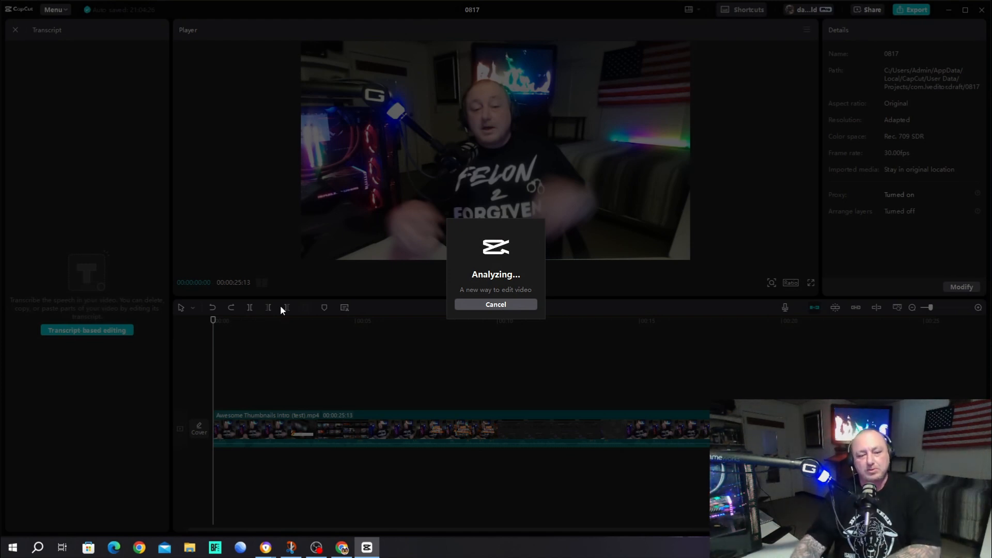
pyautogui.click(502, 305)
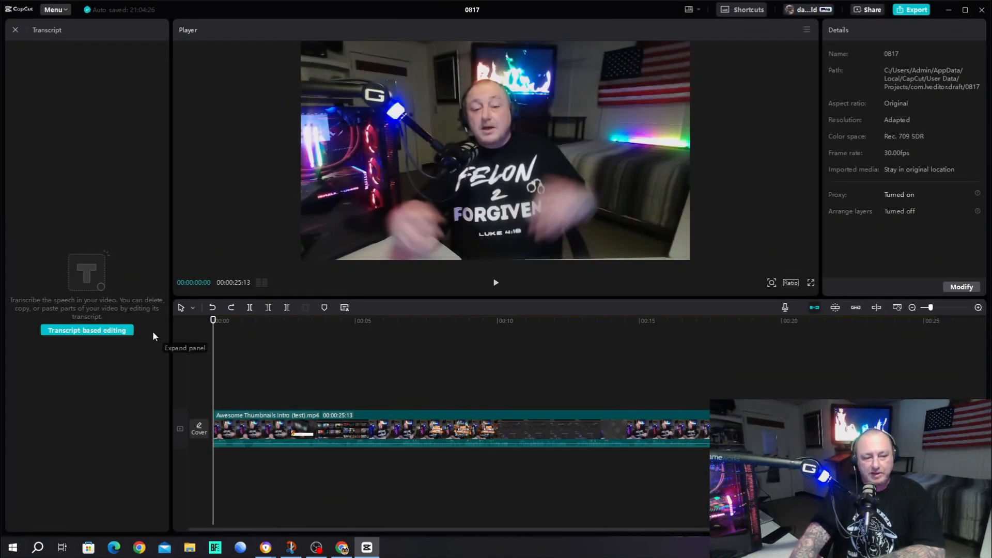
pyautogui.click(19, 27)
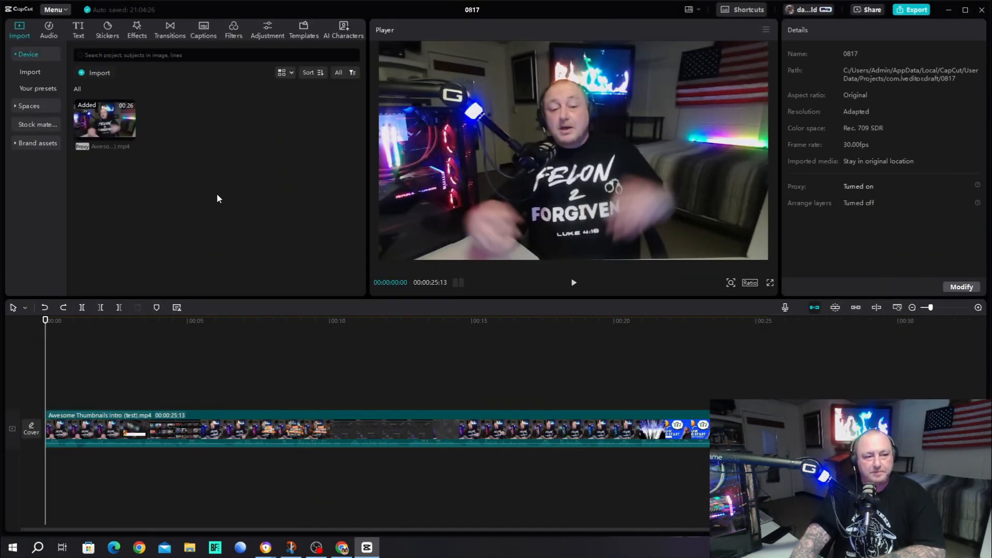
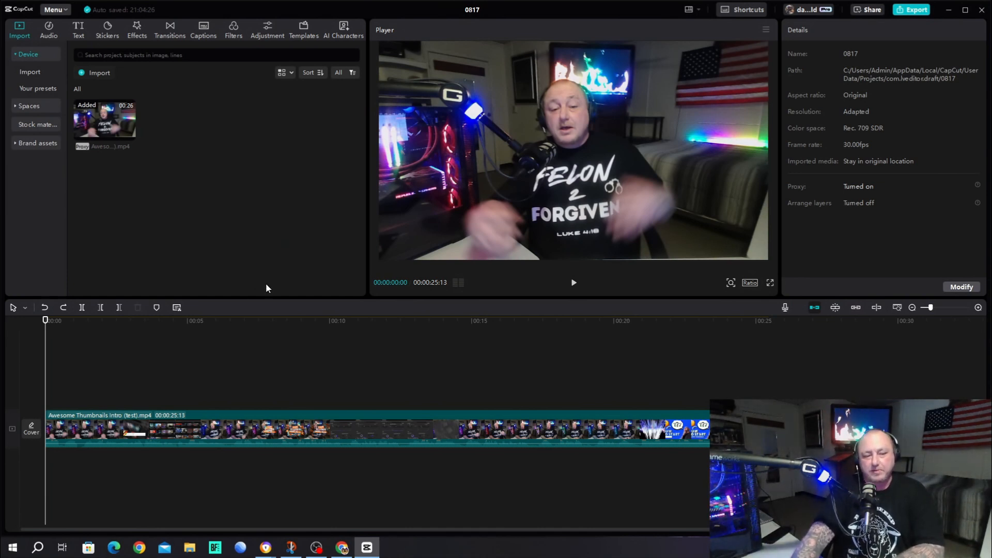
# Step: Place the playhead at 00:00:17:20 and open the voiceover recorder, closing it without recording
pyautogui.click(217, 428)
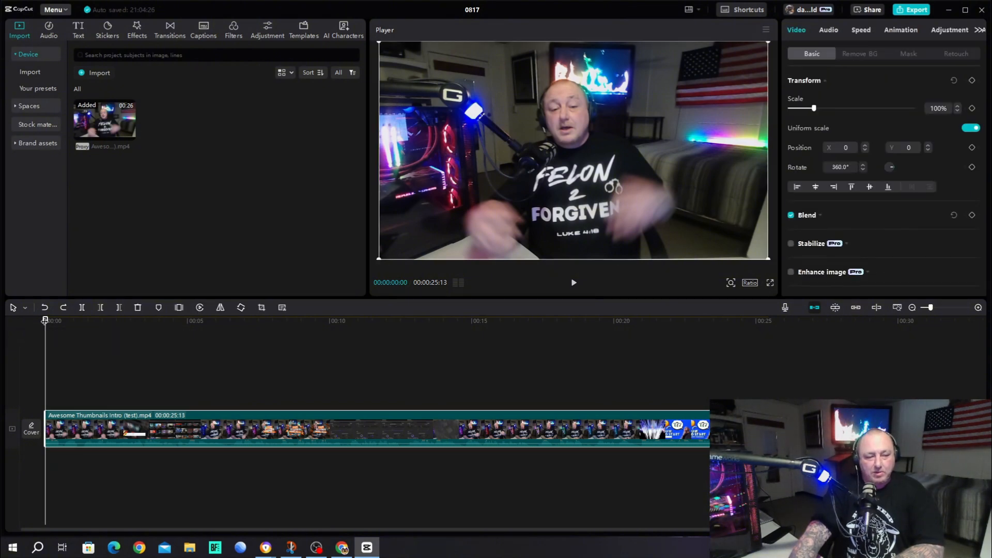
pyautogui.moveTo(45, 323); pyautogui.dragTo(567, 354)
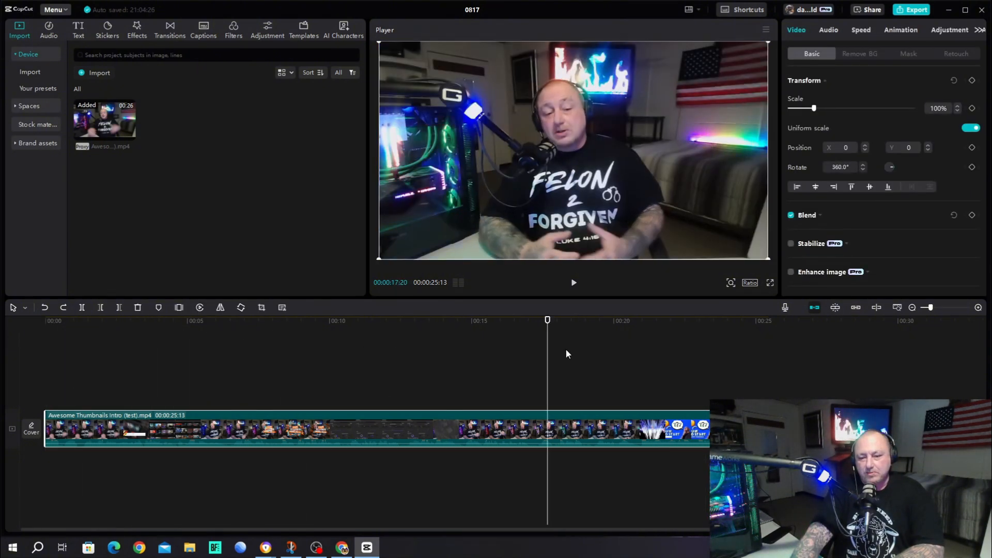
pyautogui.click(785, 307)
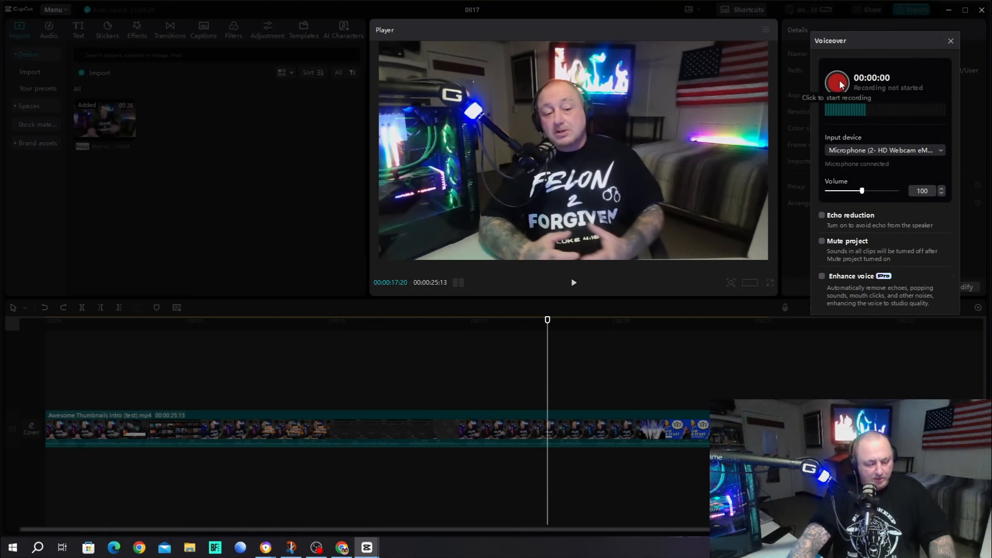
pyautogui.click(950, 41)
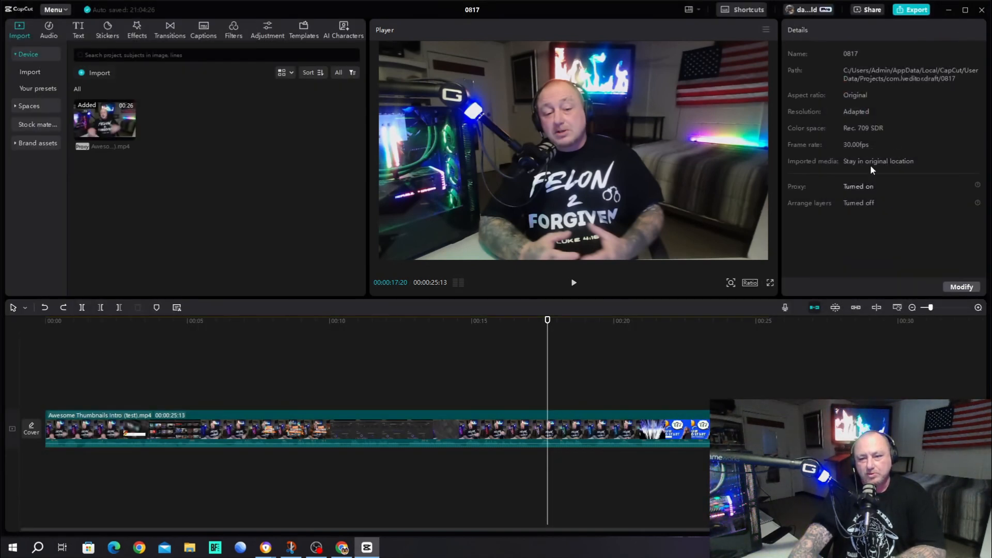
# Step: Toggle the main track magnet off and back on, and split the clip at 00:00:17:20
pyautogui.click(670, 436)
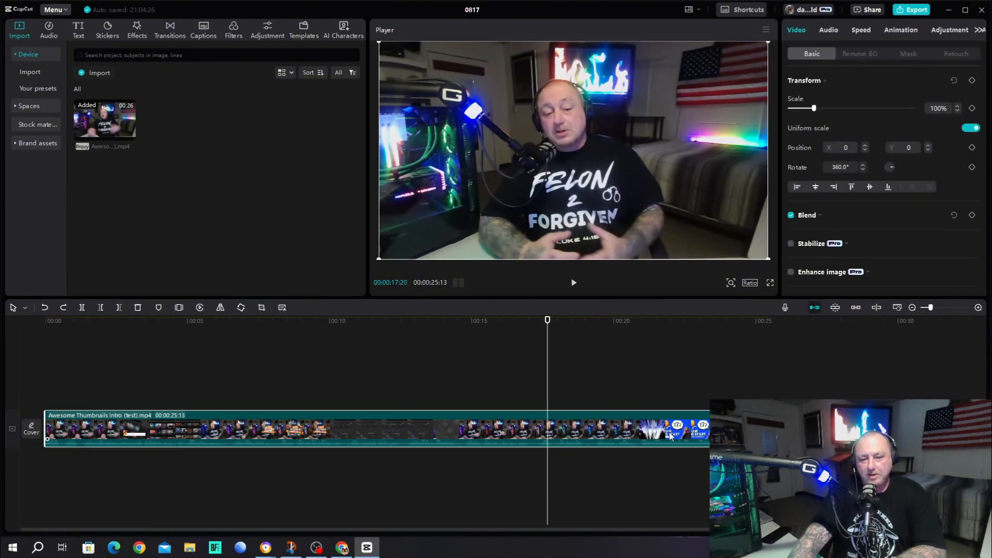
pyautogui.click(814, 307)
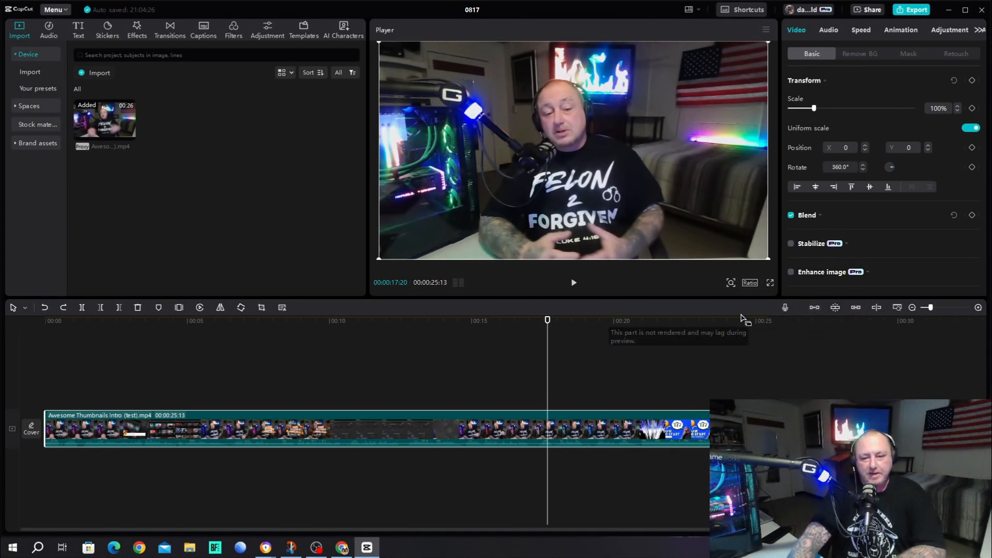
pyautogui.click(814, 307)
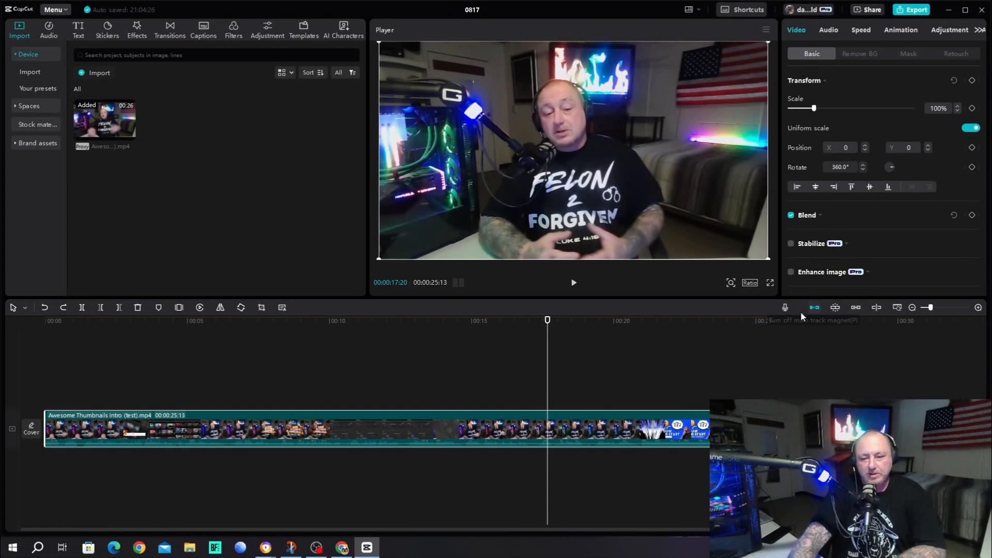
pyautogui.click(82, 308)
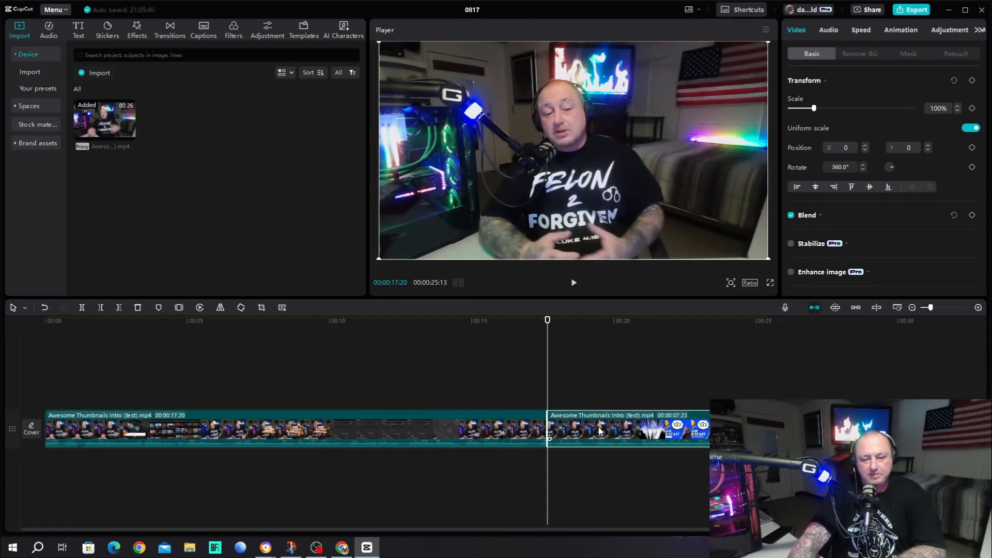
# Step: Try to pull the second segment away from the first with the main track magnet on
pyautogui.moveTo(599, 428); pyautogui.dragTo(770, 427)
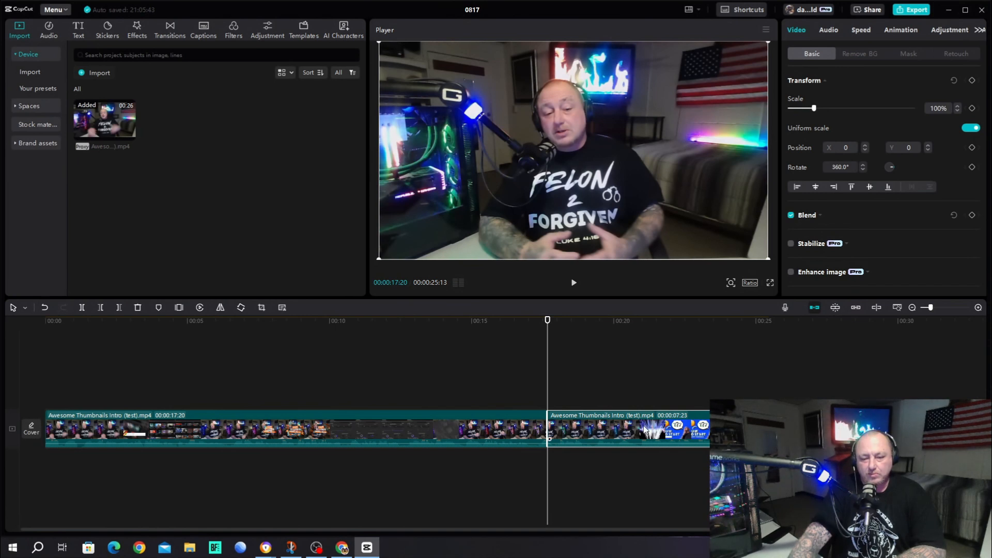
pyautogui.moveTo(644, 429); pyautogui.dragTo(817, 429)
pyautogui.moveTo(685, 432); pyautogui.dragTo(899, 416)
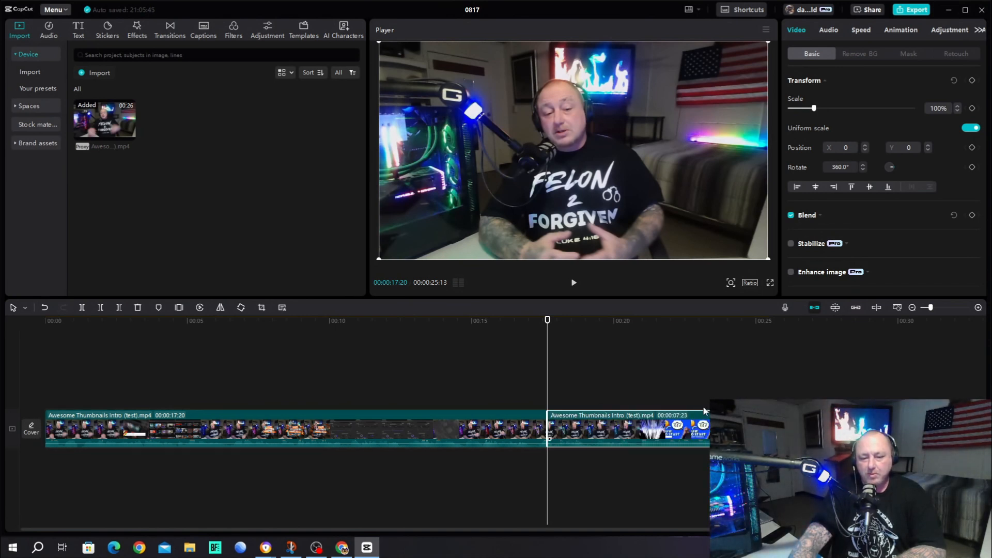
# Step: Turn off the main track magnet, shift the second segment along the track, and turn the magnet back on
pyautogui.click(814, 308)
pyautogui.moveTo(665, 425); pyautogui.dragTo(606, 435)
pyautogui.click(815, 308)
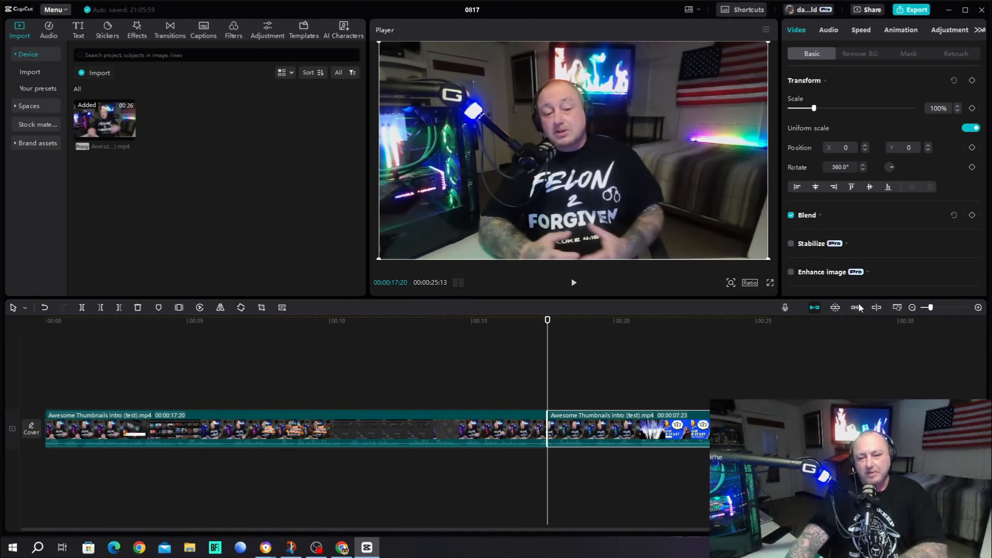
# Step: Scrub to 00:00:20:03, zoom the timeline in and partly out around the playhead, and fit the timeline to the window
pyautogui.click(586, 324)
pyautogui.moveTo(599, 328); pyautogui.dragTo(617, 328)
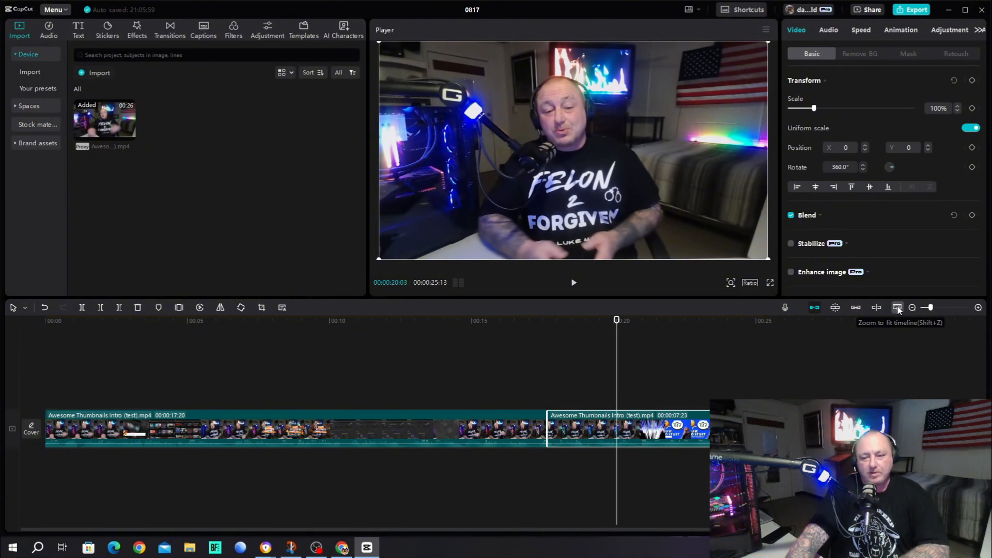
pyautogui.moveTo(931, 308); pyautogui.dragTo(970, 308)
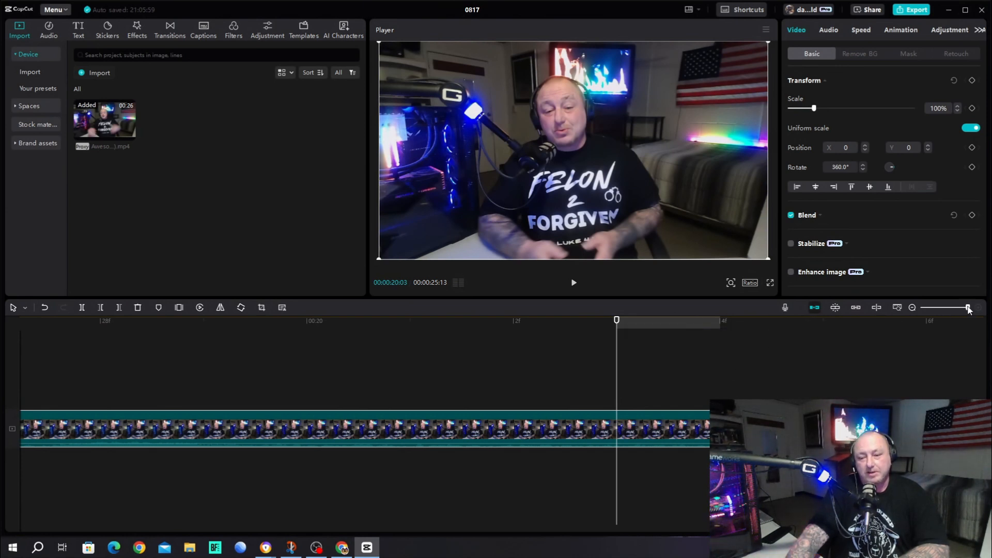
pyautogui.moveTo(968, 309); pyautogui.dragTo(939, 311)
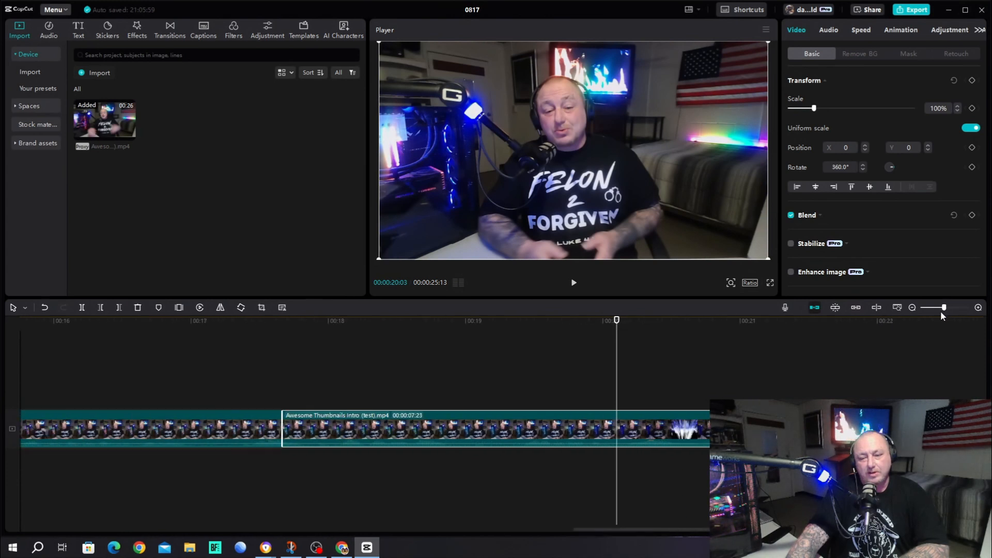
pyautogui.click(897, 308)
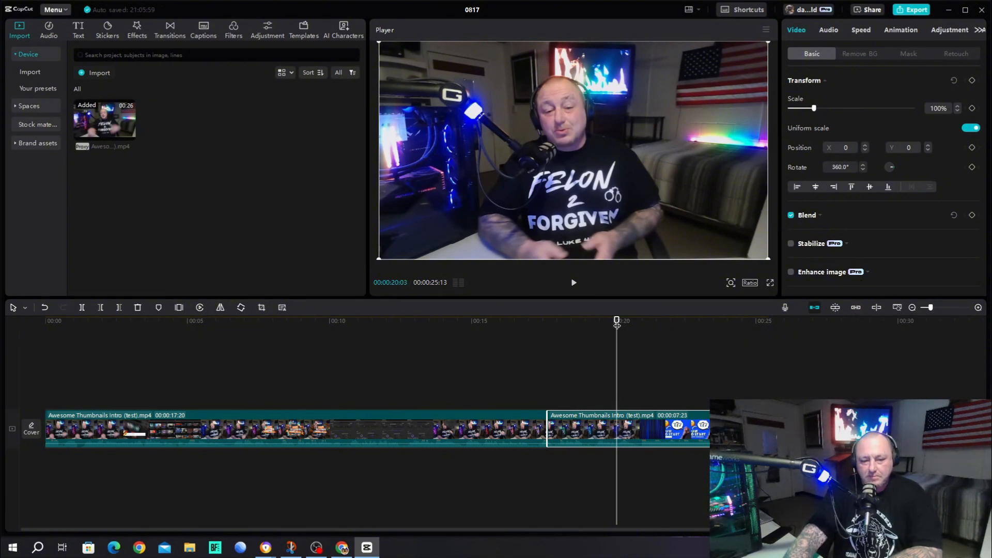
# Step: Select the first segment, scrub to 00:00:06:10, and examine its Basic video properties from Transform through Canvas
pyautogui.moveTo(617, 325); pyautogui.dragTo(274, 382)
pyautogui.click(327, 418)
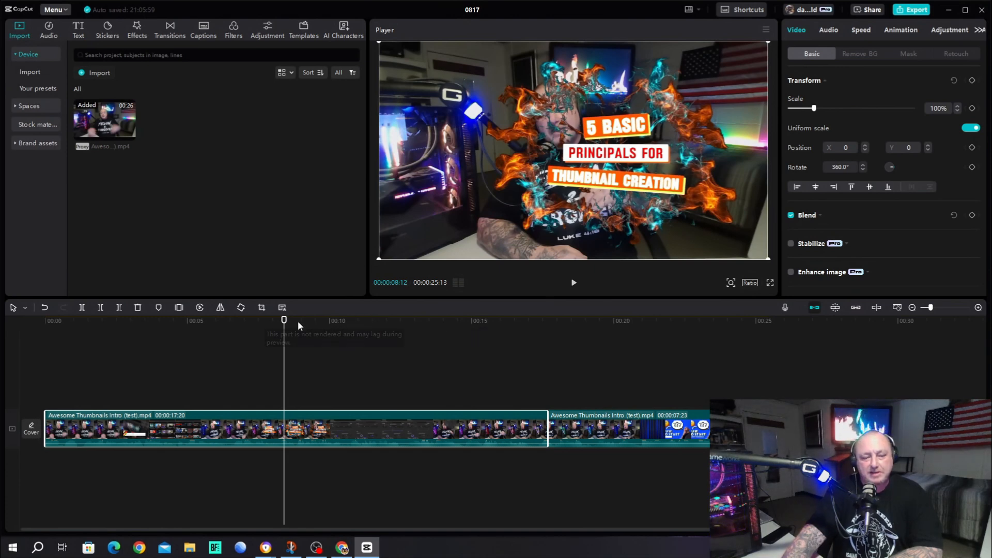
pyautogui.moveTo(282, 326); pyautogui.dragTo(226, 326)
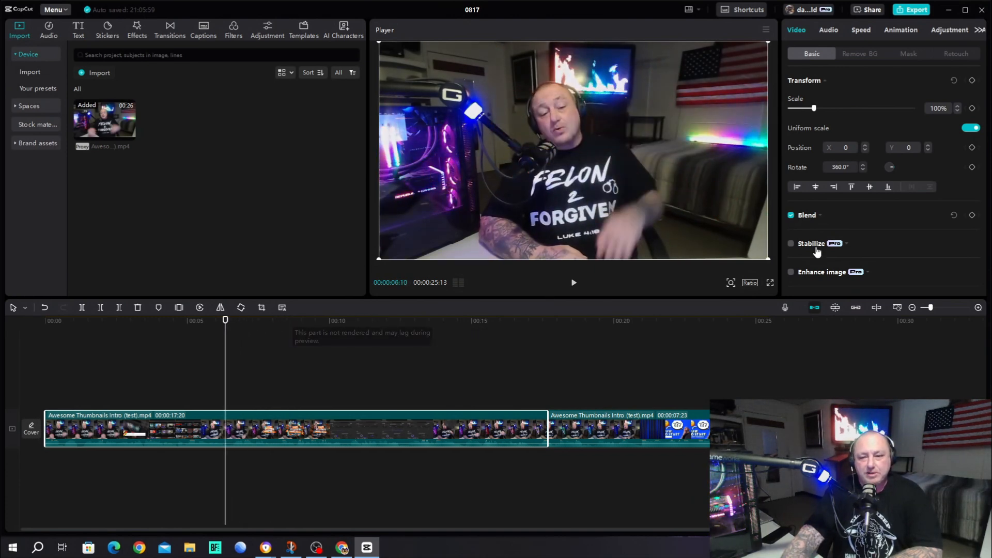
pyautogui.scroll(-4, 845, 226)
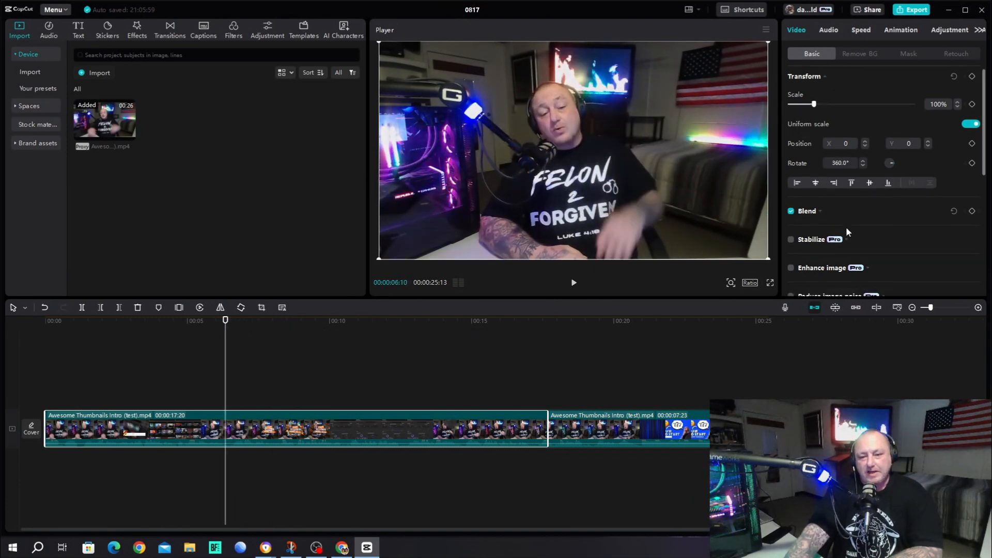
pyautogui.scroll(-4, 847, 219)
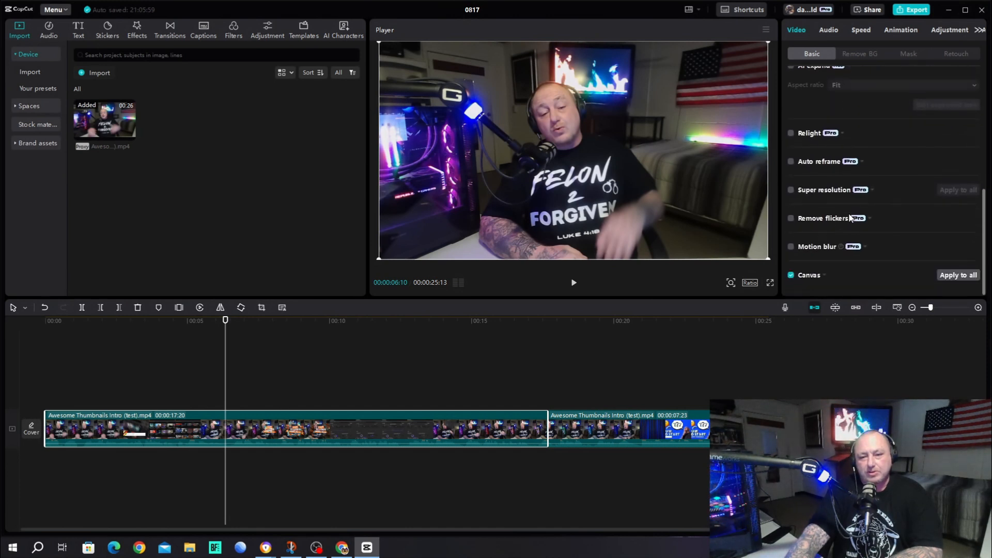
pyautogui.scroll(8, 849, 216)
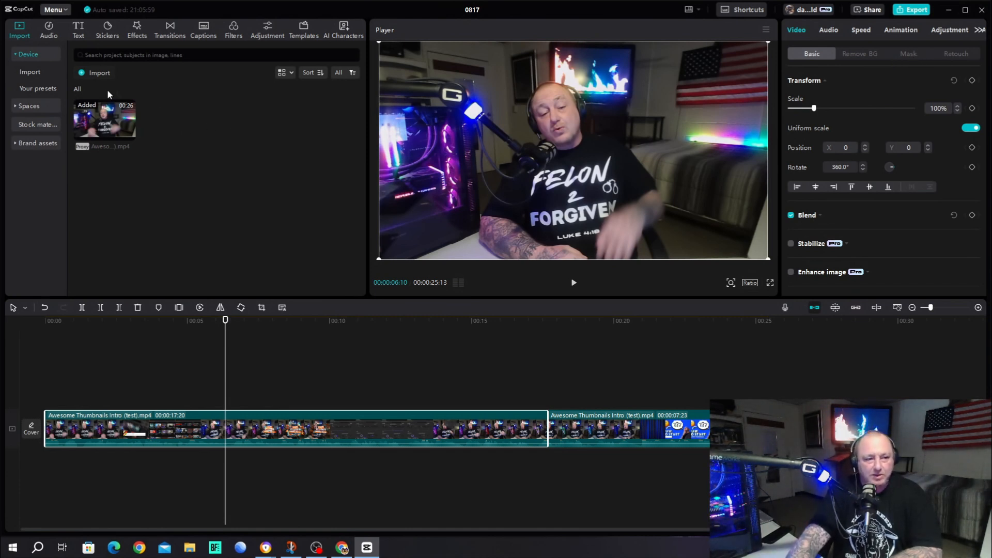
# Step: Import the image "Professional Editing Made Easy (1200 x 628 px)" from Downloads and place it above the main clip at about 11 seconds
pyautogui.click(103, 71)
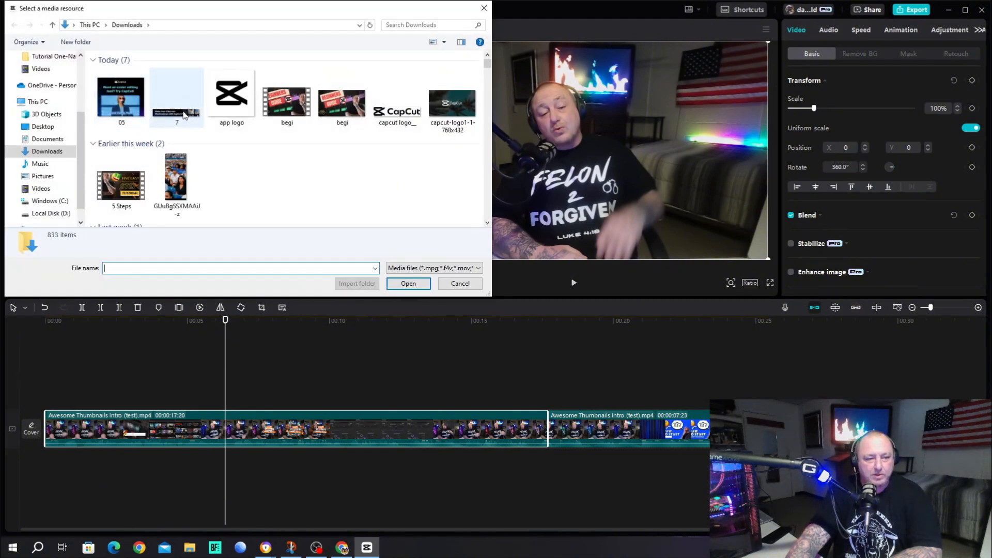
pyautogui.click(282, 98)
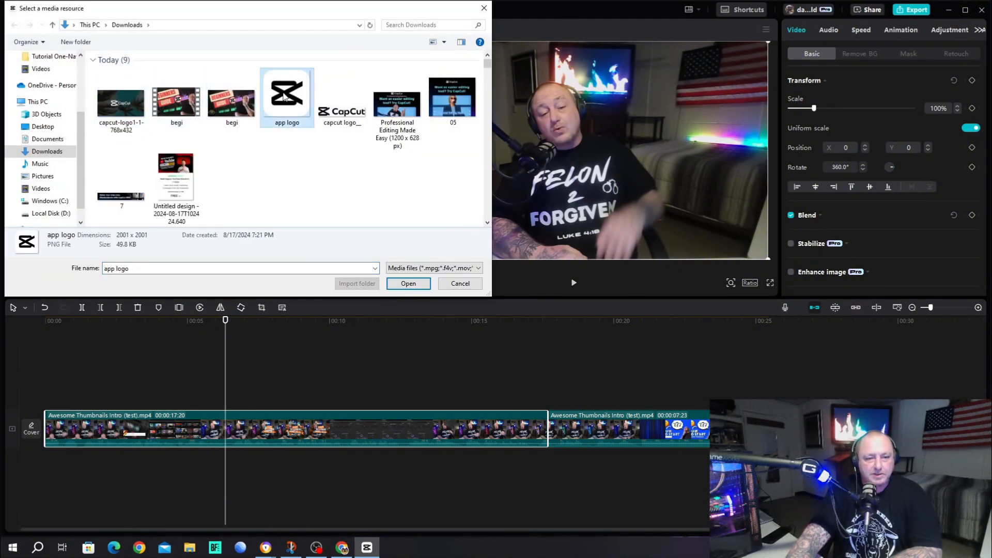
pyautogui.click(403, 110)
pyautogui.doubleClick(402, 110)
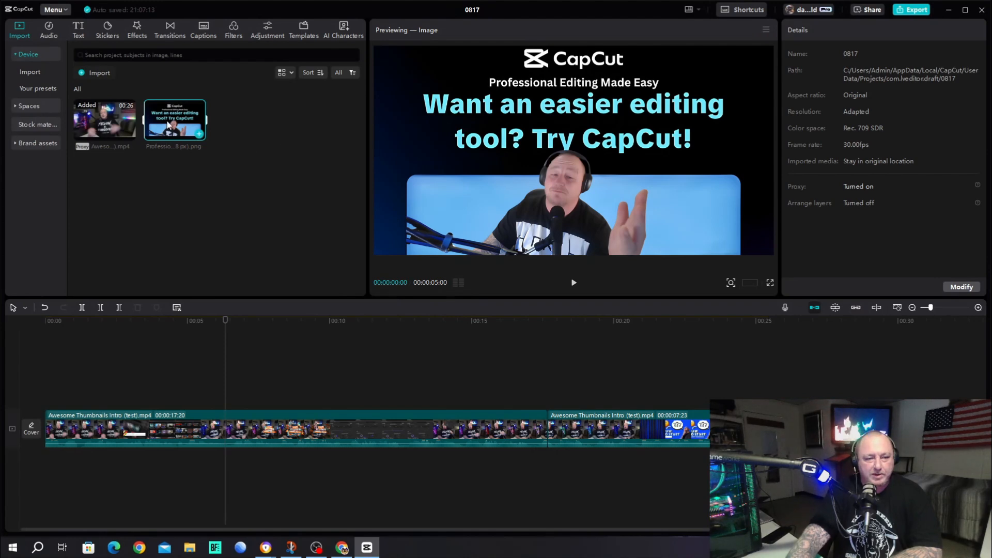
pyautogui.moveTo(167, 124); pyautogui.dragTo(378, 396)
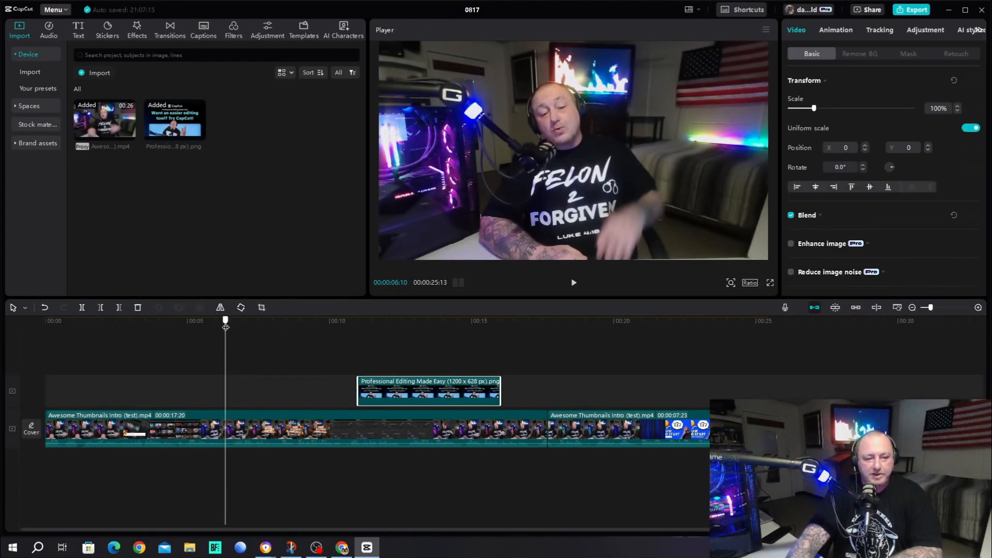
# Step: At 00:00:13:02, apply a Mirror mask to the overlay image and shift the mask slightly down to Y -13
pyautogui.moveTo(226, 327); pyautogui.dragTo(418, 345)
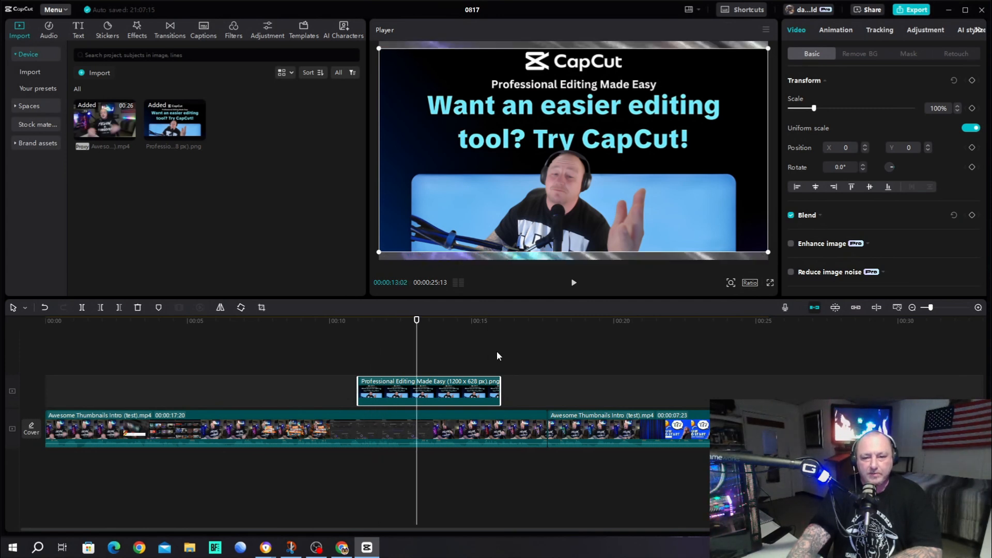
pyautogui.click(905, 52)
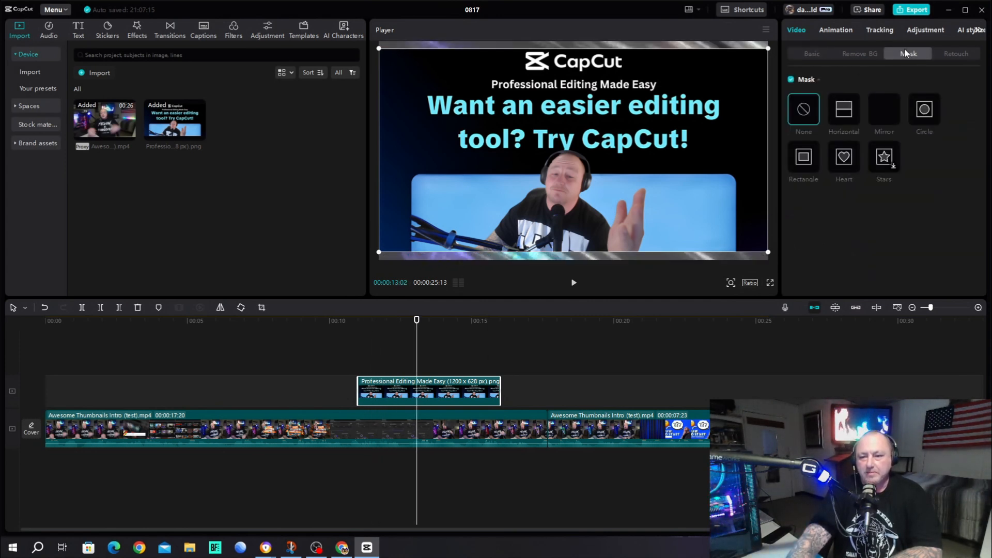
pyautogui.click(885, 110)
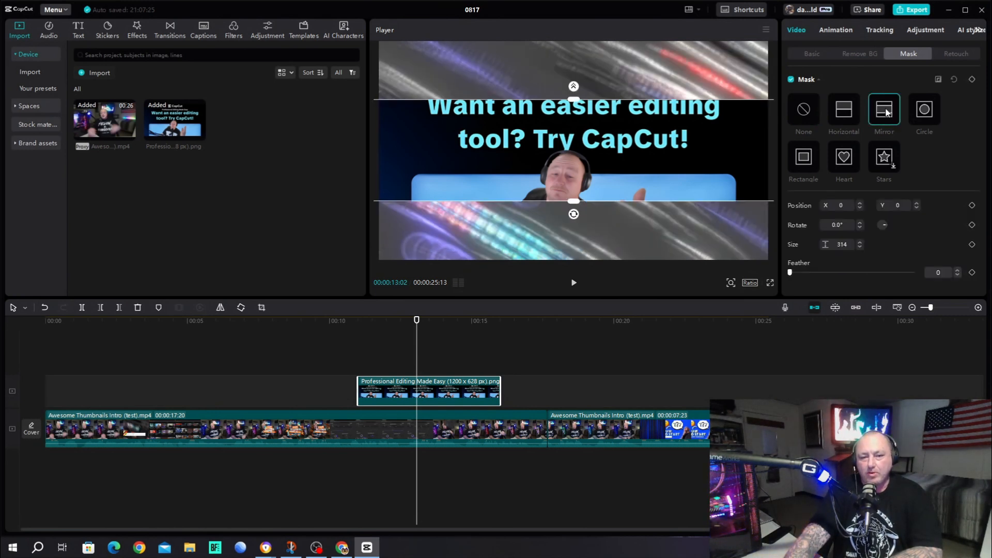
pyautogui.moveTo(619, 165); pyautogui.dragTo(618, 170)
# Step: At 00:00:12:09, raise the Mirror mask's feather to 100 and move the mask upward over the headline
pyautogui.moveTo(417, 329); pyautogui.dragTo(395, 337)
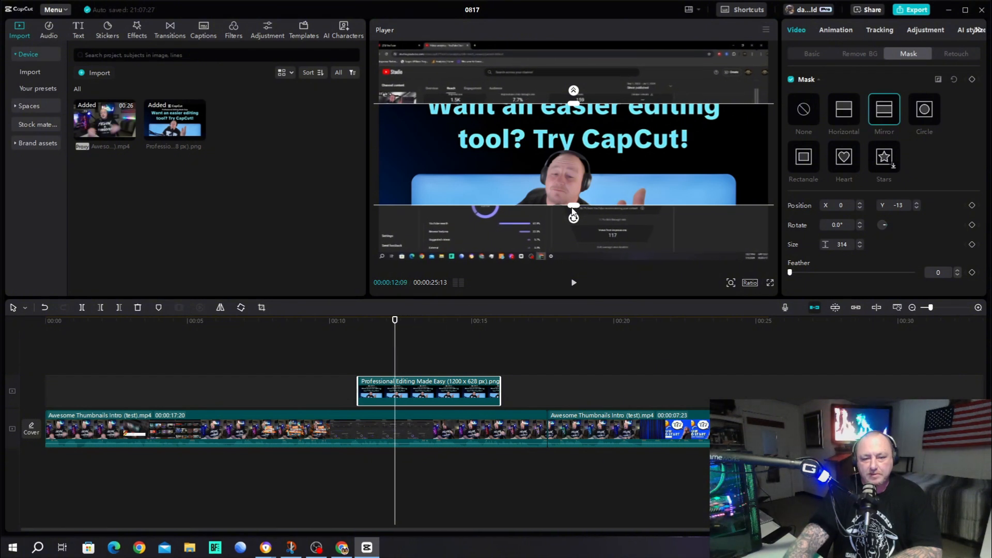
pyautogui.moveTo(575, 91); pyautogui.dragTo(575, 67)
pyautogui.moveTo(570, 155); pyautogui.dragTo(570, 150)
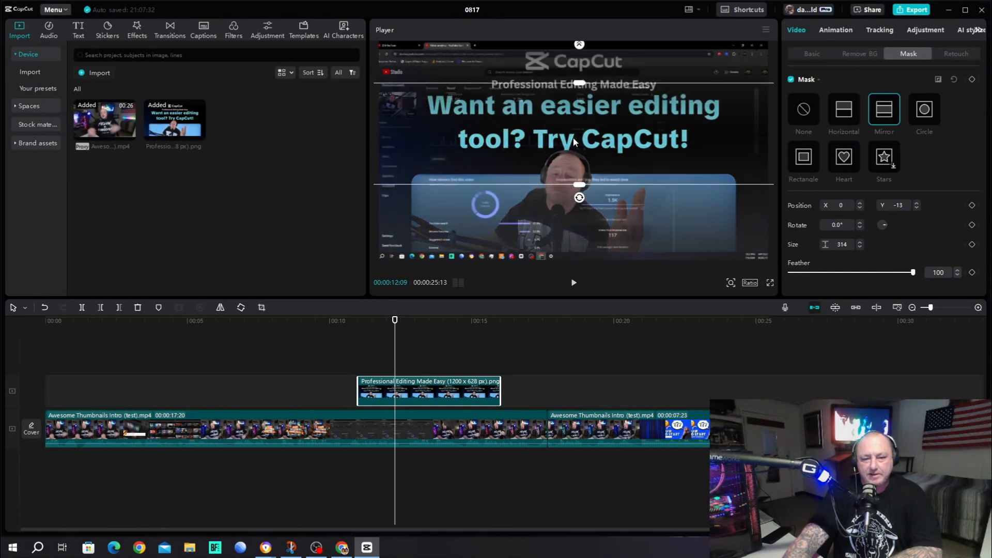
# Step: Play back the masked overlay image, starting shortly before it at about 10 seconds
pyautogui.moveTo(394, 324); pyautogui.dragTo(332, 324)
pyautogui.click(573, 284)
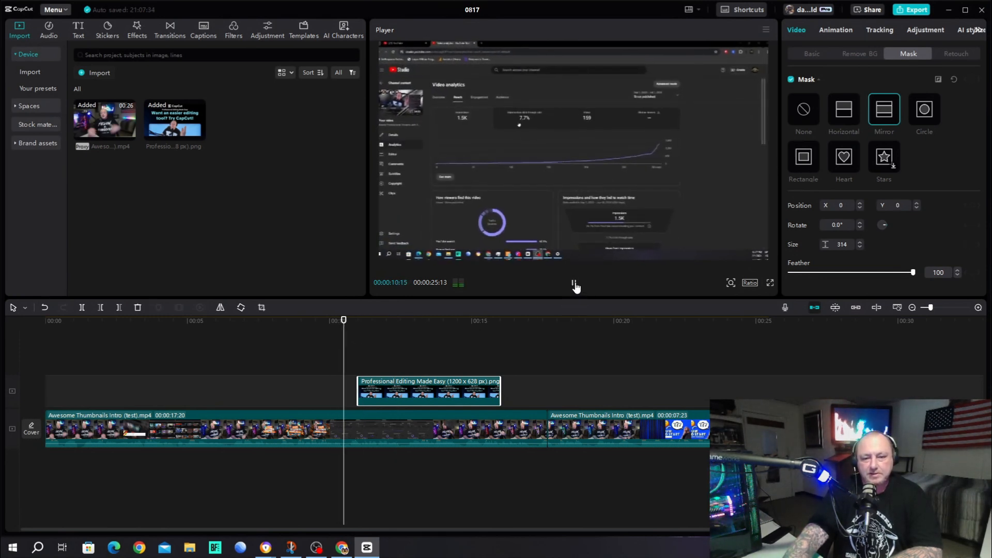
# Step: Finish previewing the masked overlay image and return the playhead to 00:00:10:20, just before the image starts
pyautogui.click(575, 284)
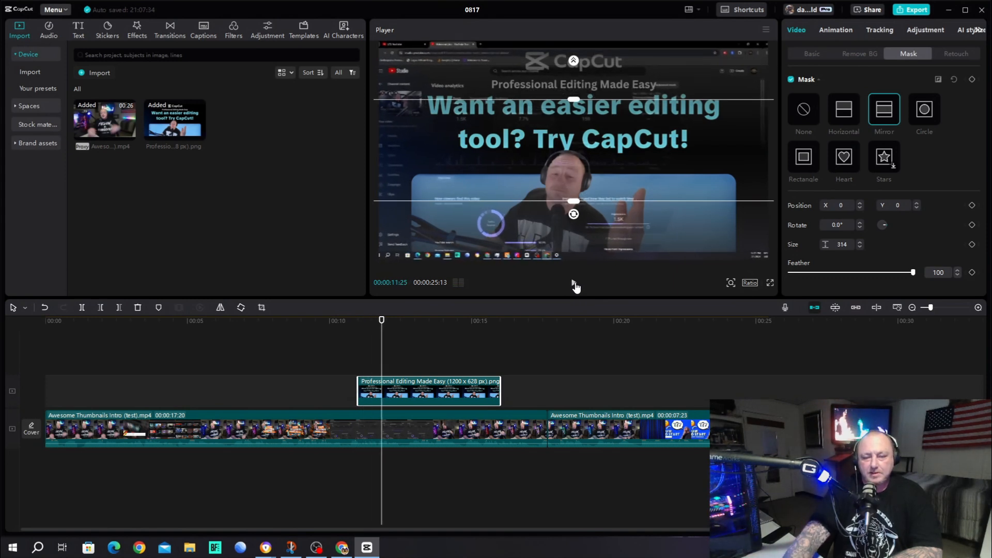
pyautogui.click(573, 284)
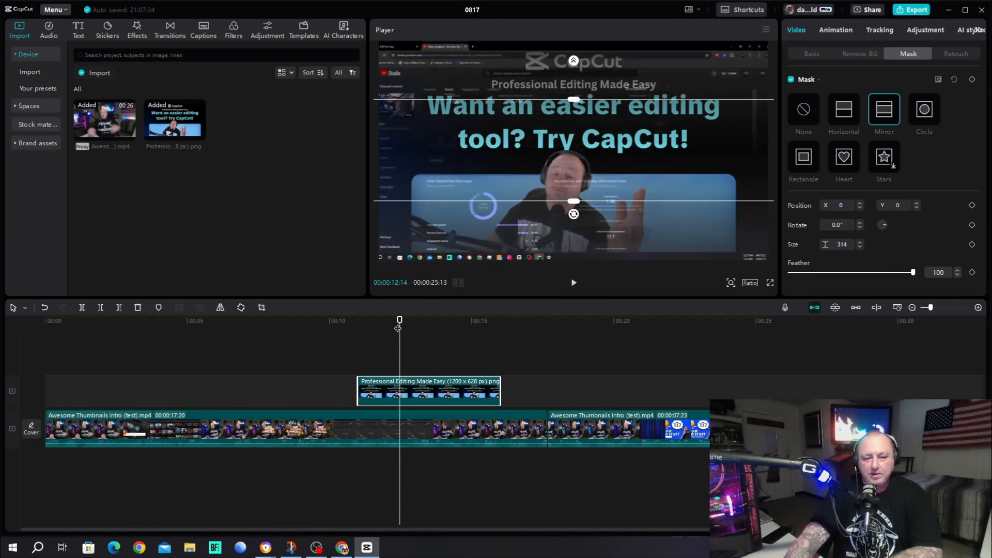
pyautogui.moveTo(399, 326); pyautogui.dragTo(348, 344)
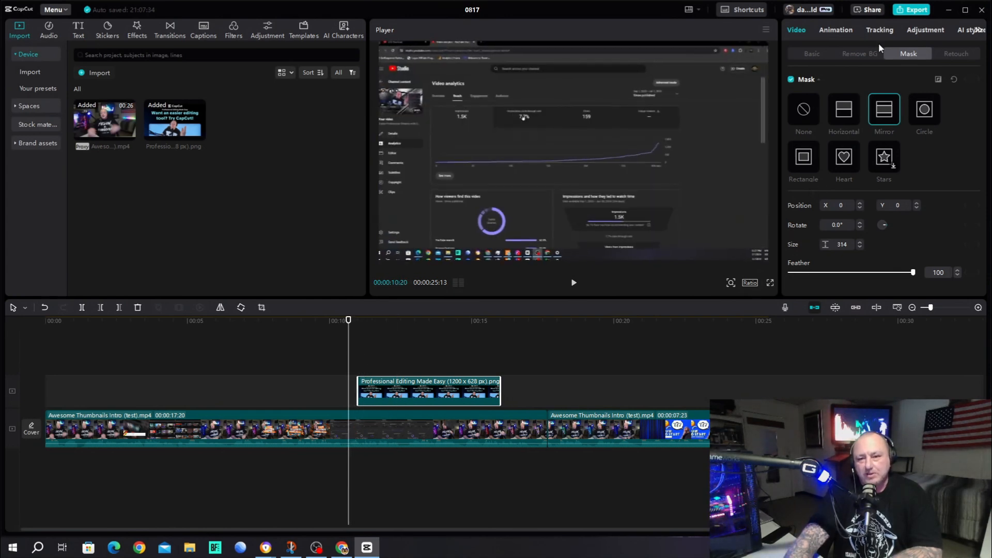
# Step: Apply the Fade In entrance animation to the overlay image
pyautogui.click(835, 31)
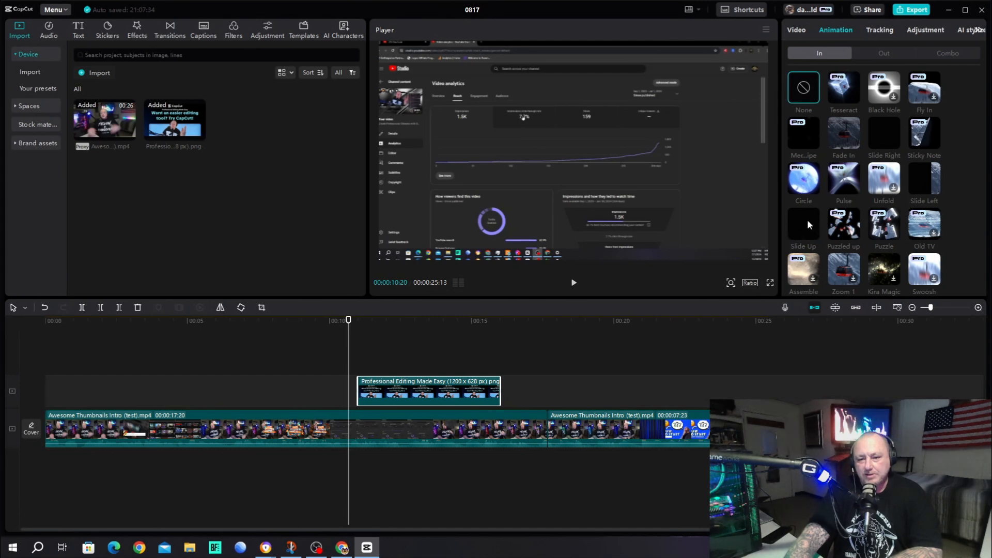
pyautogui.click(924, 109)
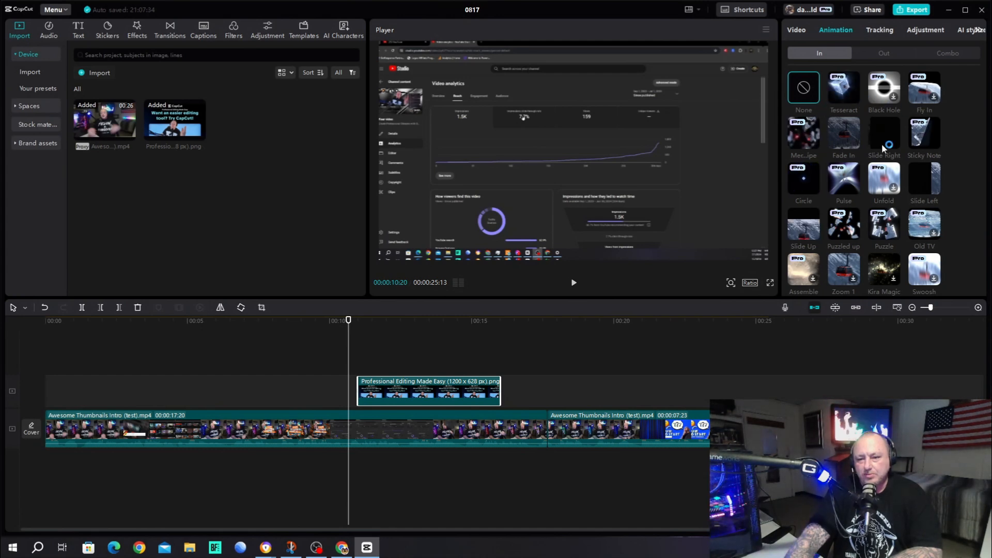
pyautogui.click(842, 135)
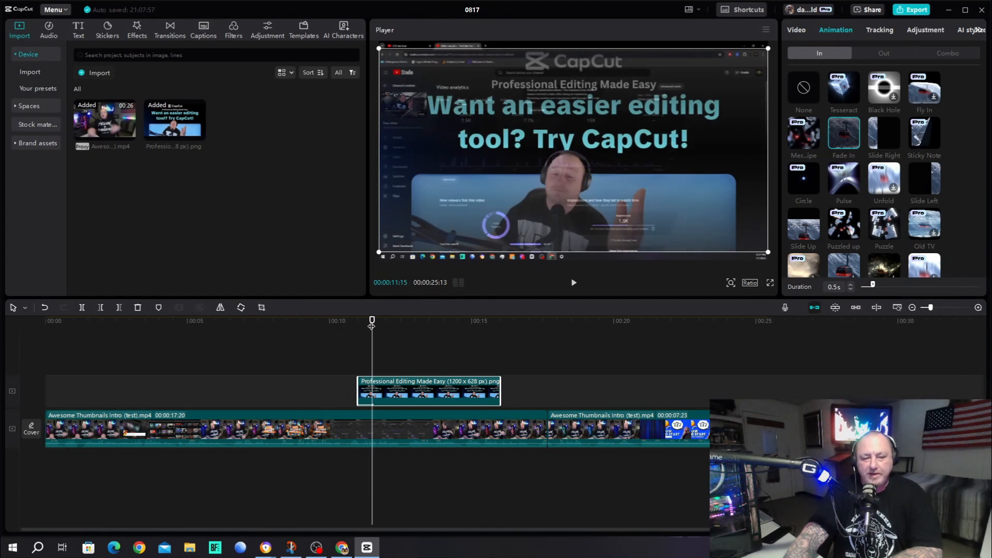
# Step: Play back the overlay image's Fade In entrance from about 10 seconds, stopping at 00:00:12:23
pyautogui.click(571, 283)
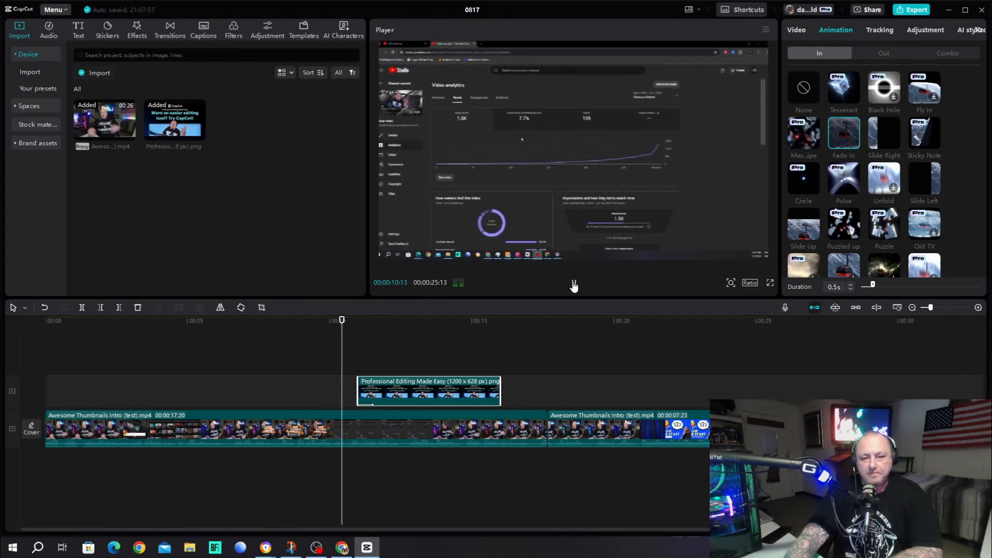
pyautogui.click(573, 284)
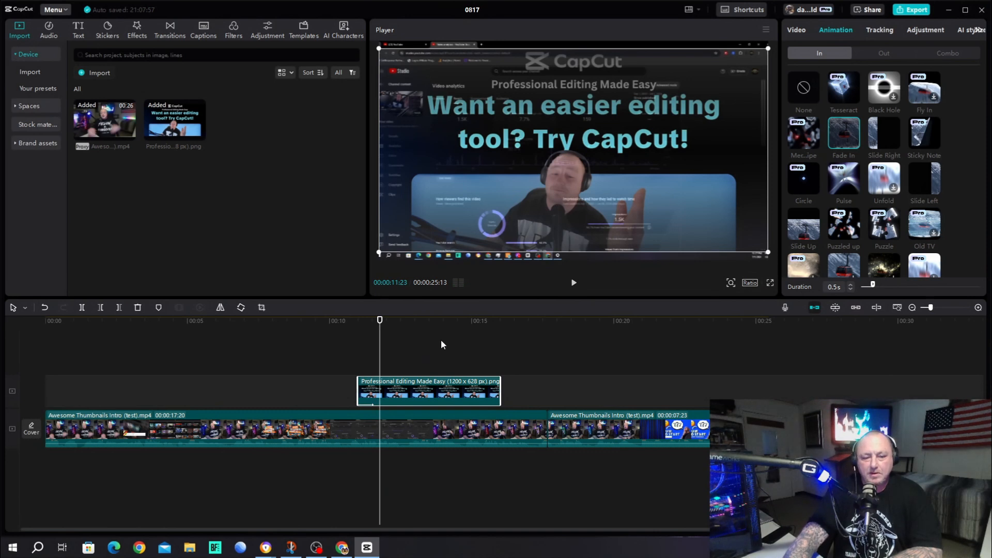
pyautogui.click(574, 283)
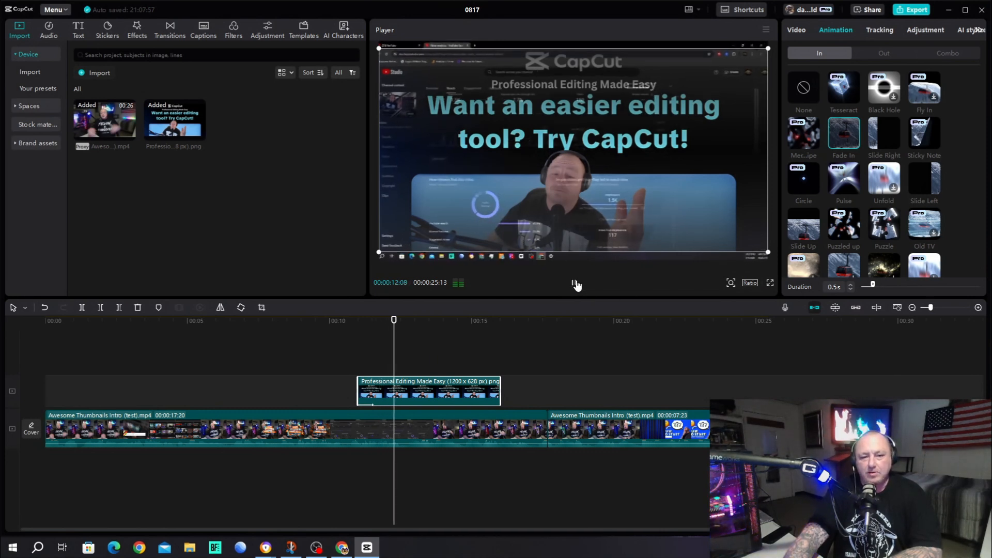
pyautogui.click(575, 283)
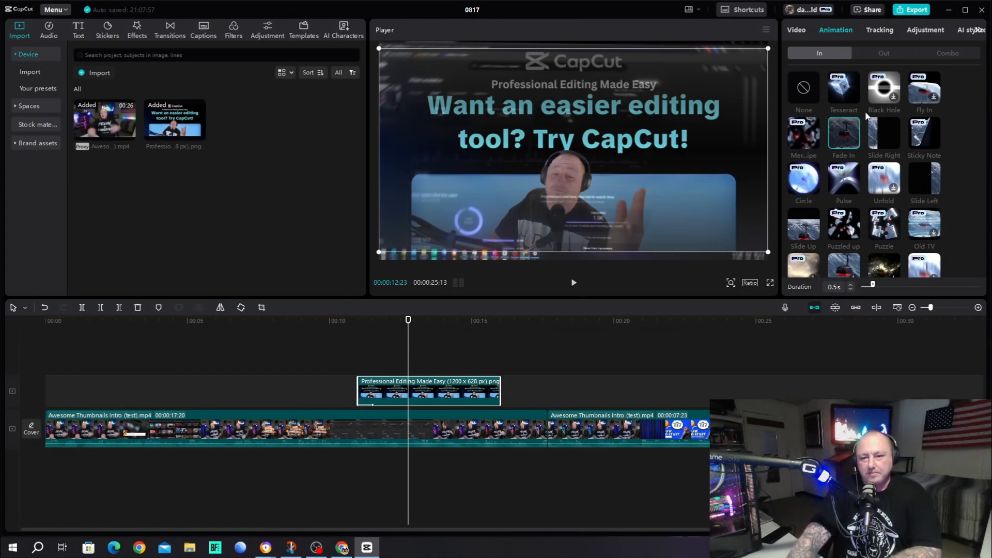
# Step: Replace the overlay image's entrance animation with Tesseract and play it back from 00:00:10:12
pyautogui.moveTo(408, 326); pyautogui.dragTo(356, 325)
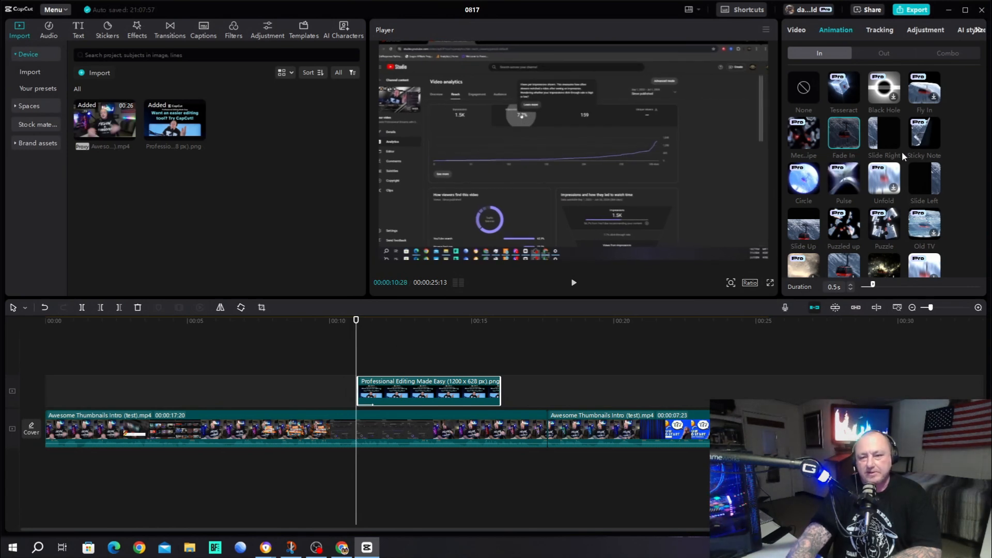
pyautogui.click(842, 91)
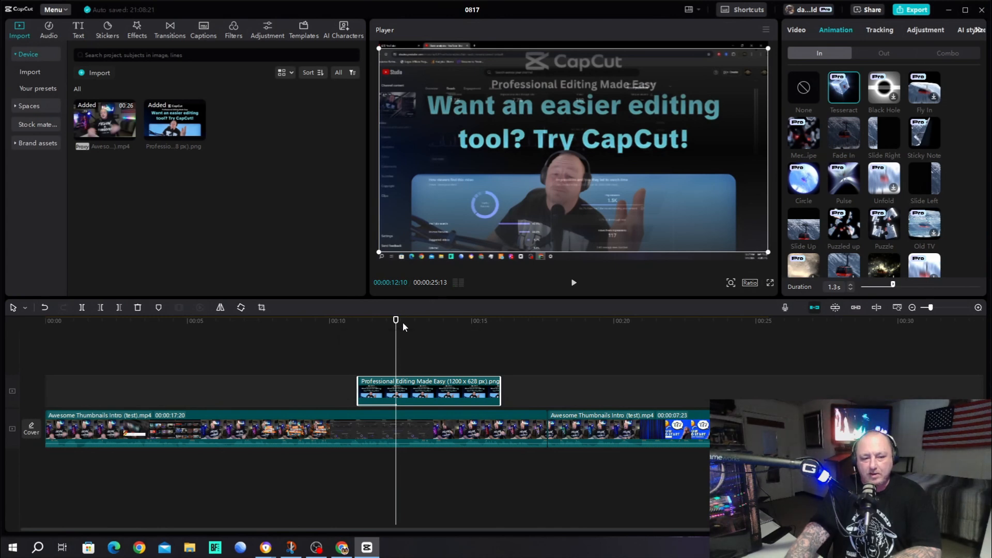
pyautogui.moveTo(396, 331); pyautogui.dragTo(341, 335)
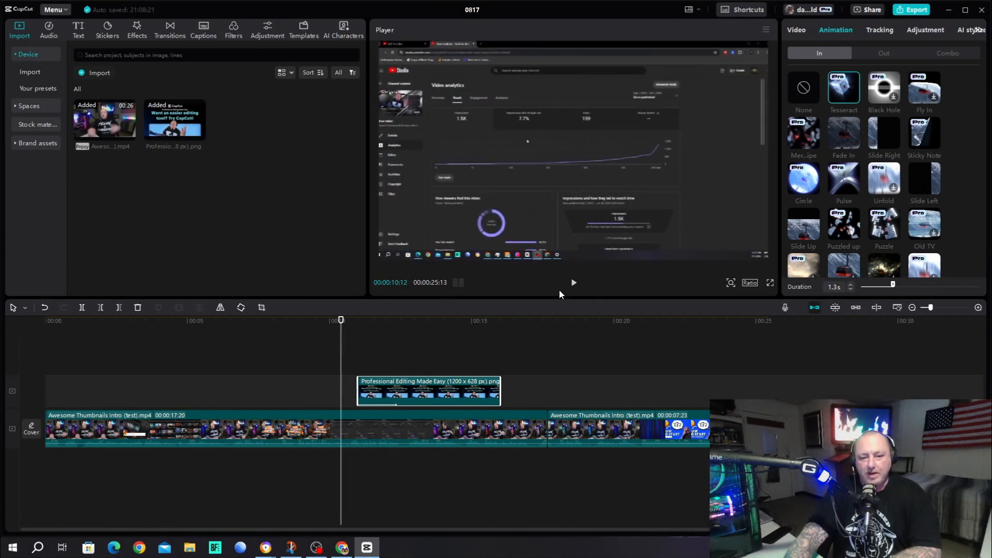
pyautogui.click(573, 284)
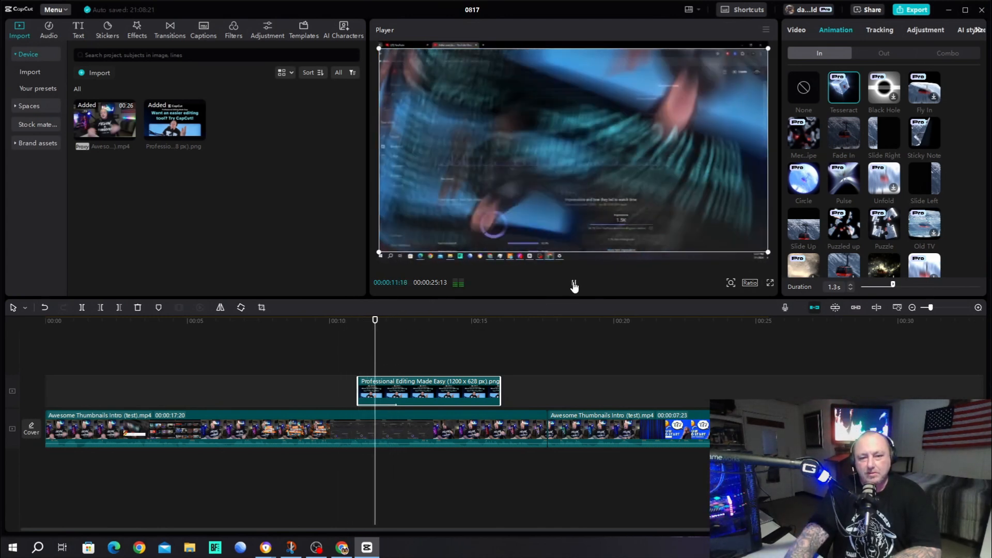
pyautogui.click(574, 285)
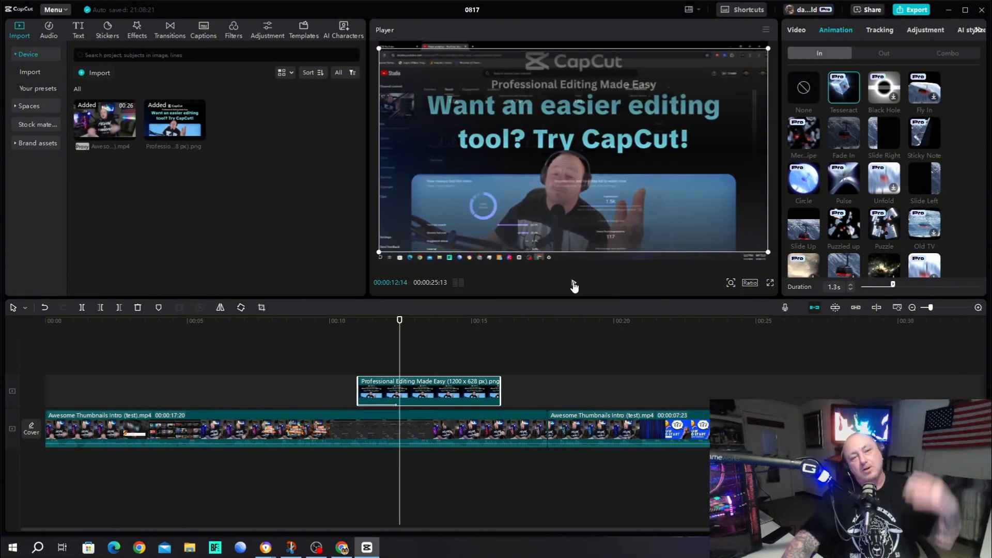